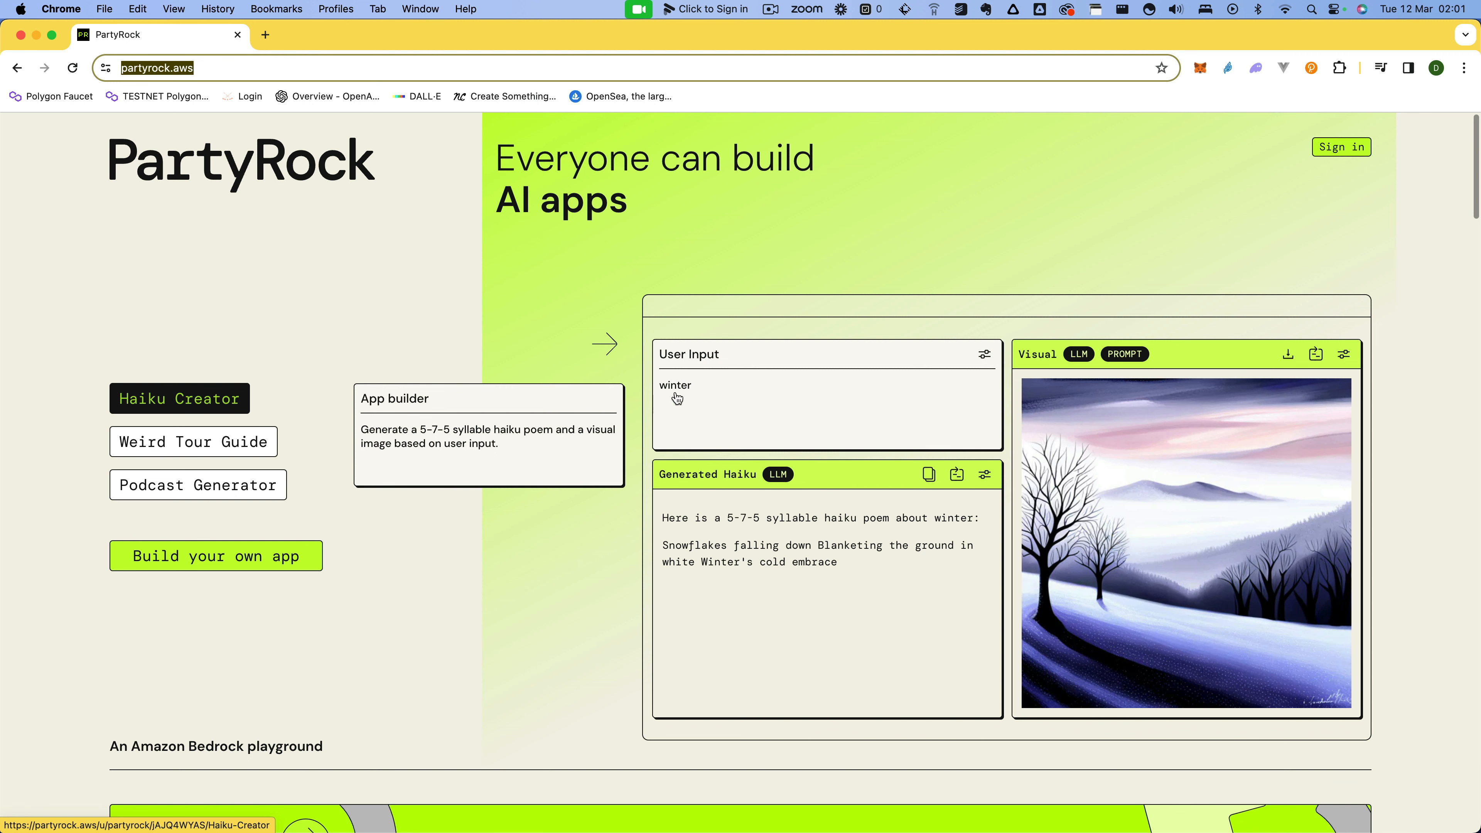
- View the sign-in options on the PartyRock home page and close them
{"action": "left_click", "coordinate": [1339, 154]}
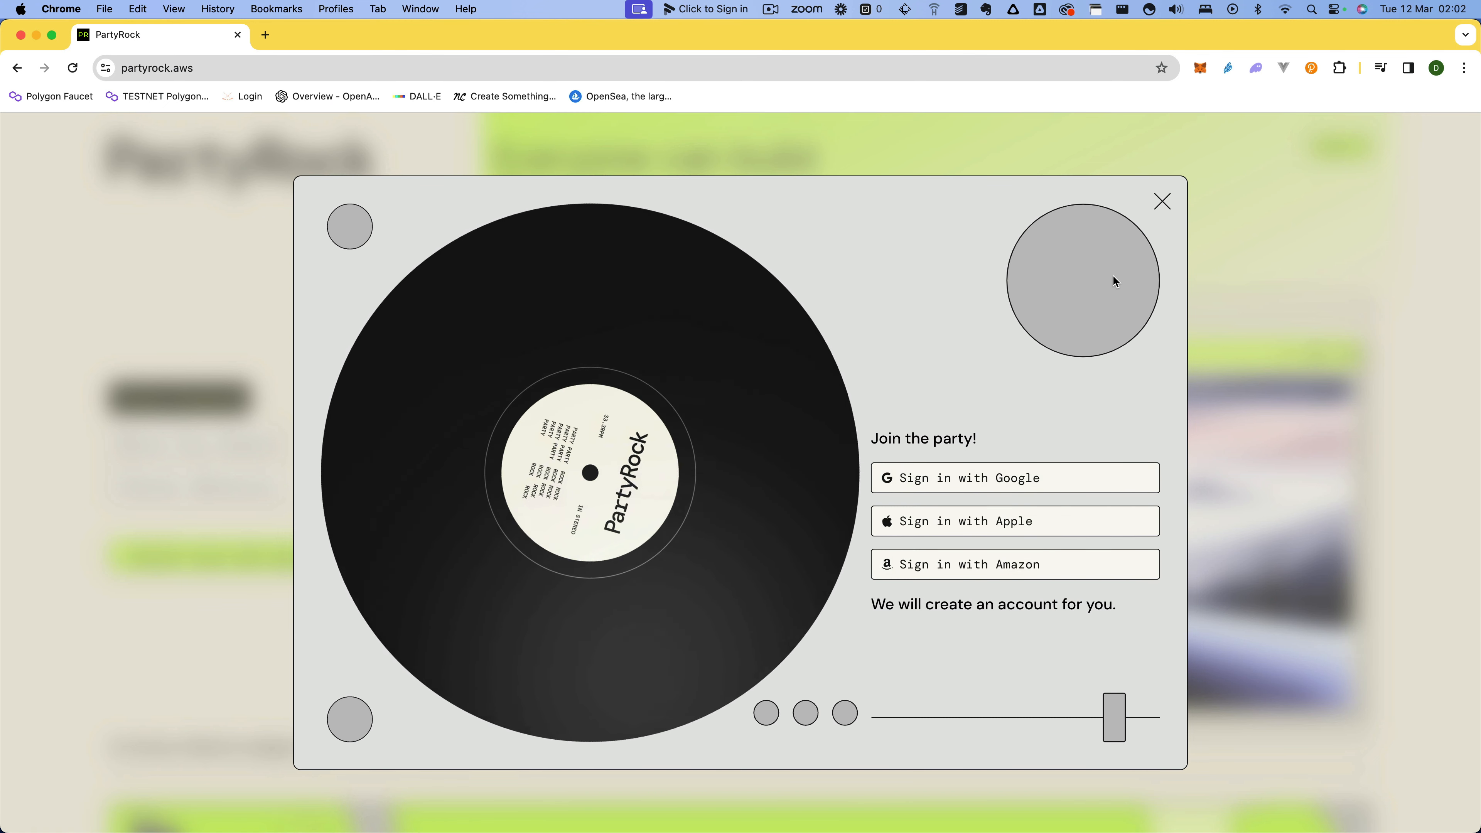
{"action": "left_click", "coordinate": [1162, 203]}
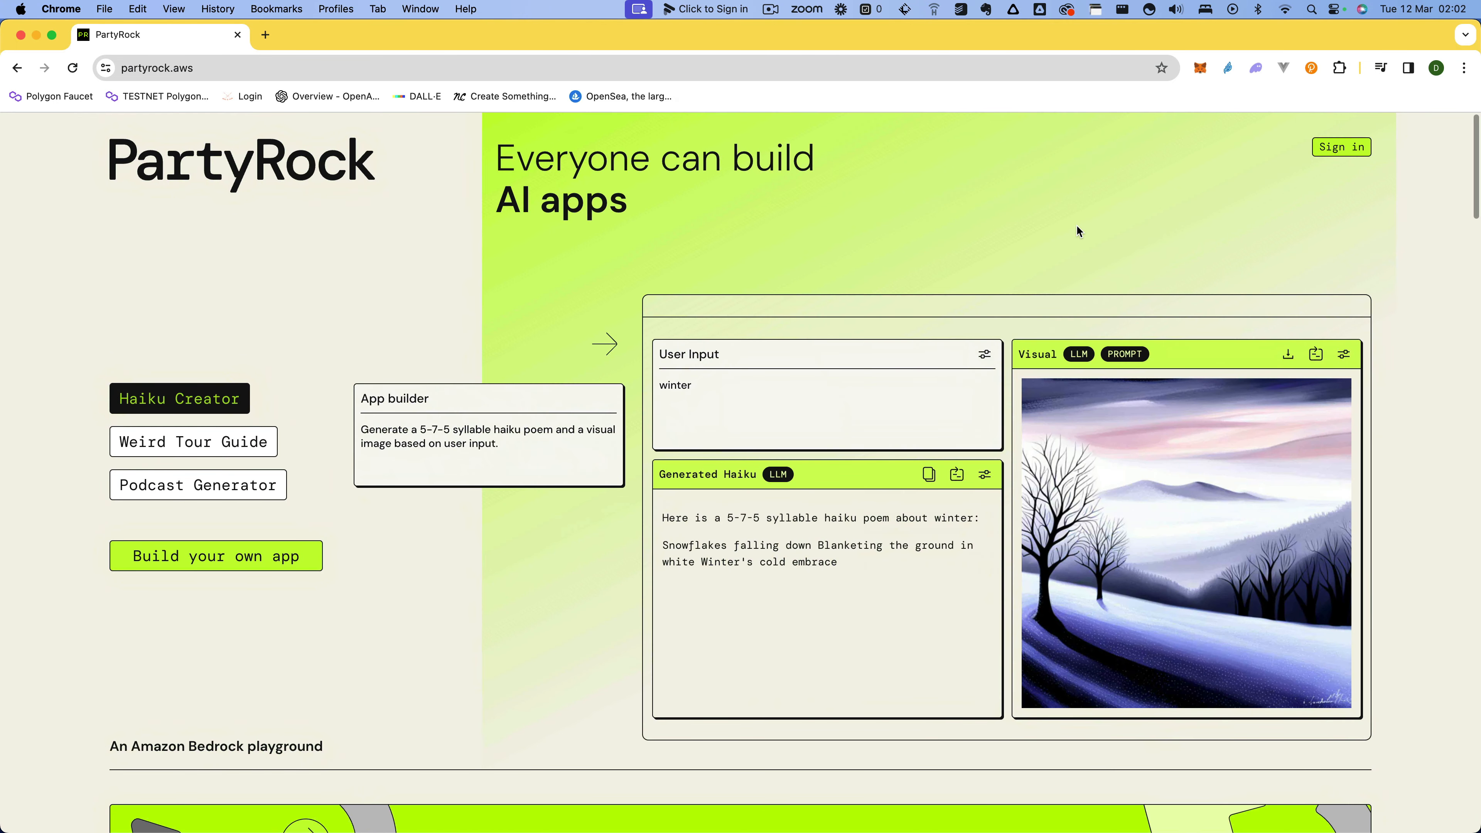
- Switch to the signed-in PartyRock session in Safari and create a new app starting from an empty app
{"action": "left_click", "coordinate": [420, 9]}
{"action": "key", "text": "super+Tab"}
{"action": "key", "text": "super+Tab"}
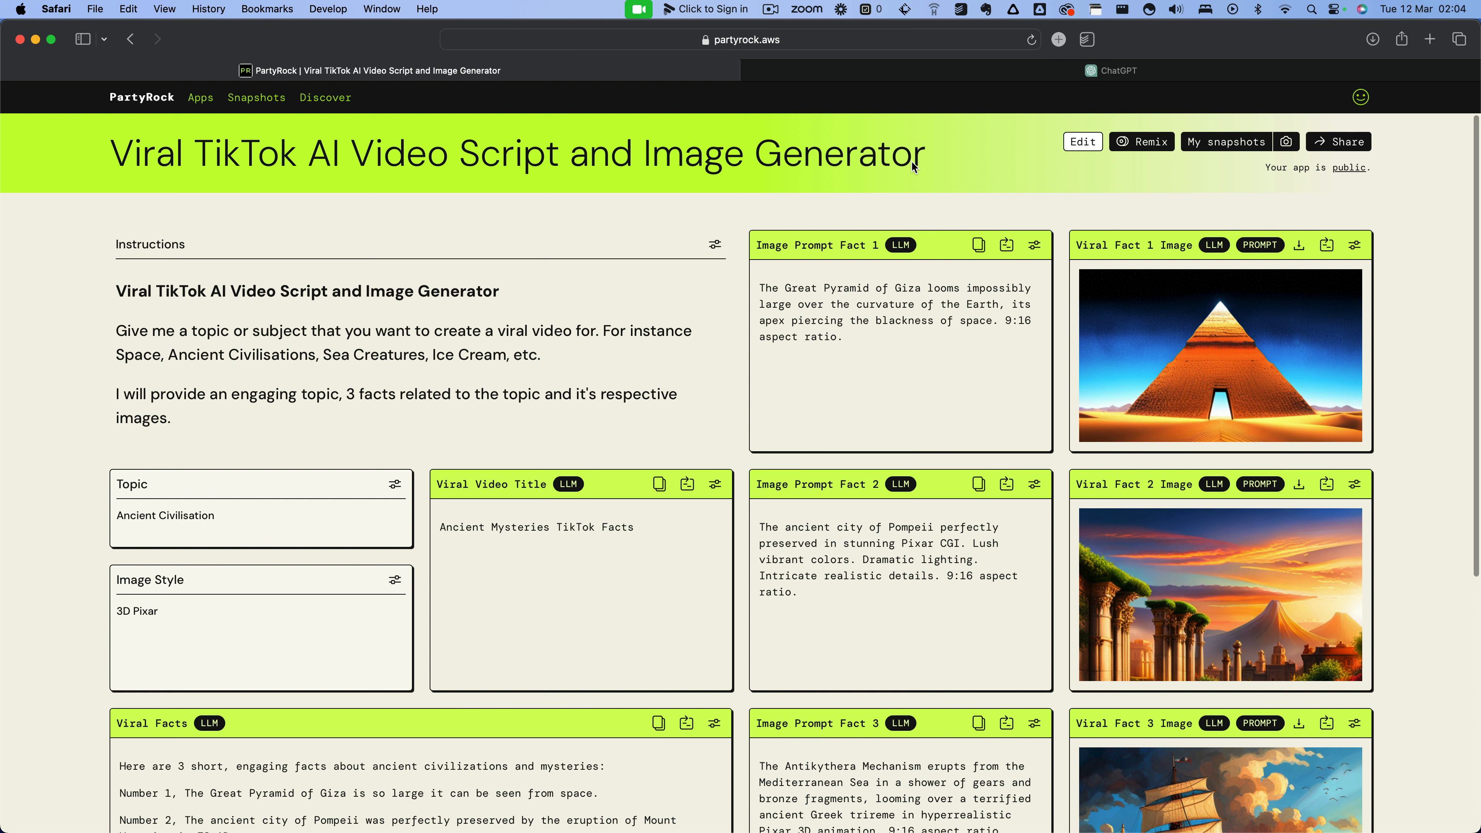
{"action": "left_click", "coordinate": [215, 99]}
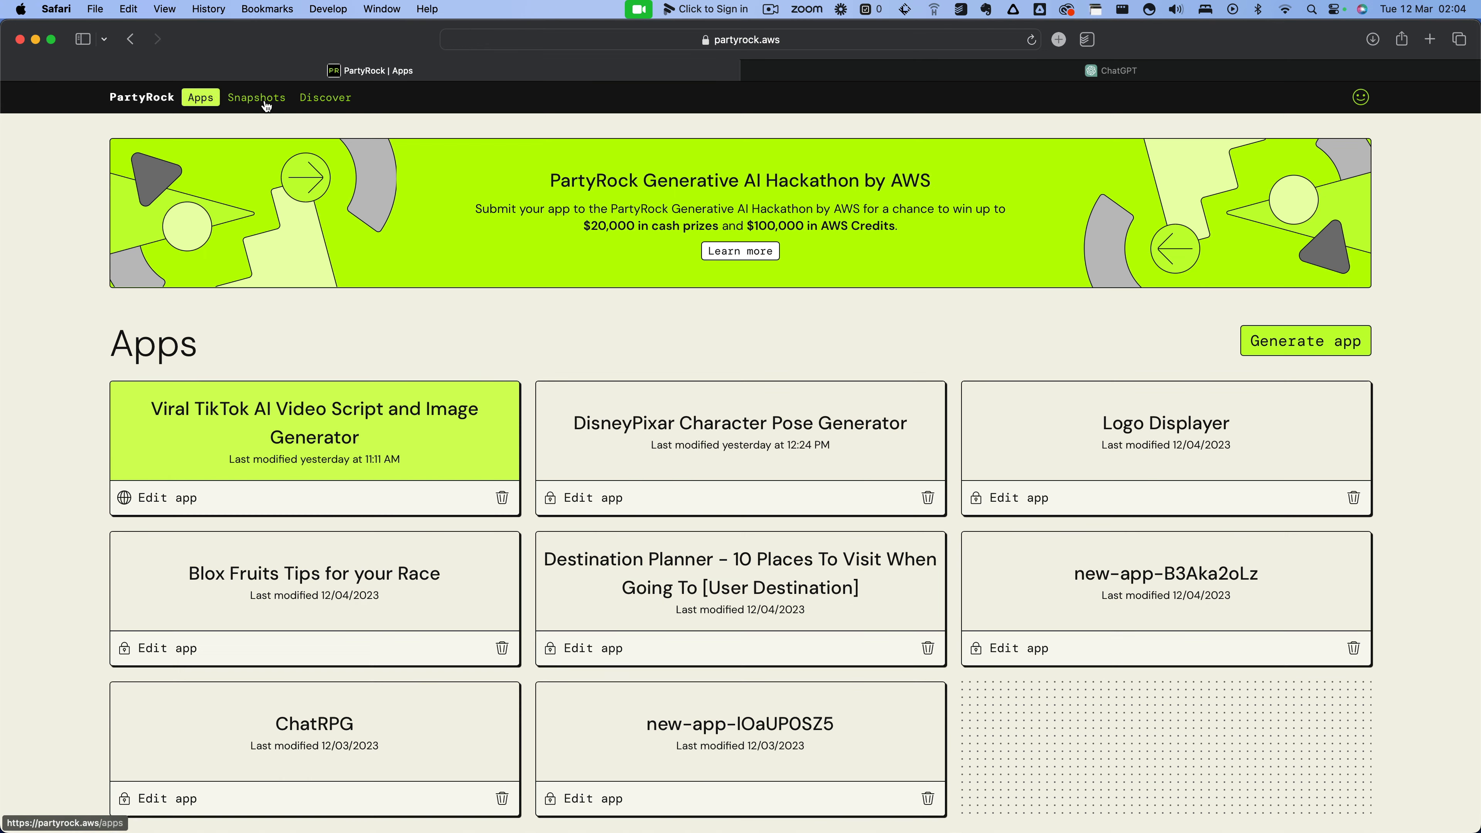
{"action": "left_click", "coordinate": [1280, 353]}
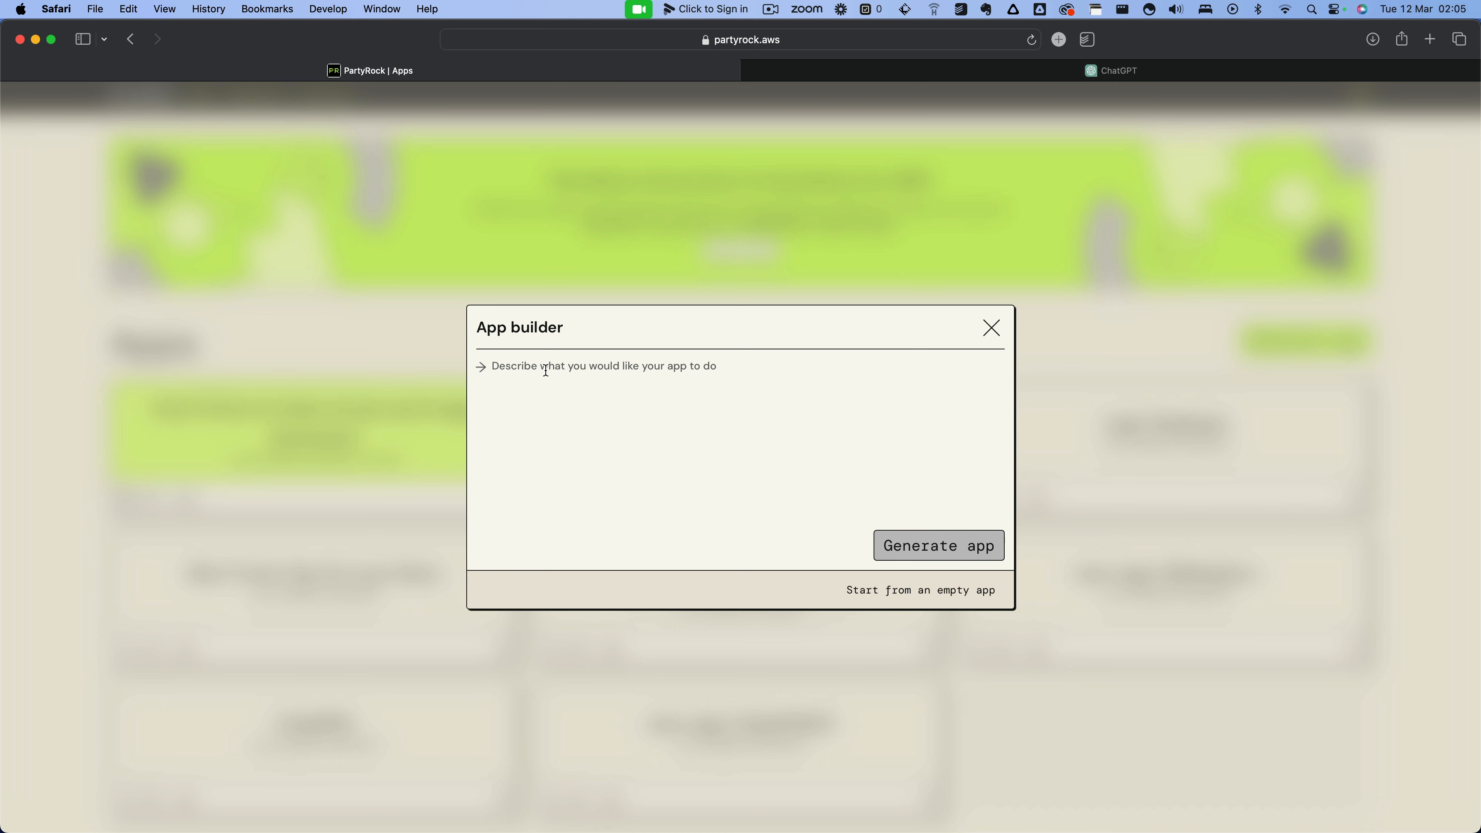
{"action": "left_click", "coordinate": [897, 591]}
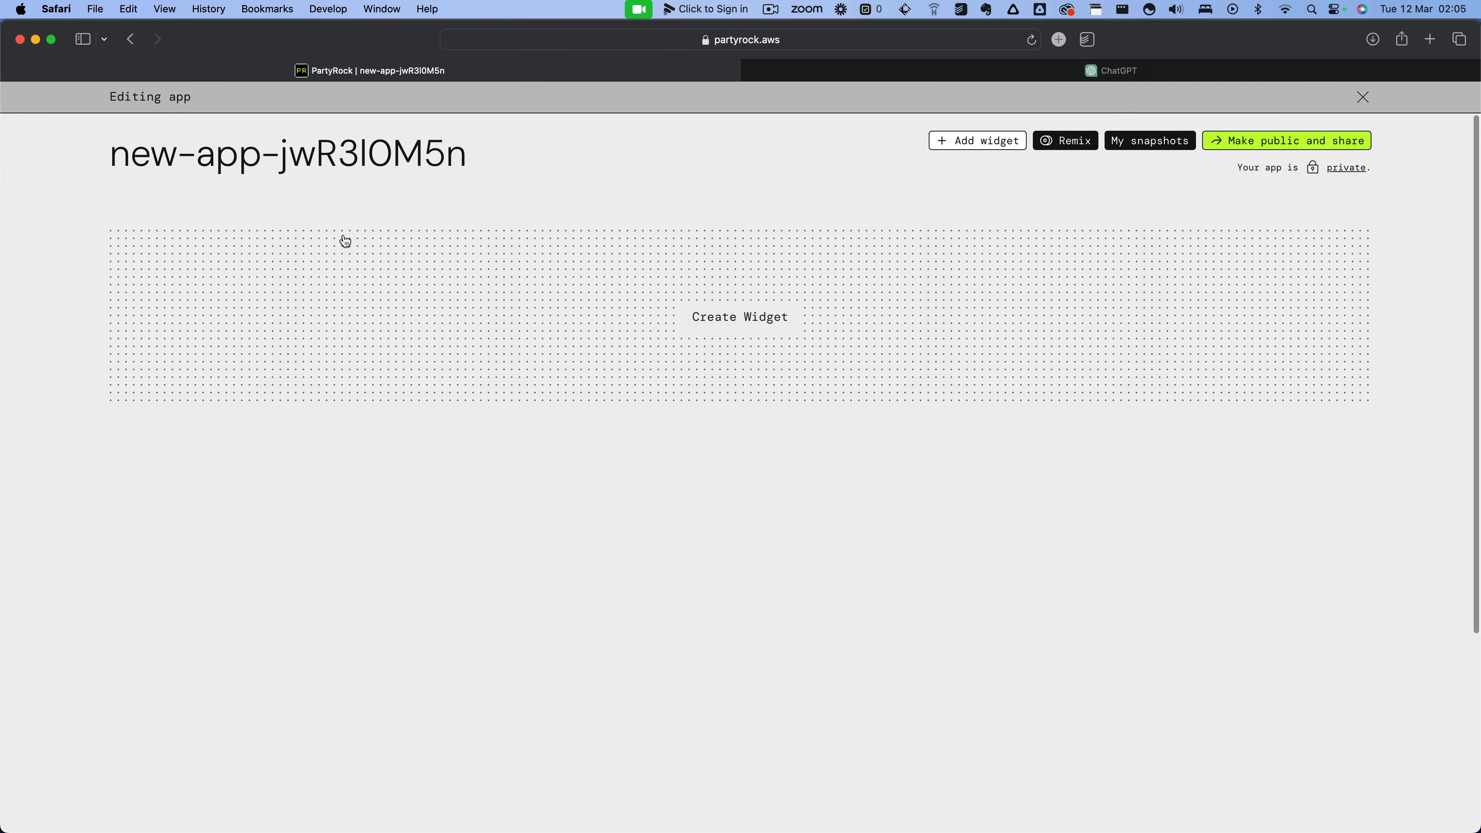
- Rename the new app "Viral TikTok Video Generator Mach 2"
{"action": "double_click", "coordinate": [270, 160]}
{"action": "triple_click", "coordinate": [270, 160]}
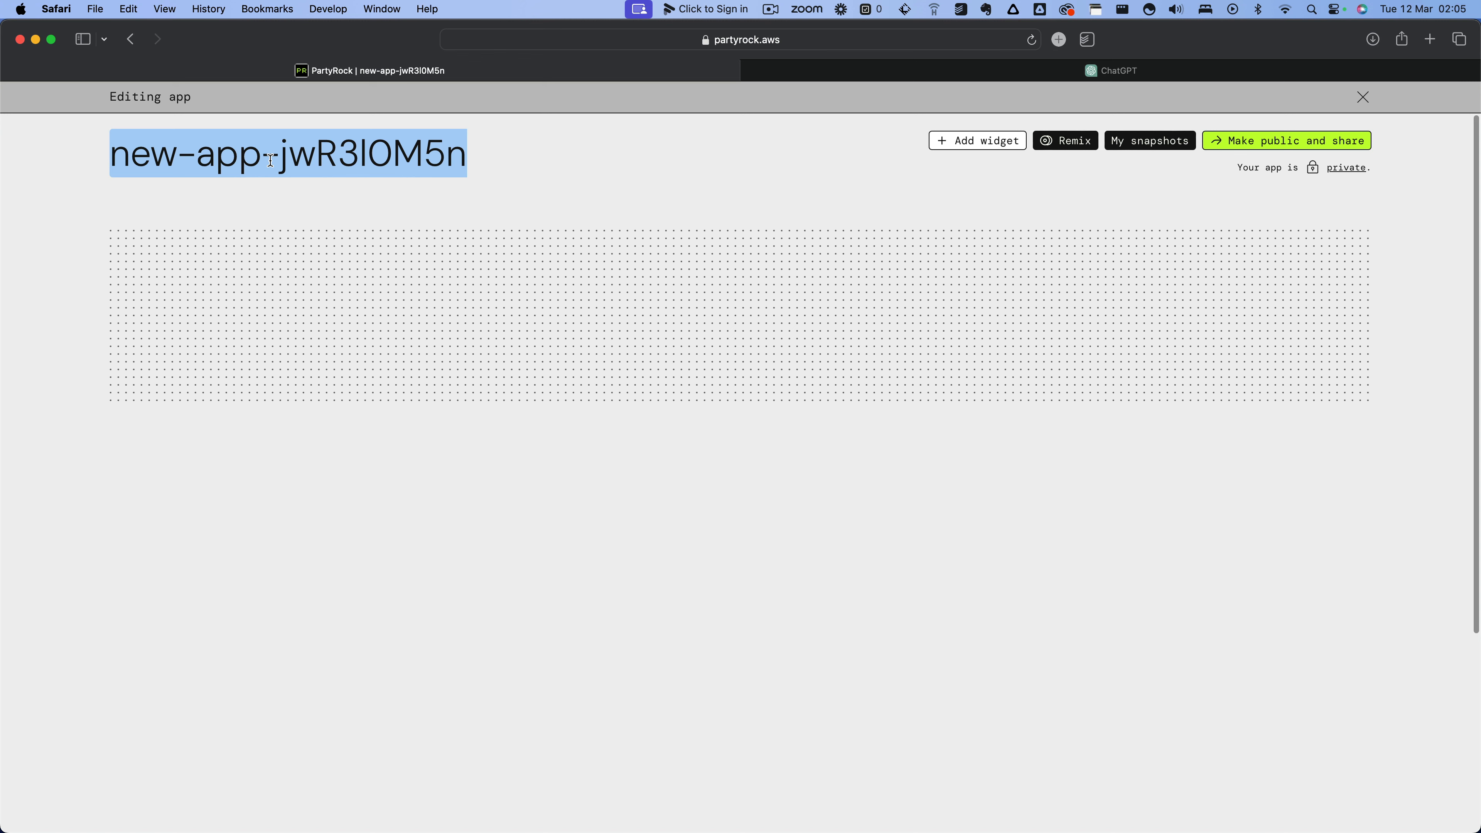
{"action": "type", "text": "Tik"}
{"action": "key", "text": "BackSpace"}
{"action": "key", "text": "BackSpace"}
{"action": "key", "text": "BackSpace"}
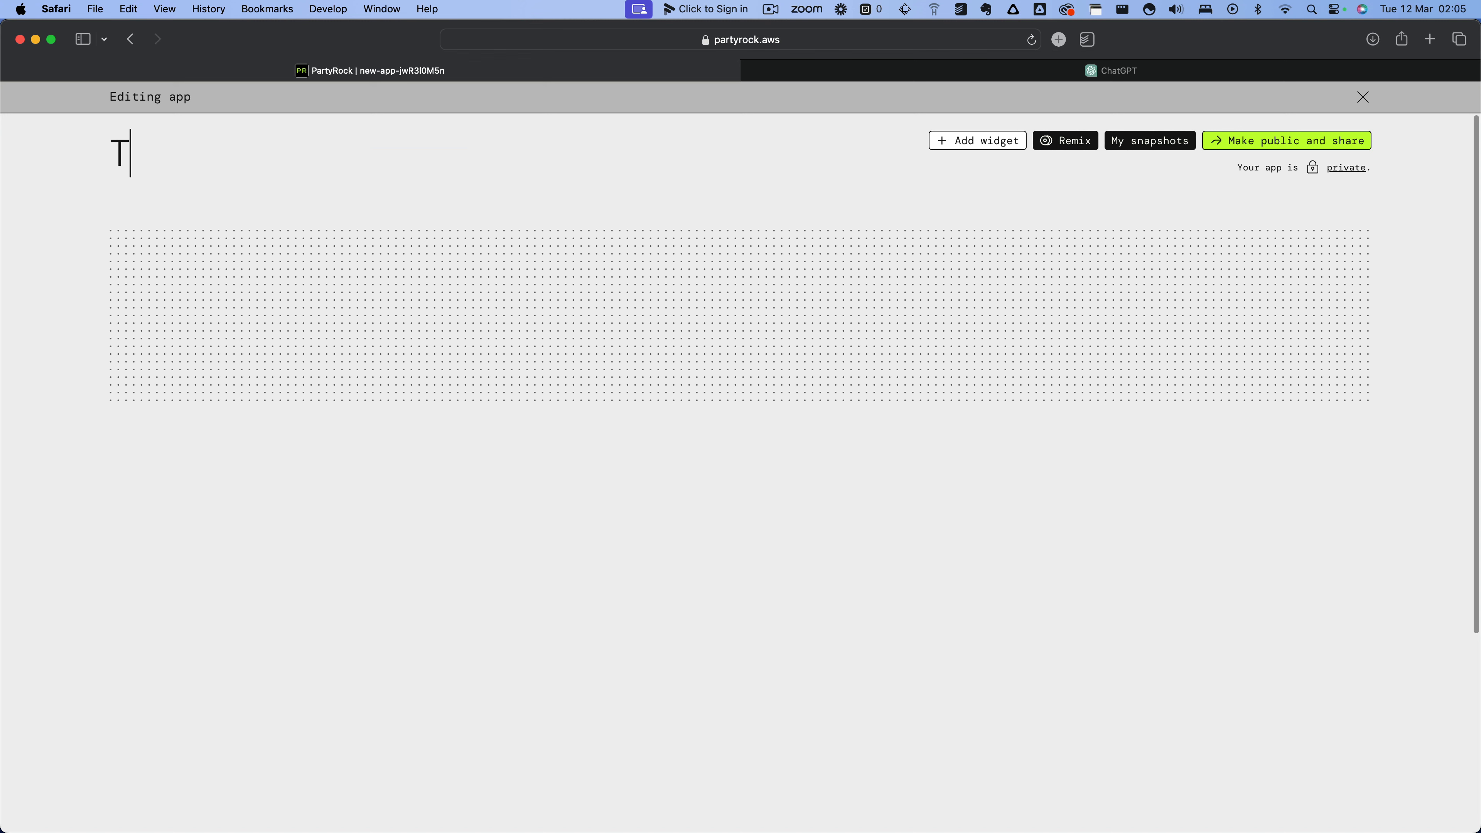
{"action": "type", "text": "Viral Tik"}
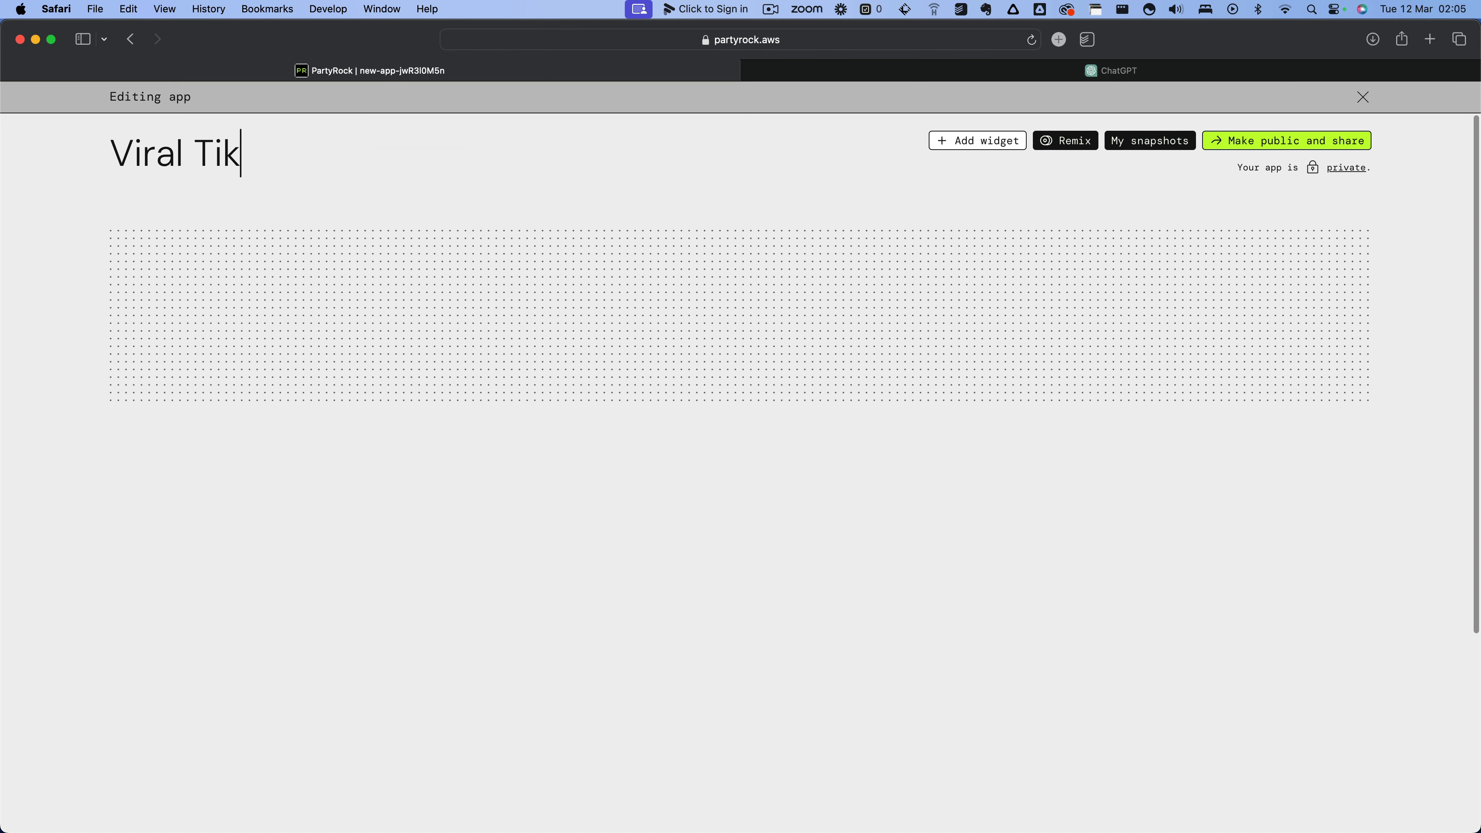
{"action": "type", "text": "Tok Videoi"}
{"action": "key", "text": "BackSpace"}
{"action": "type", "text": "Generator "}
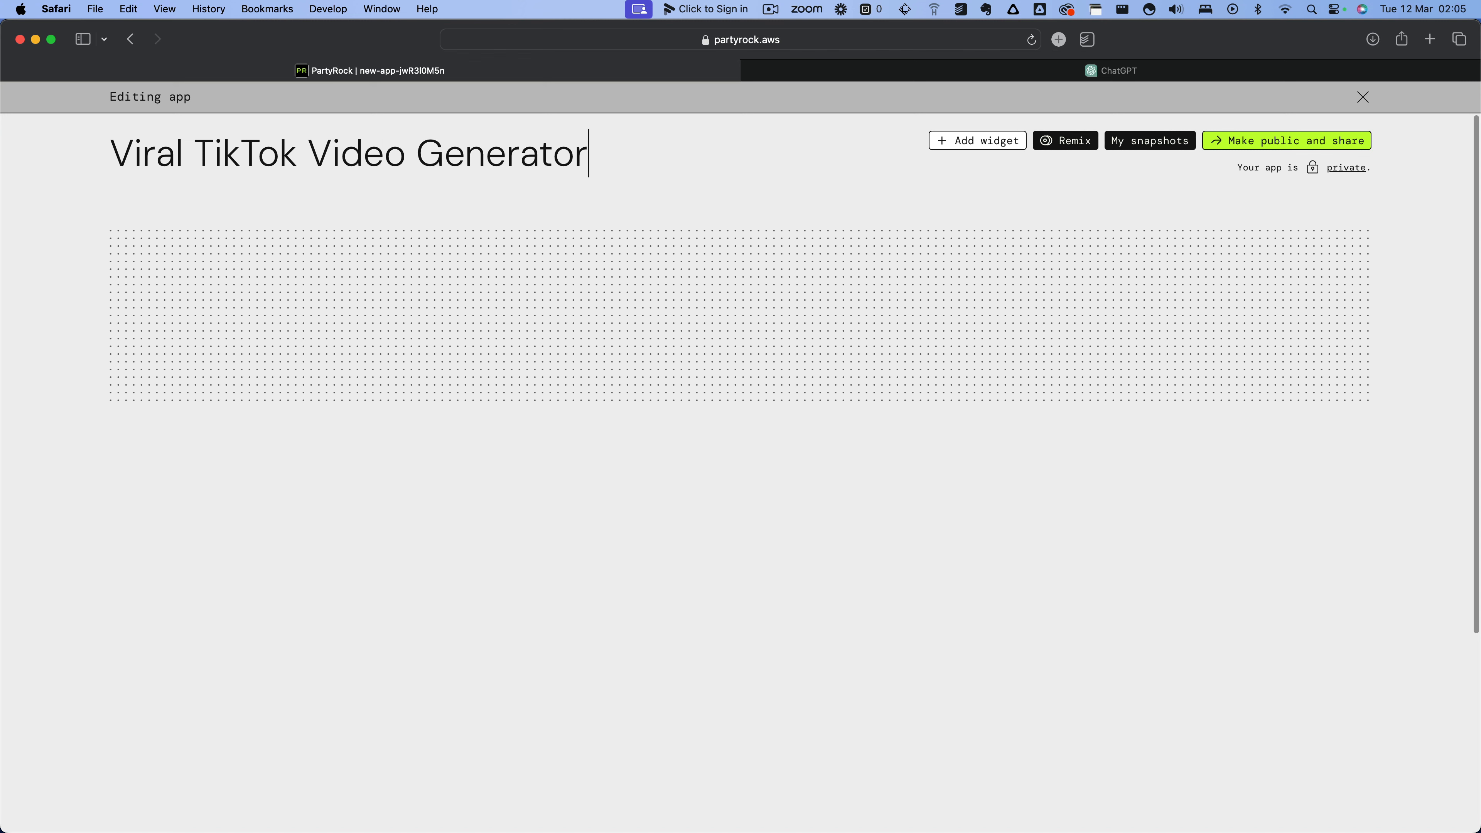
{"action": "type", "text": "V2"}
{"action": "key", "text": "BackSpace"}
{"action": "key", "text": "BackSpace"}
{"action": "type", "text": "<Ma"}
{"action": "key", "text": "BackSpace"}
{"action": "key", "text": "BackSpace"}
{"action": "key", "text": "BackSpace"}
{"action": "type", "text": "Mach "}
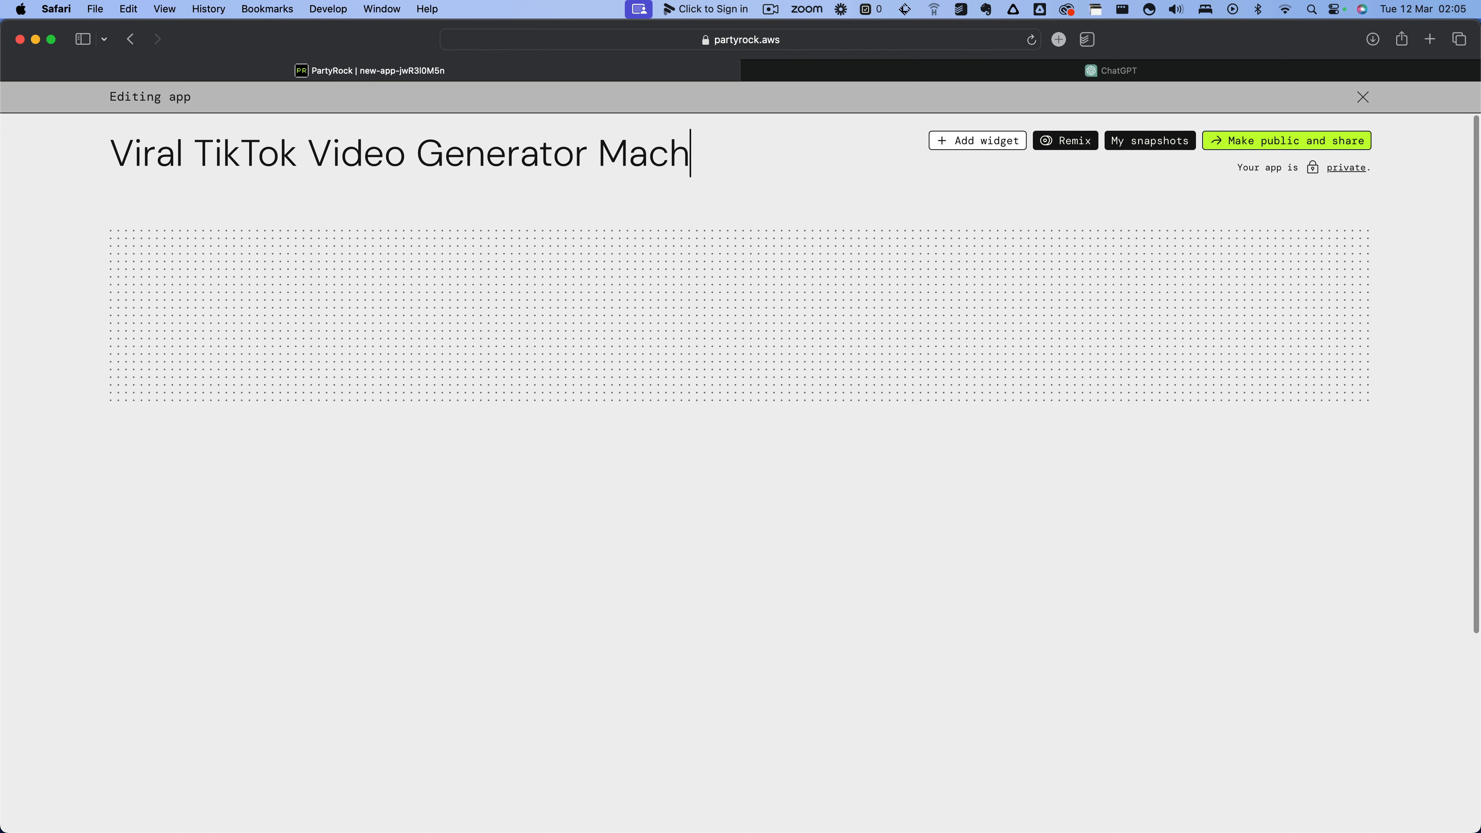
{"action": "type", "text": "2"}
{"action": "left_click", "coordinate": [502, 193]}
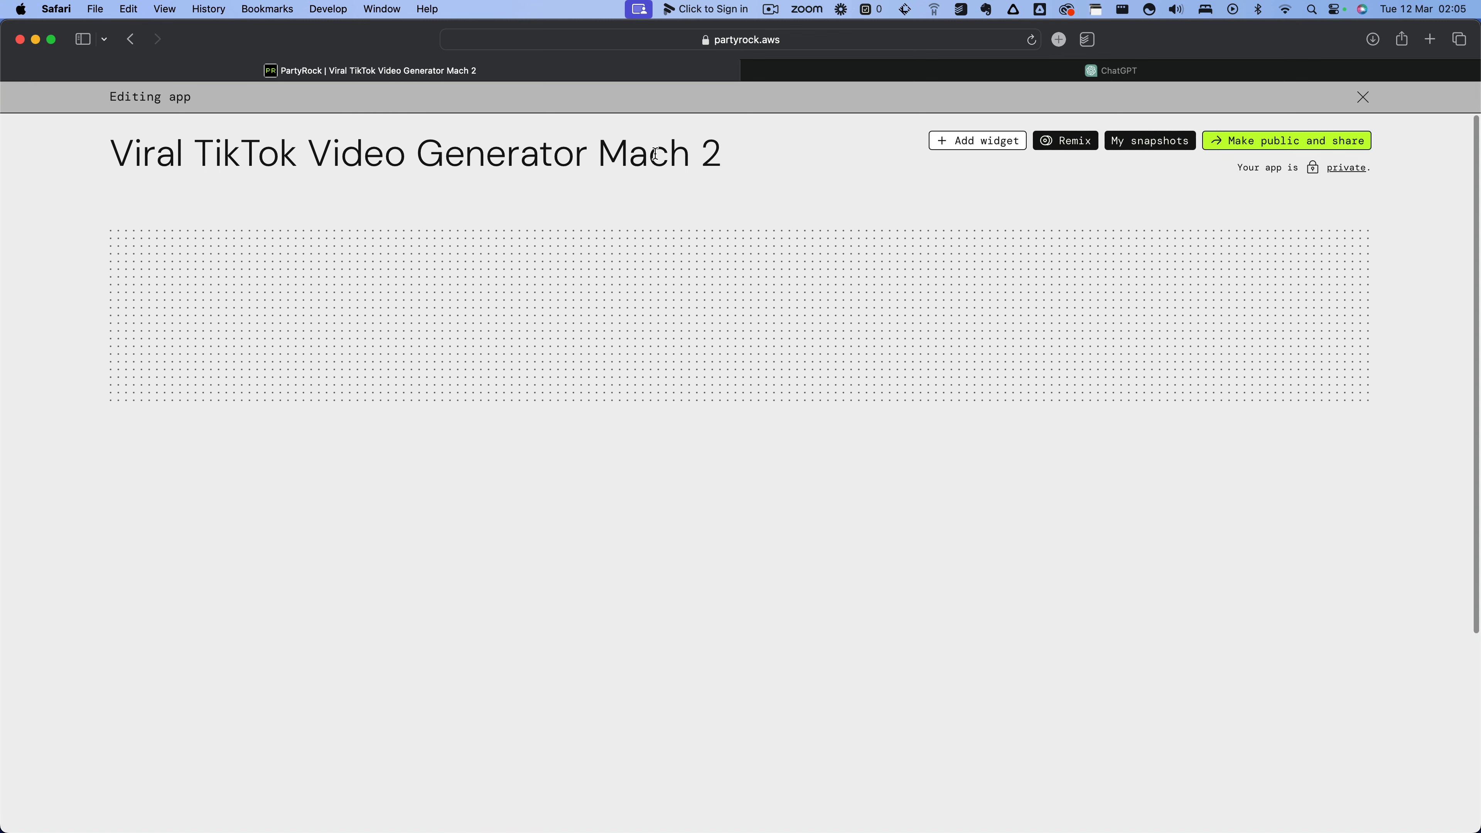
- Replace "Mach 2" in the app title with "Tutorial Reference"
{"action": "left_click_drag", "start_coordinate": [598, 153], "coordinate": [796, 157]}
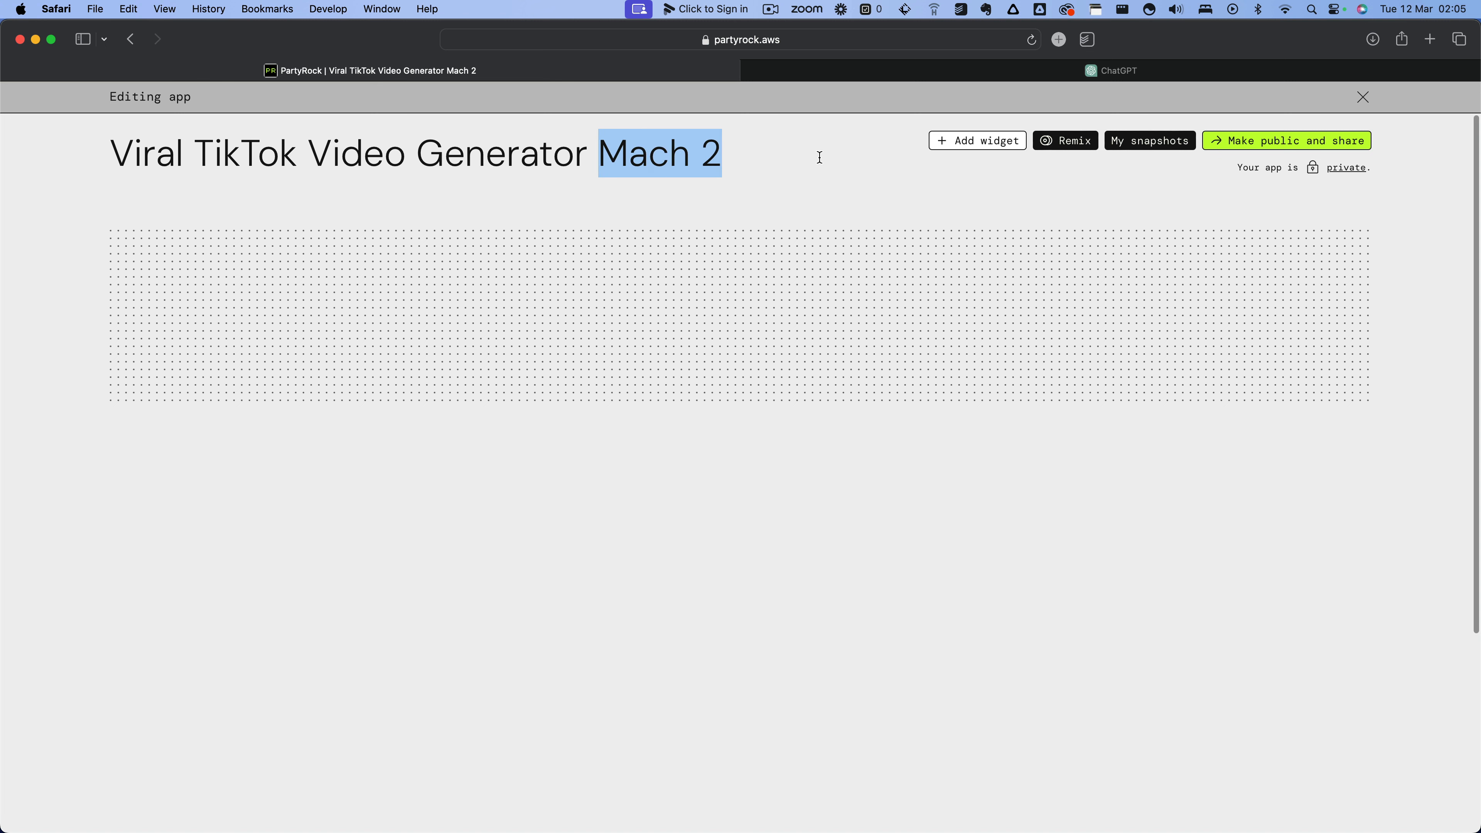
{"action": "type", "text": "Tu"}
{"action": "type", "text": "i"}
{"action": "key", "text": "BackSpace"}
{"action": "type", "text": "ori"}
{"action": "key", "text": "BackSpace"}
{"action": "key", "text": "BackSpace"}
{"action": "key", "text": "BackSpace"}
{"action": "type", "text": "torial"}
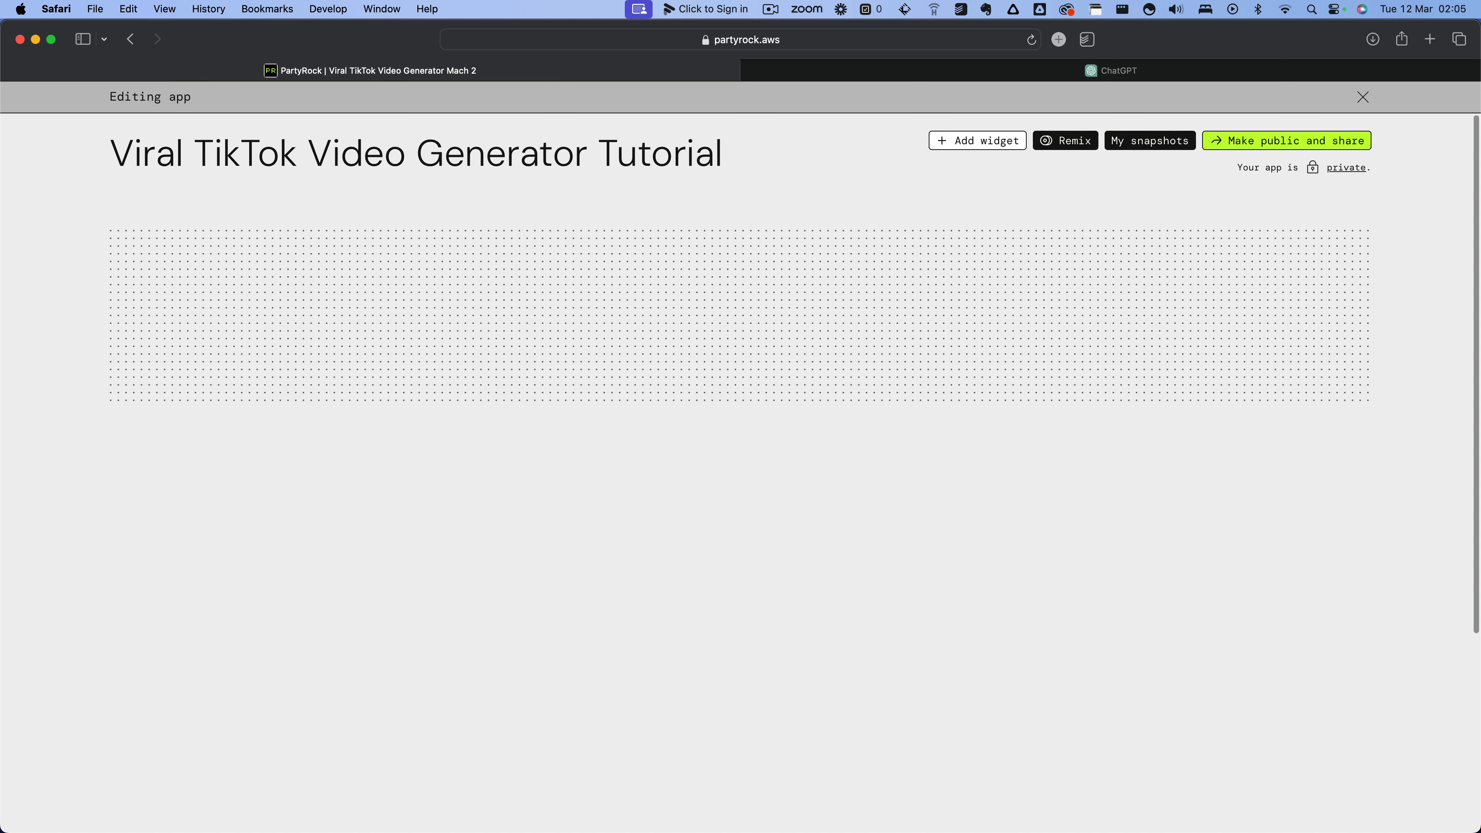
{"action": "key", "text": "BackSpace"}
{"action": "type", "text": "l"}
{"action": "type", "text": "Reference"}
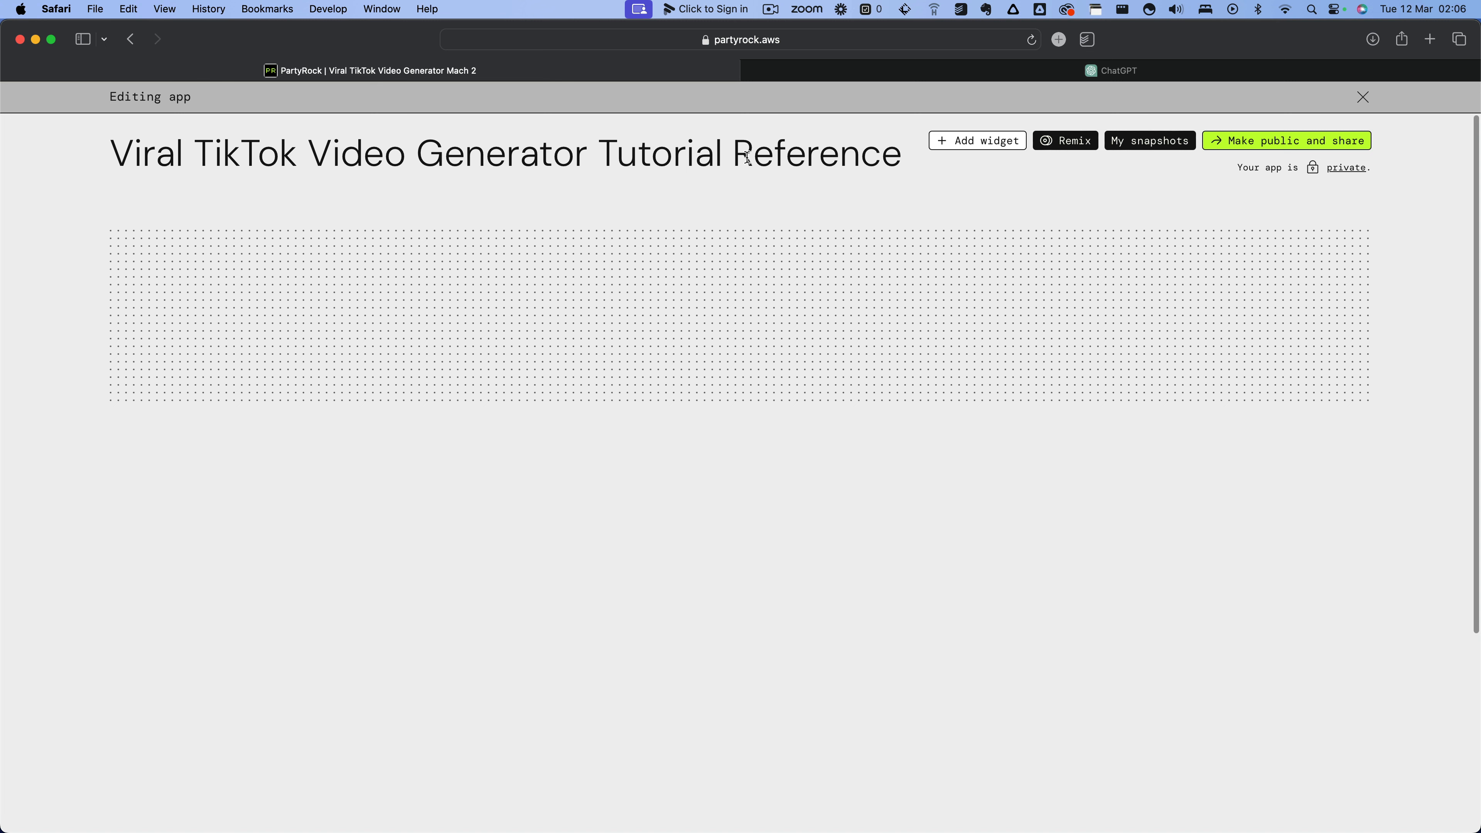
{"action": "left_click", "coordinate": [830, 185]}
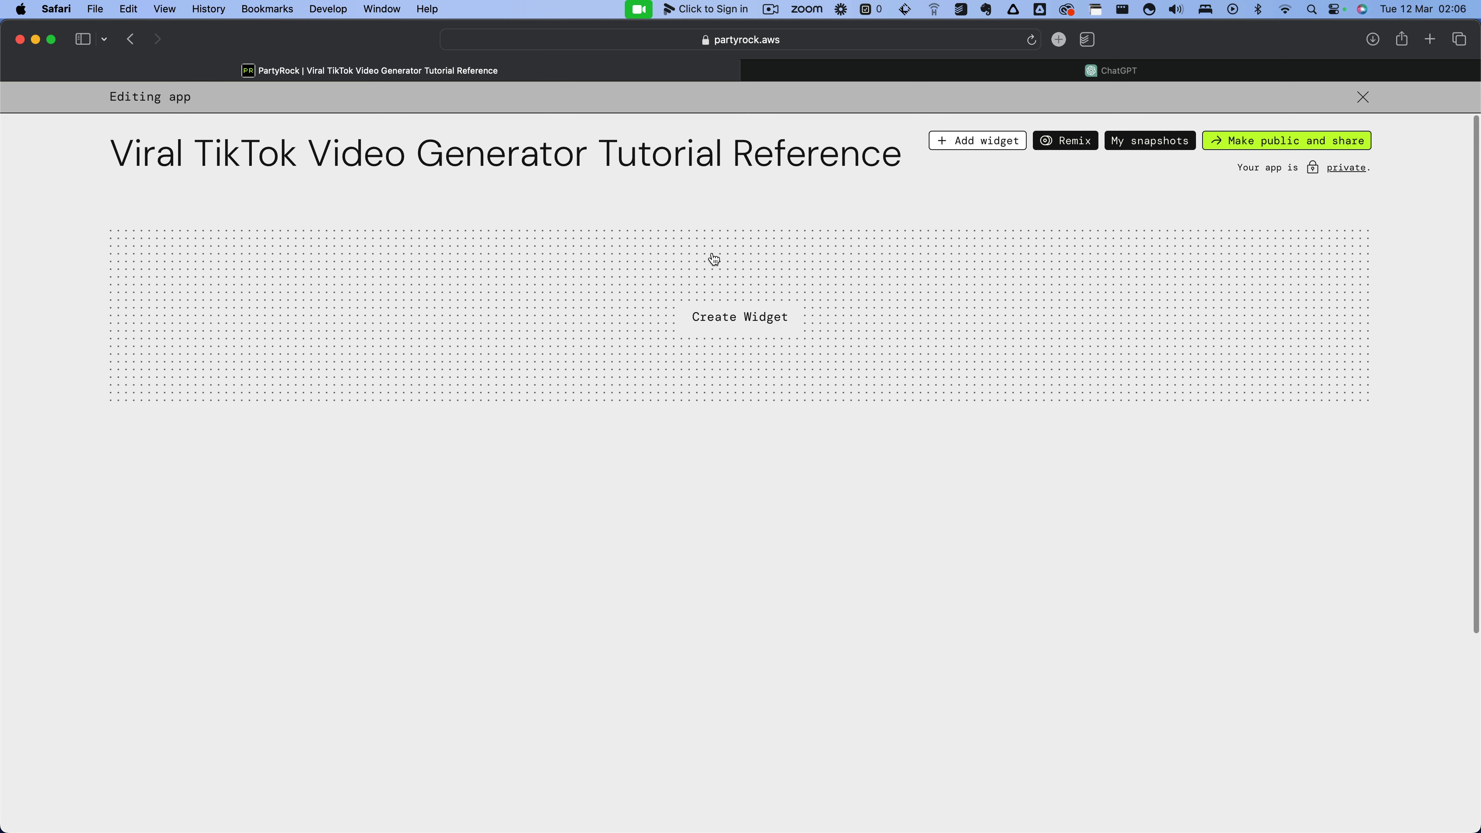
- Review the widget types that can be added to the app, from User Input to Chatbot
{"action": "left_click", "coordinate": [971, 146]}
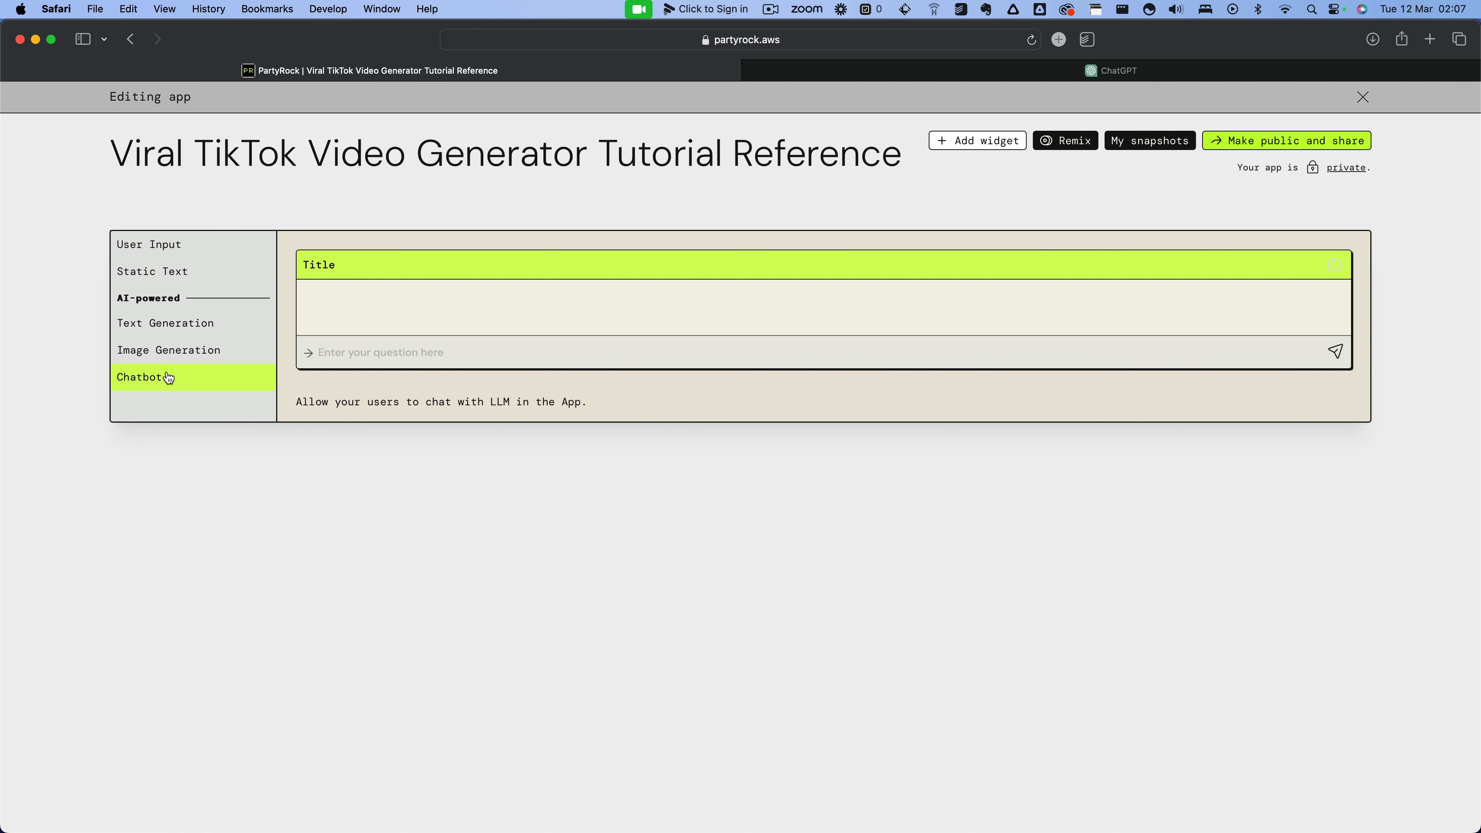
- Change the app title to "Viral TikTok Video Script And Image Generator"
{"action": "left_click", "coordinate": [519, 154]}
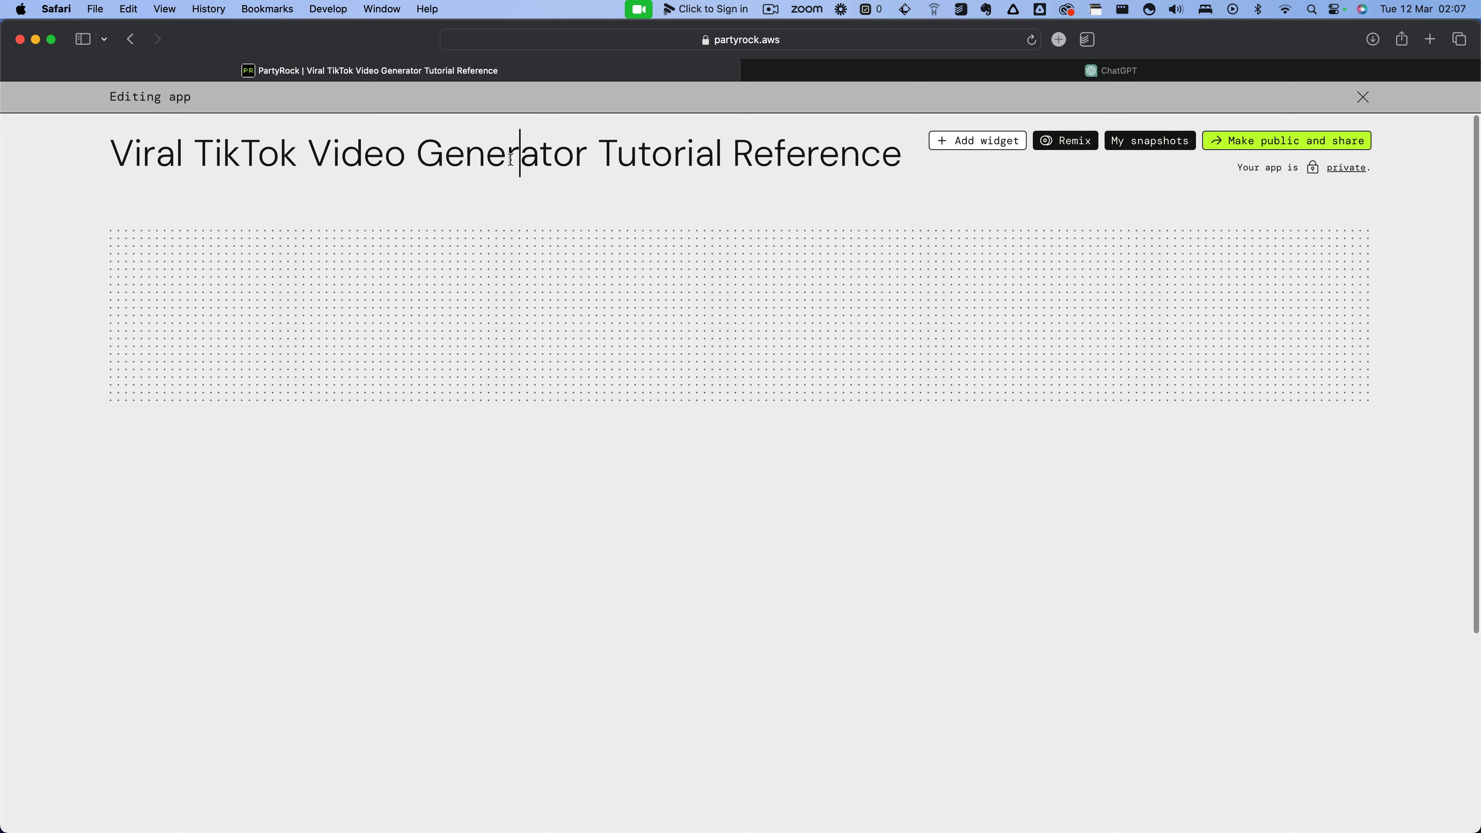
{"action": "left_click", "coordinate": [418, 157]}
{"action": "type", "text": "Script"}
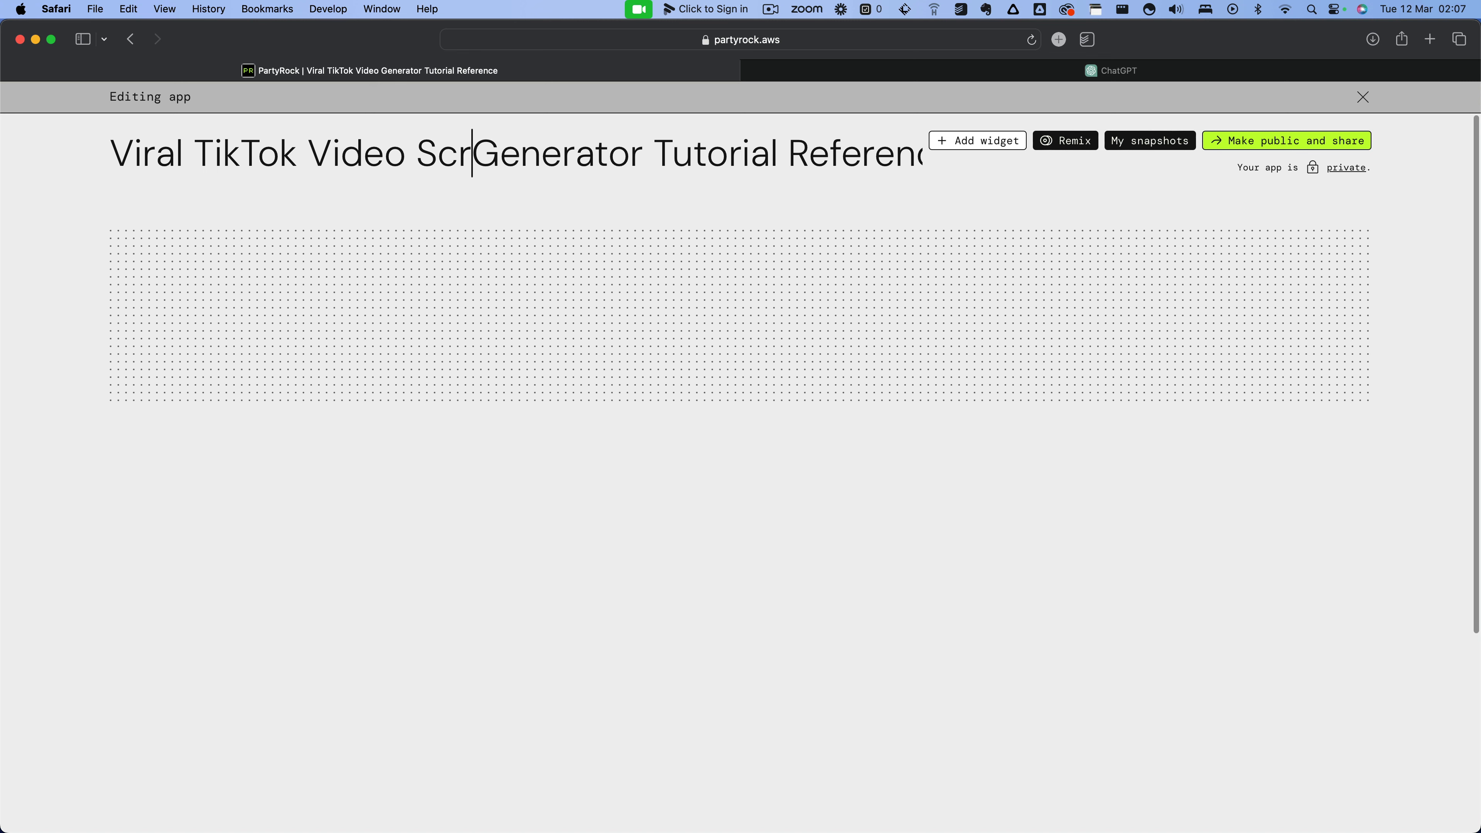
{"action": "type", "text": " And Image"}
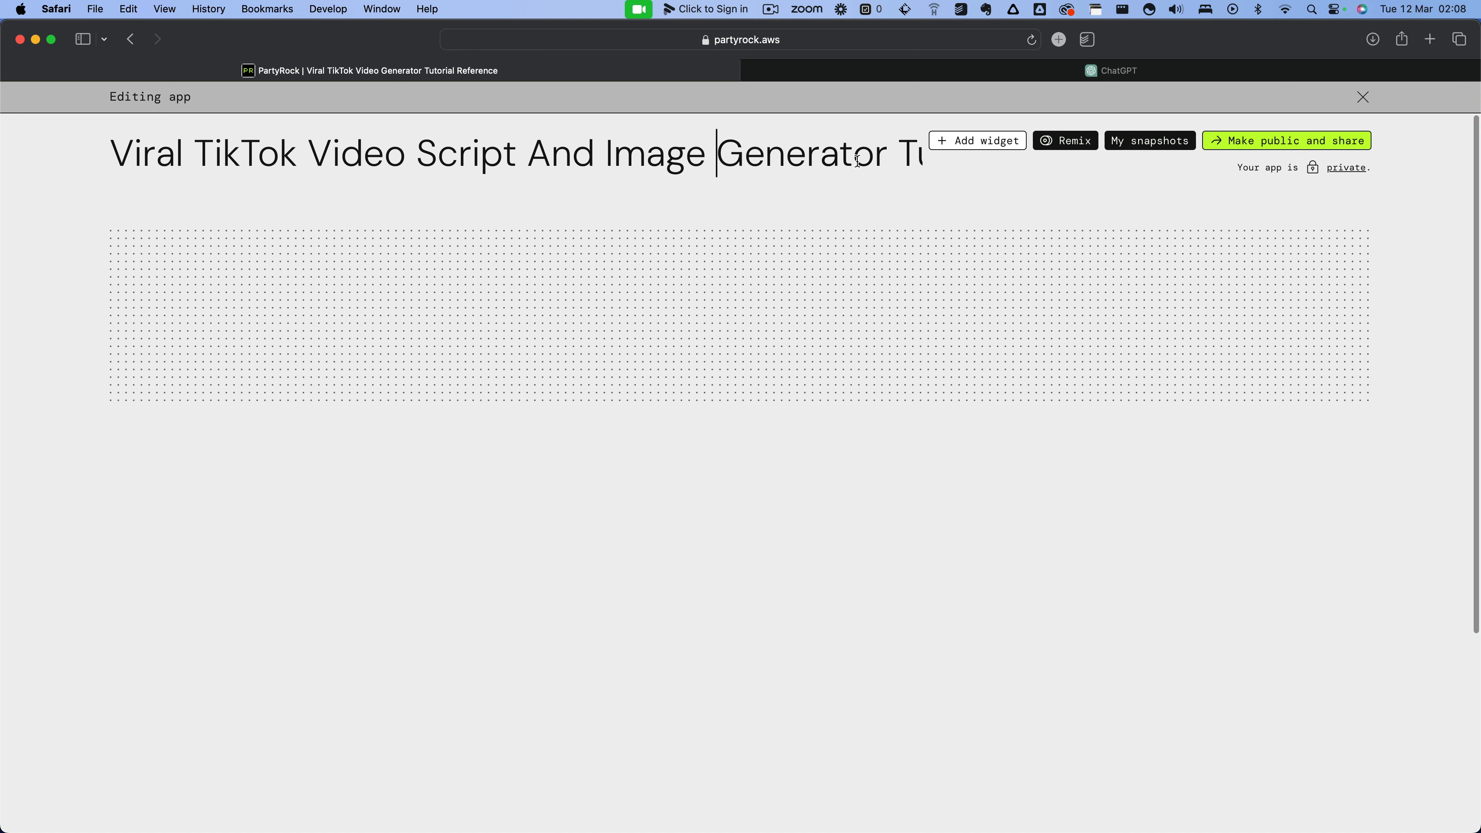
{"action": "left_click_drag", "start_coordinate": [890, 151], "coordinate": [1224, 175]}
{"action": "key", "text": "BackSpace"}
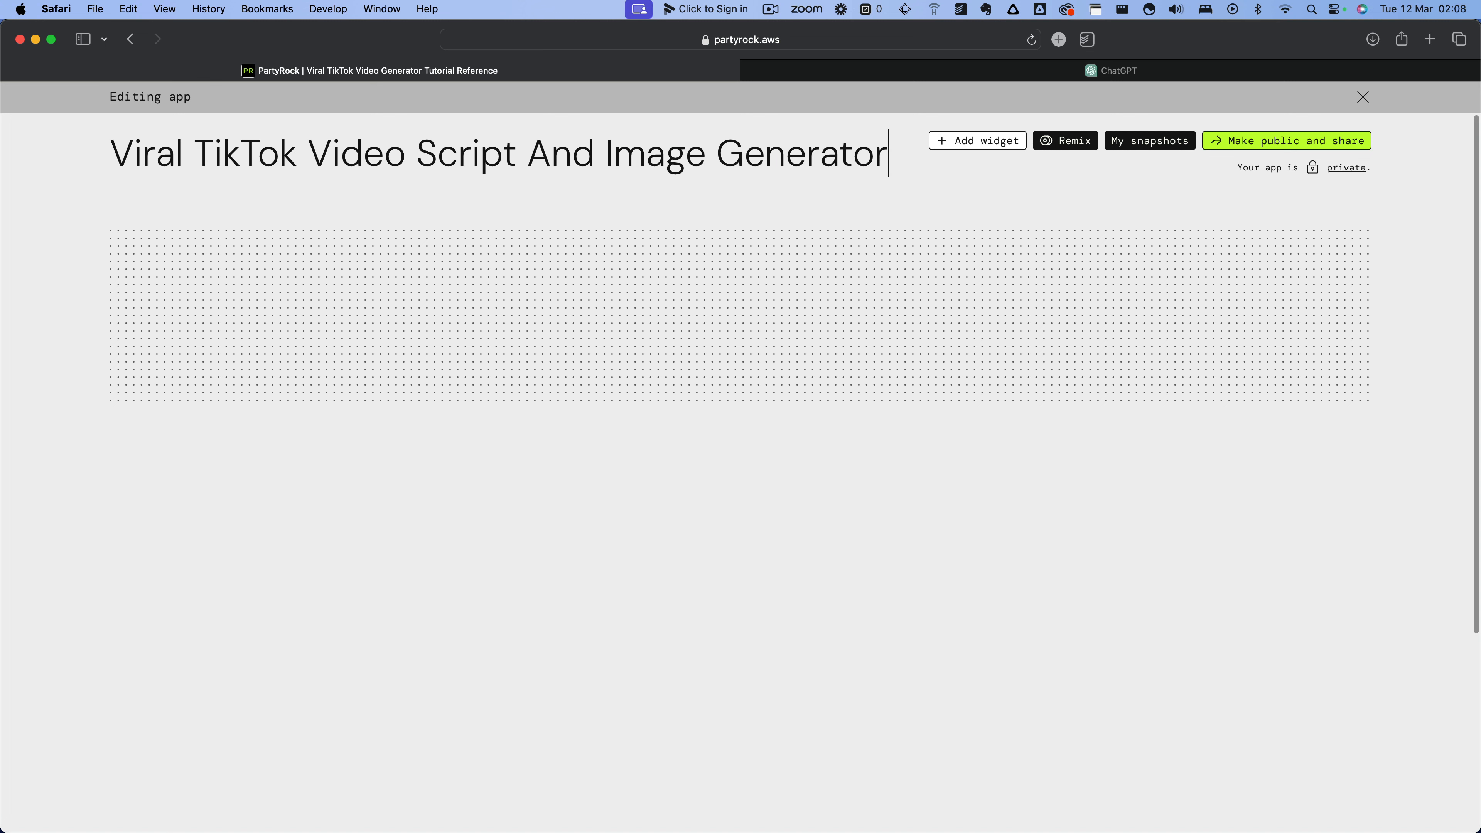
{"action": "left_click", "coordinate": [764, 192]}
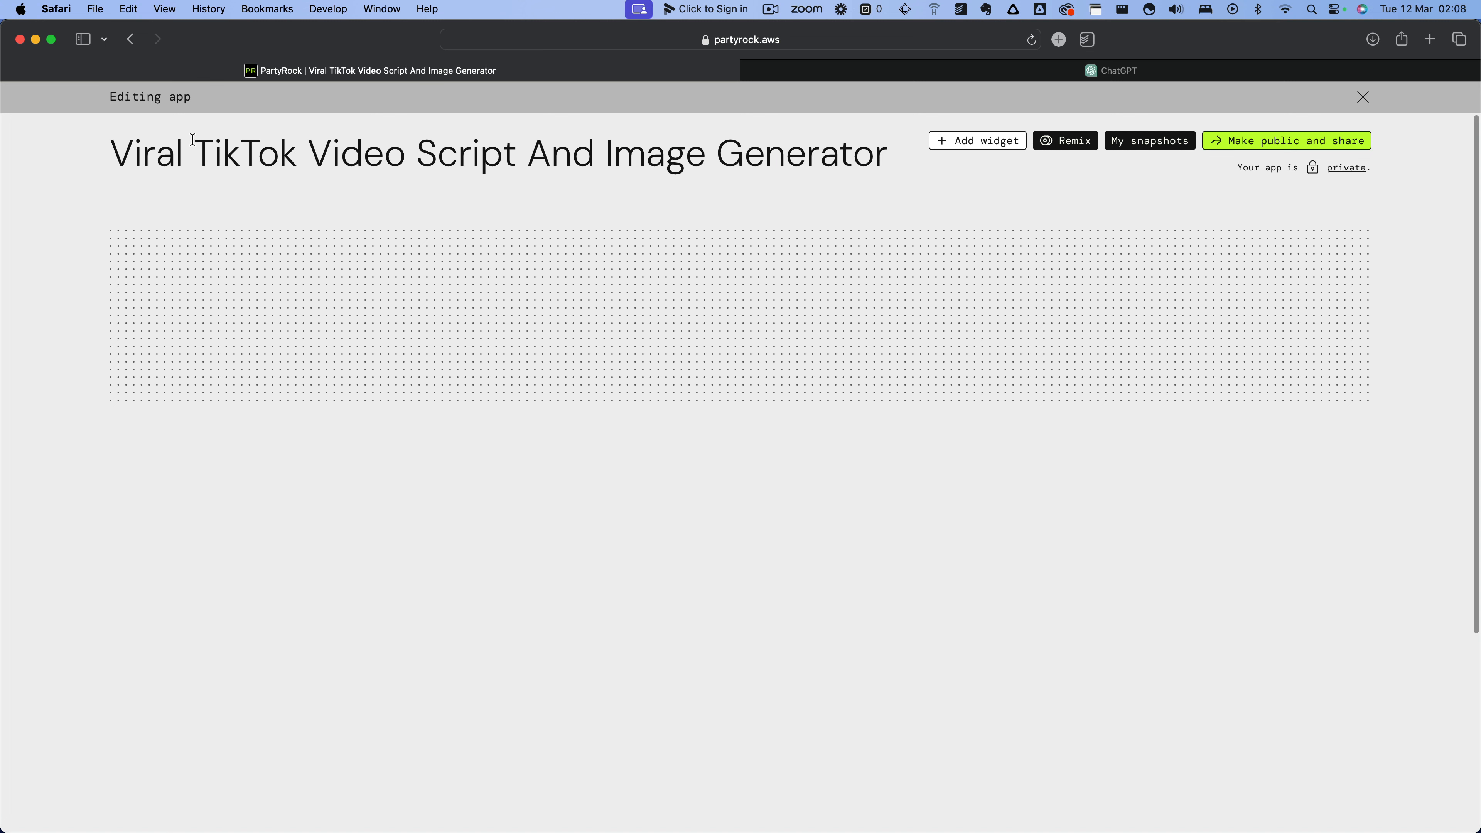
- Add a User Input widget to the empty app
{"action": "mouse_move", "coordinate": [247, 234]}
{"action": "left_click", "coordinate": [962, 145]}
{"action": "left_click", "coordinate": [180, 249]}
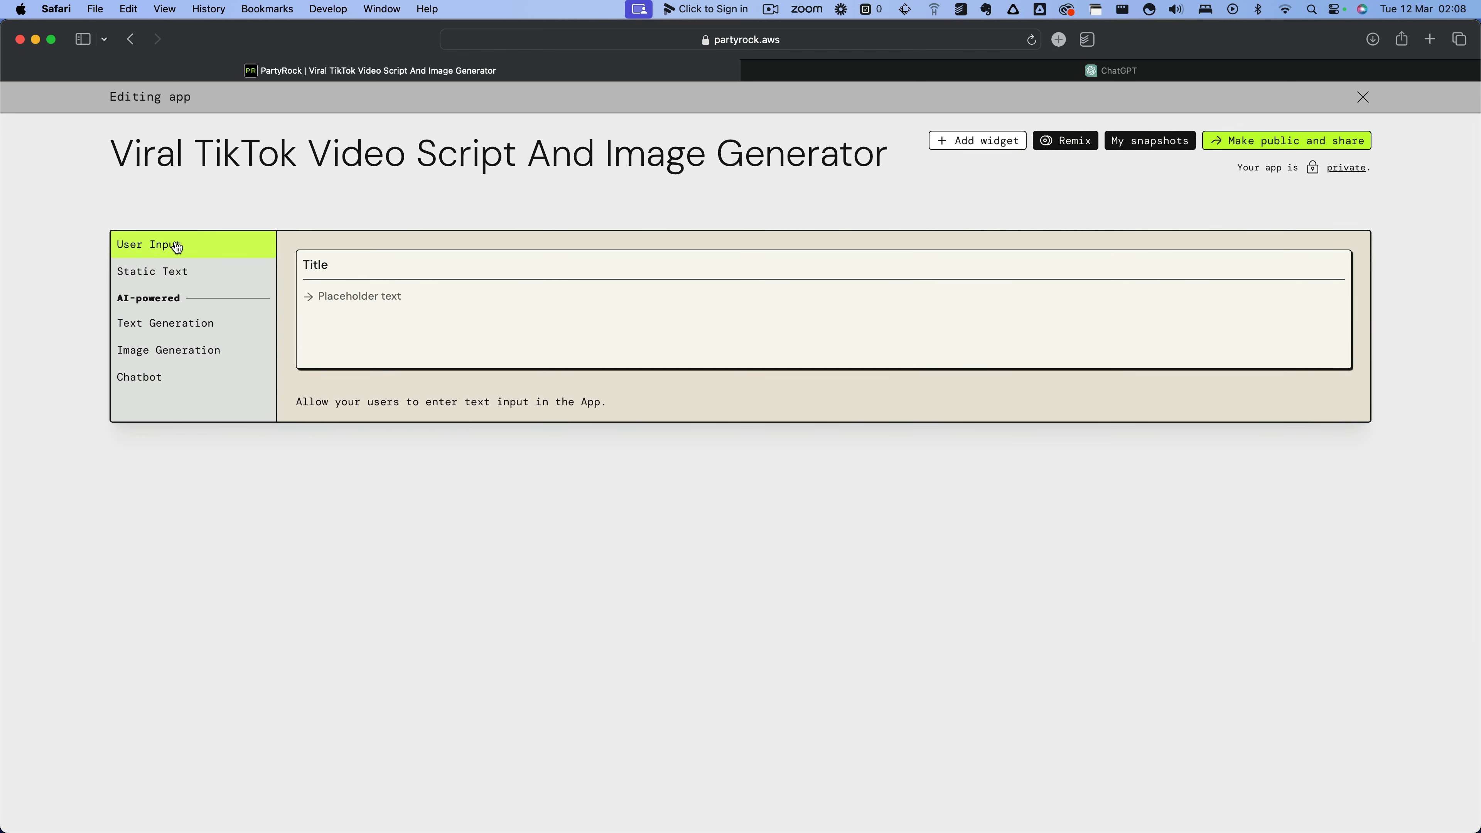
{"action": "left_click", "coordinate": [168, 269]}
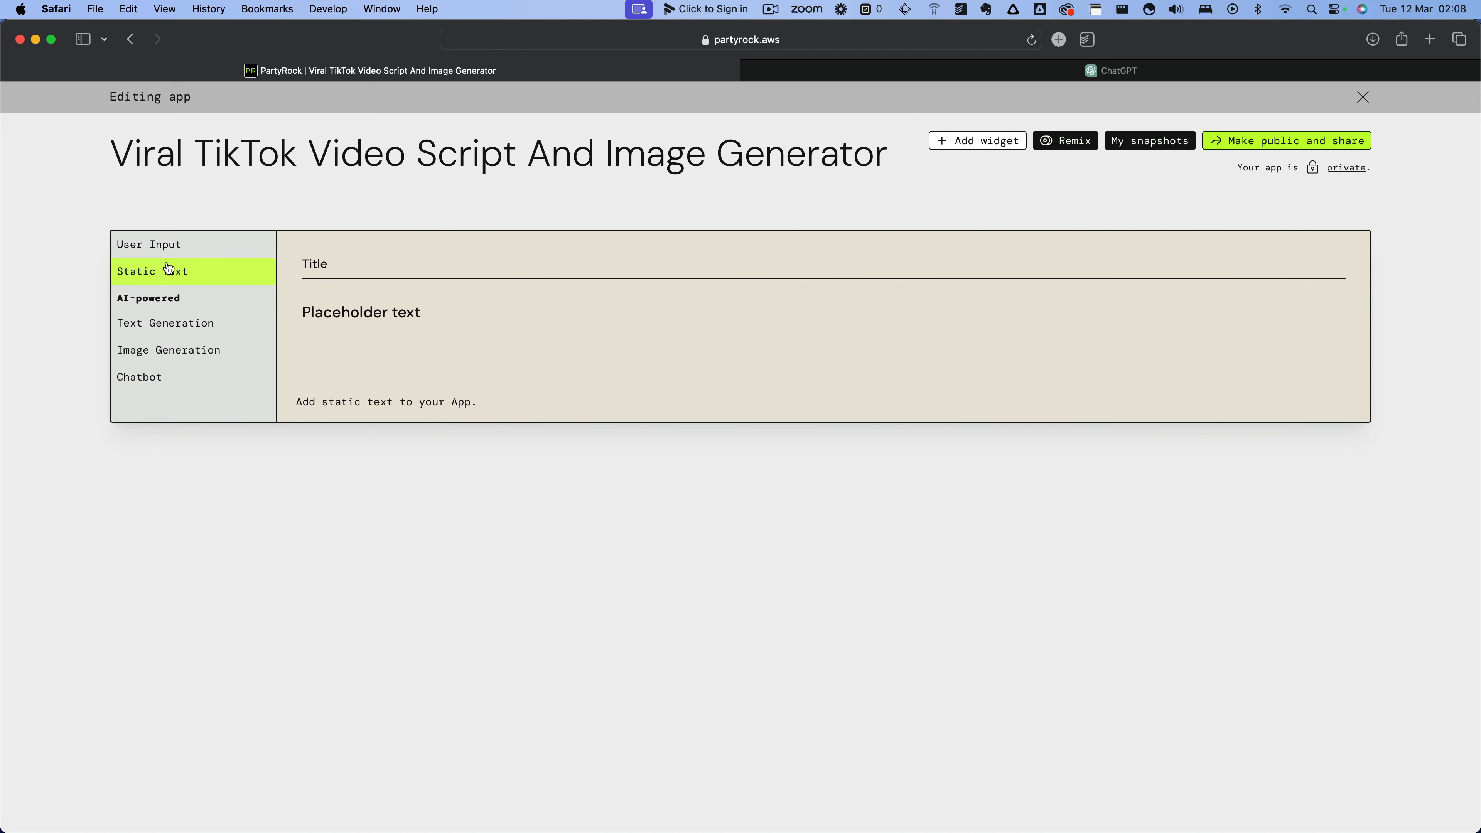
{"action": "left_click", "coordinate": [172, 252]}
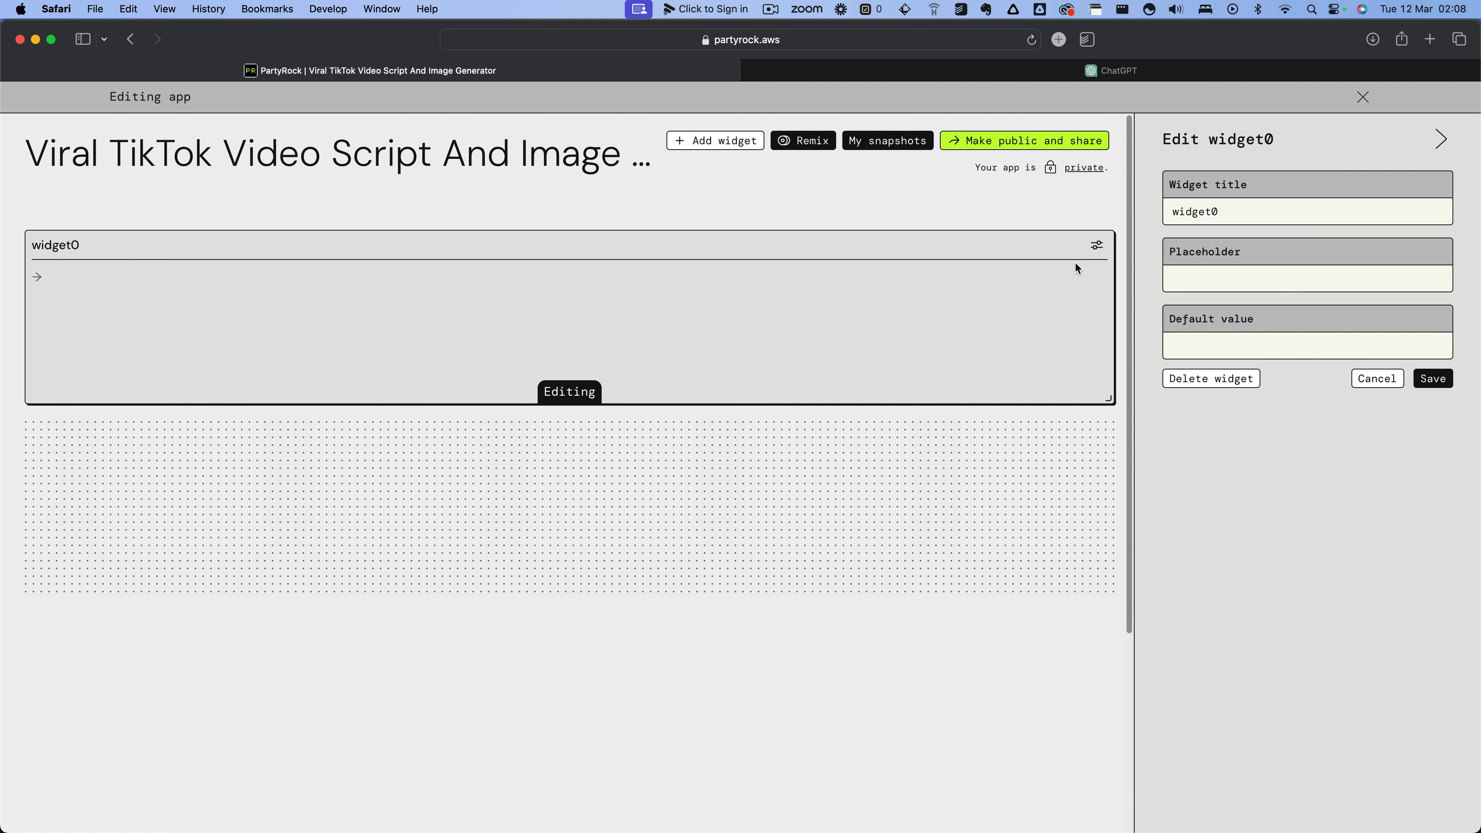
- Set the User Input widget's title to "Subject"
{"action": "double_click", "coordinate": [1201, 212]}
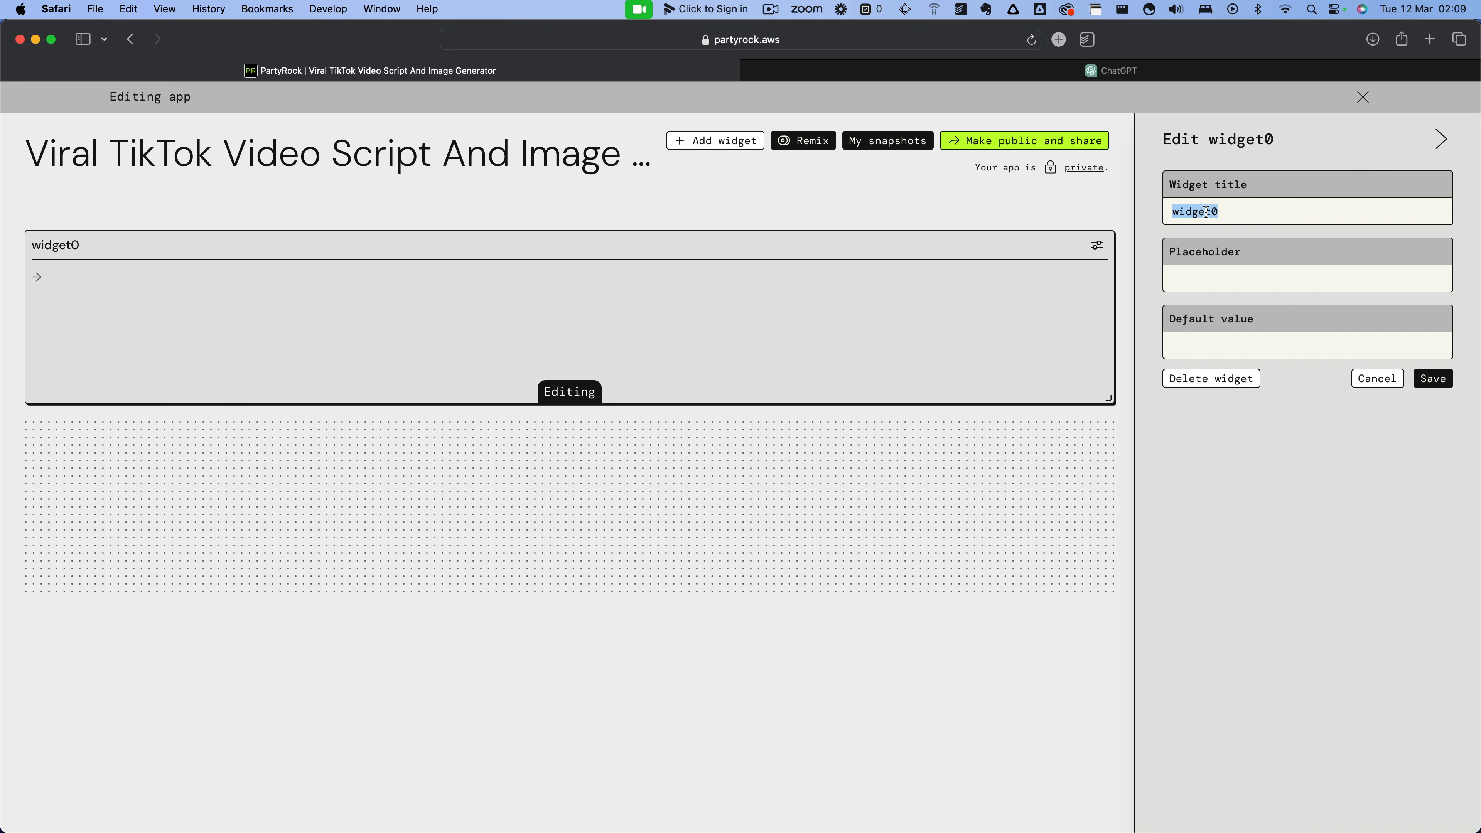
{"action": "type", "text": "Topoc"}
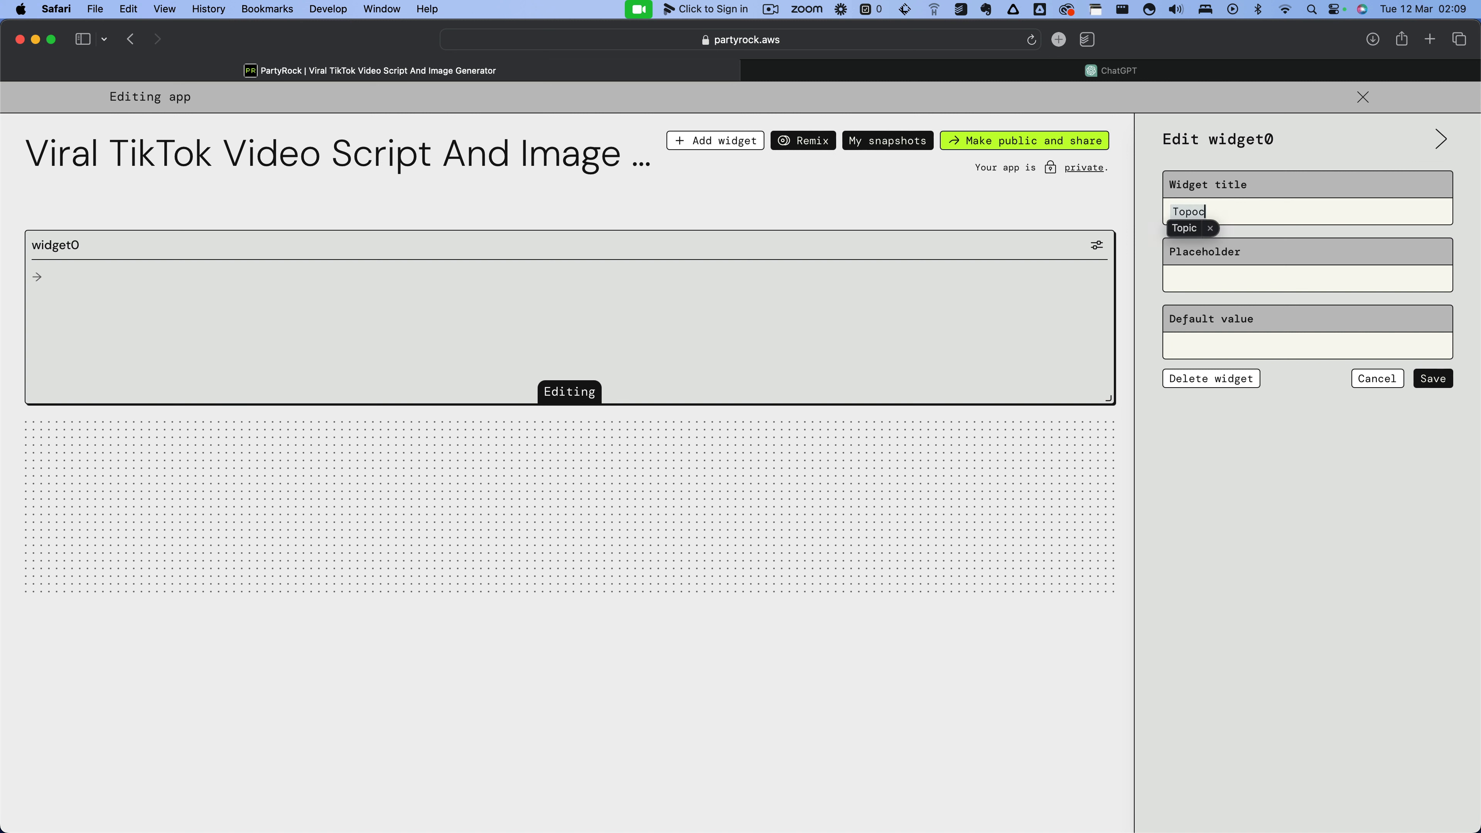
{"action": "key", "text": "BackSpace"}
{"action": "key", "text": "BackSpace"}
{"action": "key", "text": "BackSpace"}
{"action": "key", "text": "BackSpace"}
{"action": "key", "text": "BackSpace"}
{"action": "type", "text": "Si"}
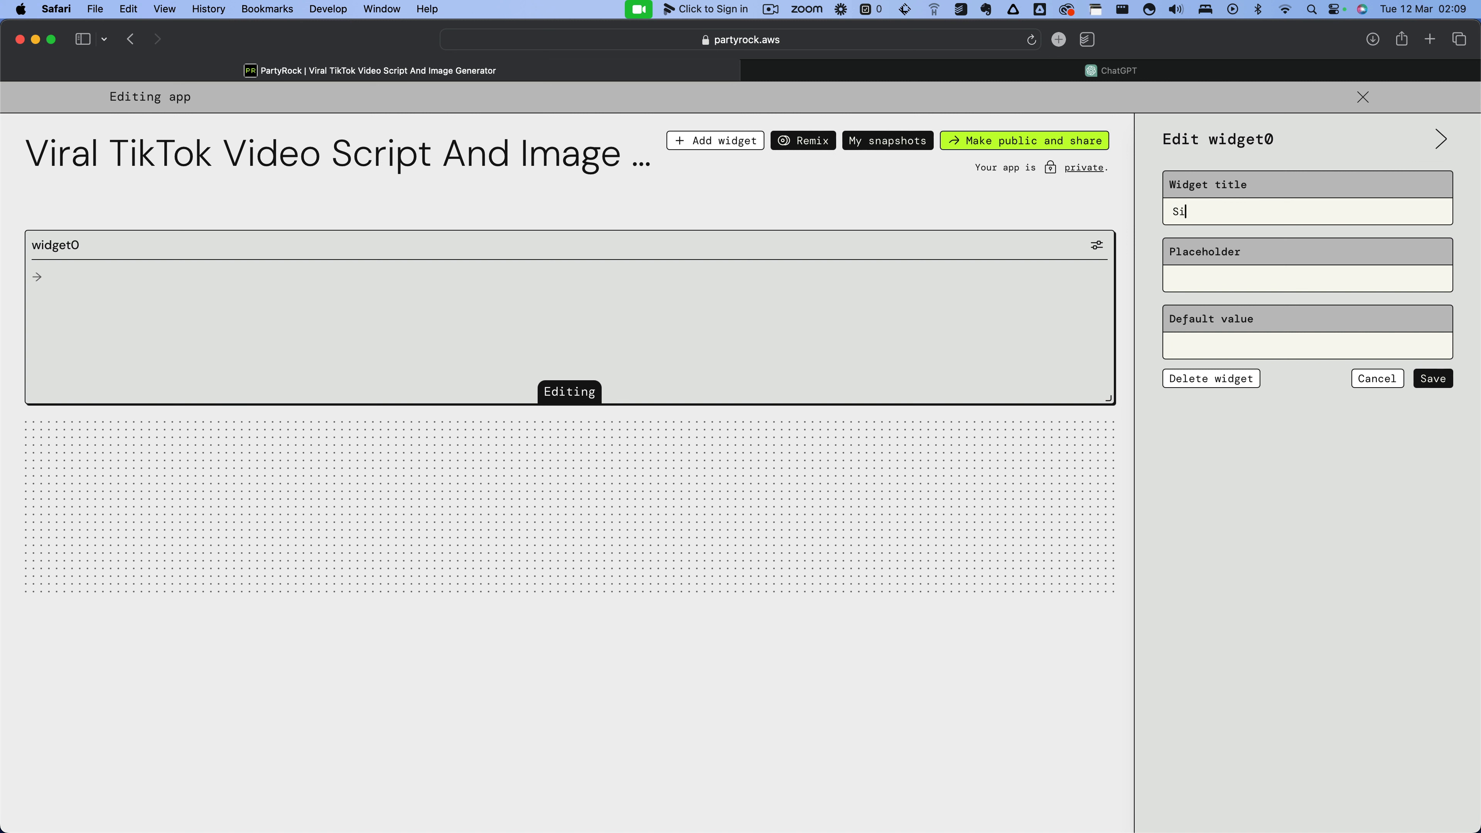
{"action": "key", "text": "BackSpace"}
{"action": "type", "text": "ubject"}
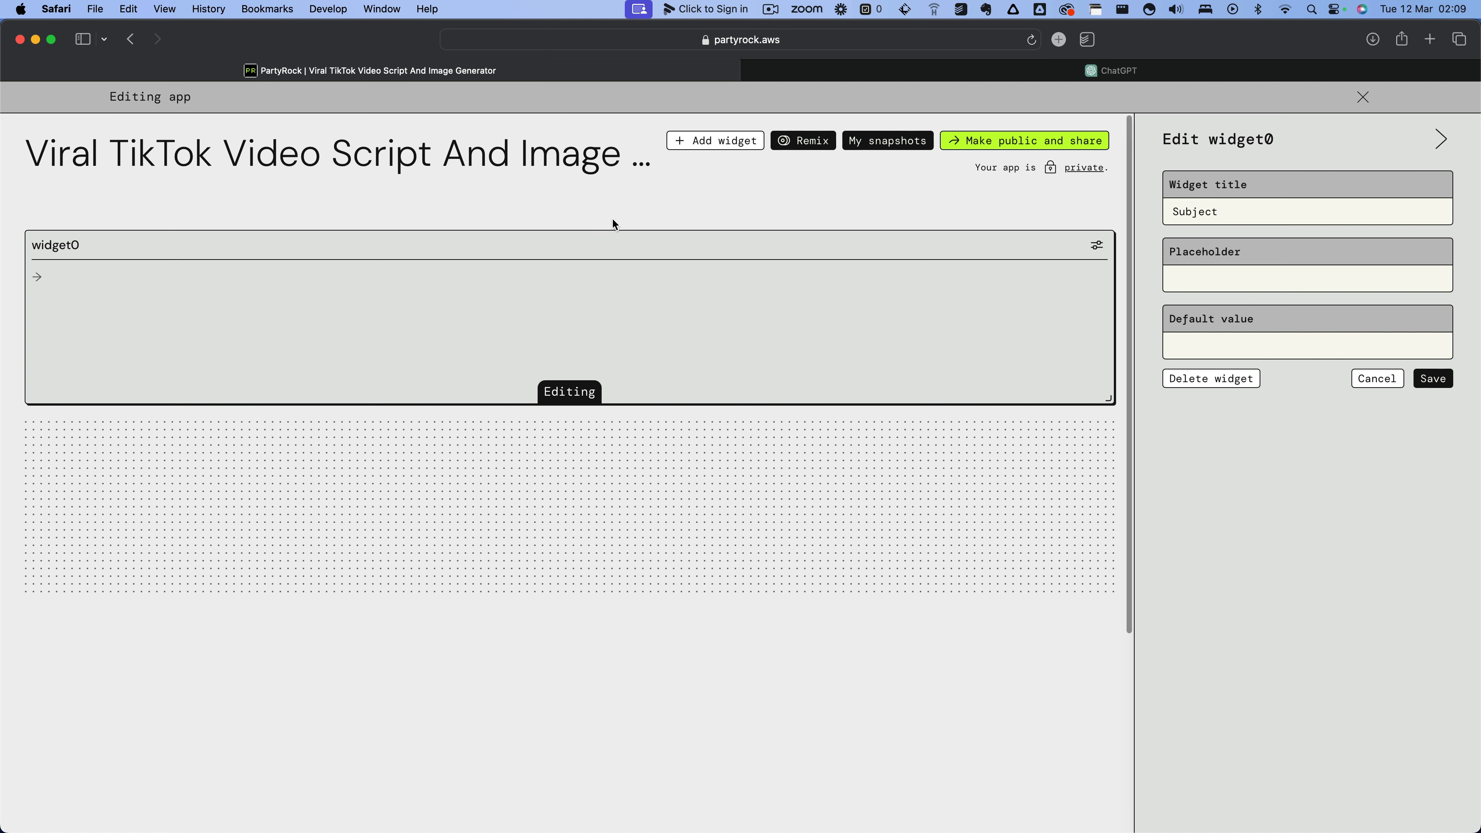
- Set the widget's title to "Topic" and its placeholder to "Input the topic of the viral videos that you would like to create"
{"action": "double_click", "coordinate": [1188, 211]}
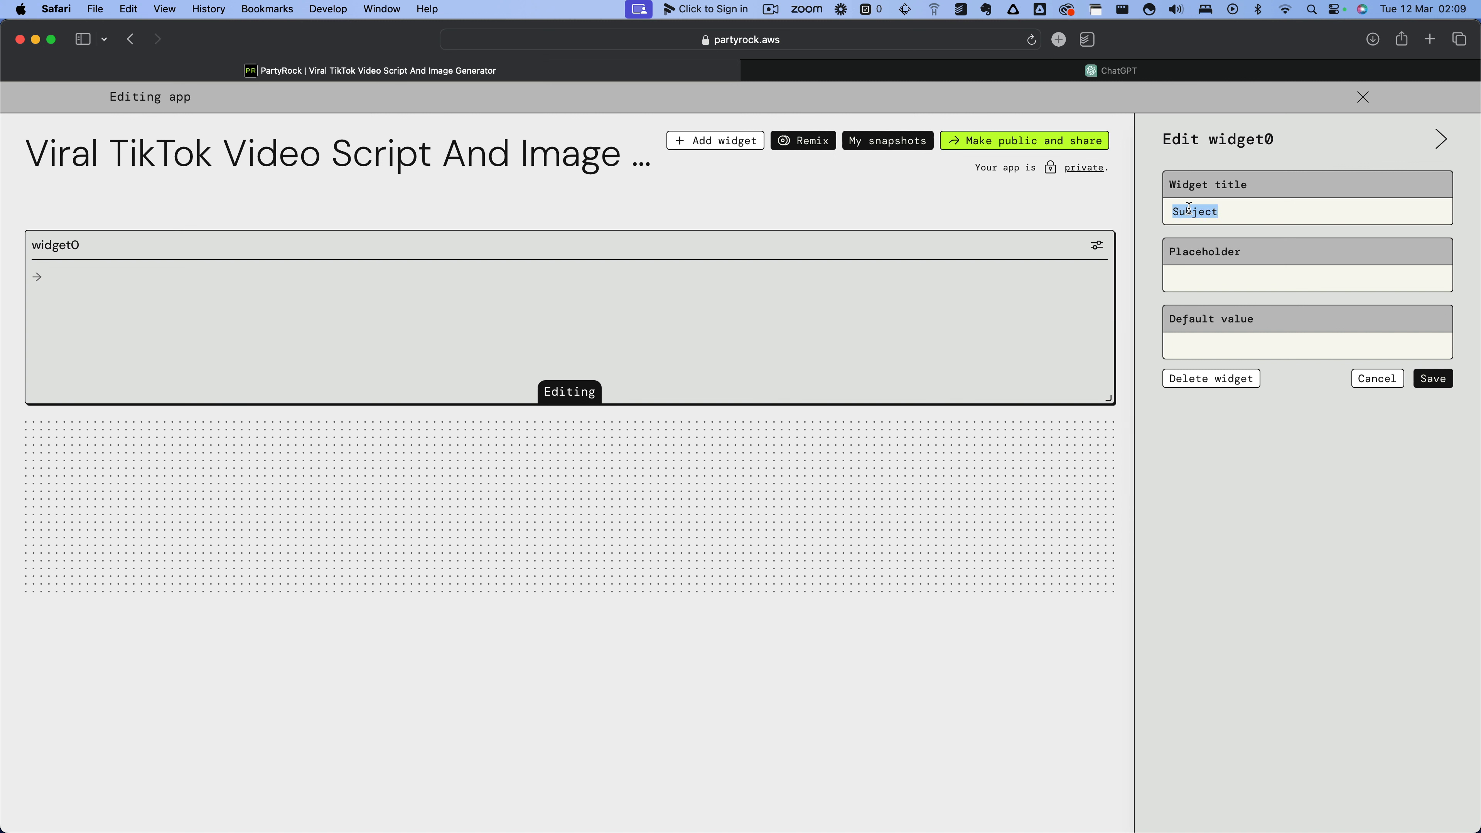
{"action": "type", "text": "Topic"}
{"action": "key", "text": "Tab"}
{"action": "type", "text": "Inut"}
{"action": "key", "text": "BackSpace"}
{"action": "key", "text": "BackSpace"}
{"action": "type", "text": "u"}
{"action": "key", "text": "BackSpace"}
{"action": "type", "text": "put the topic of the viara"}
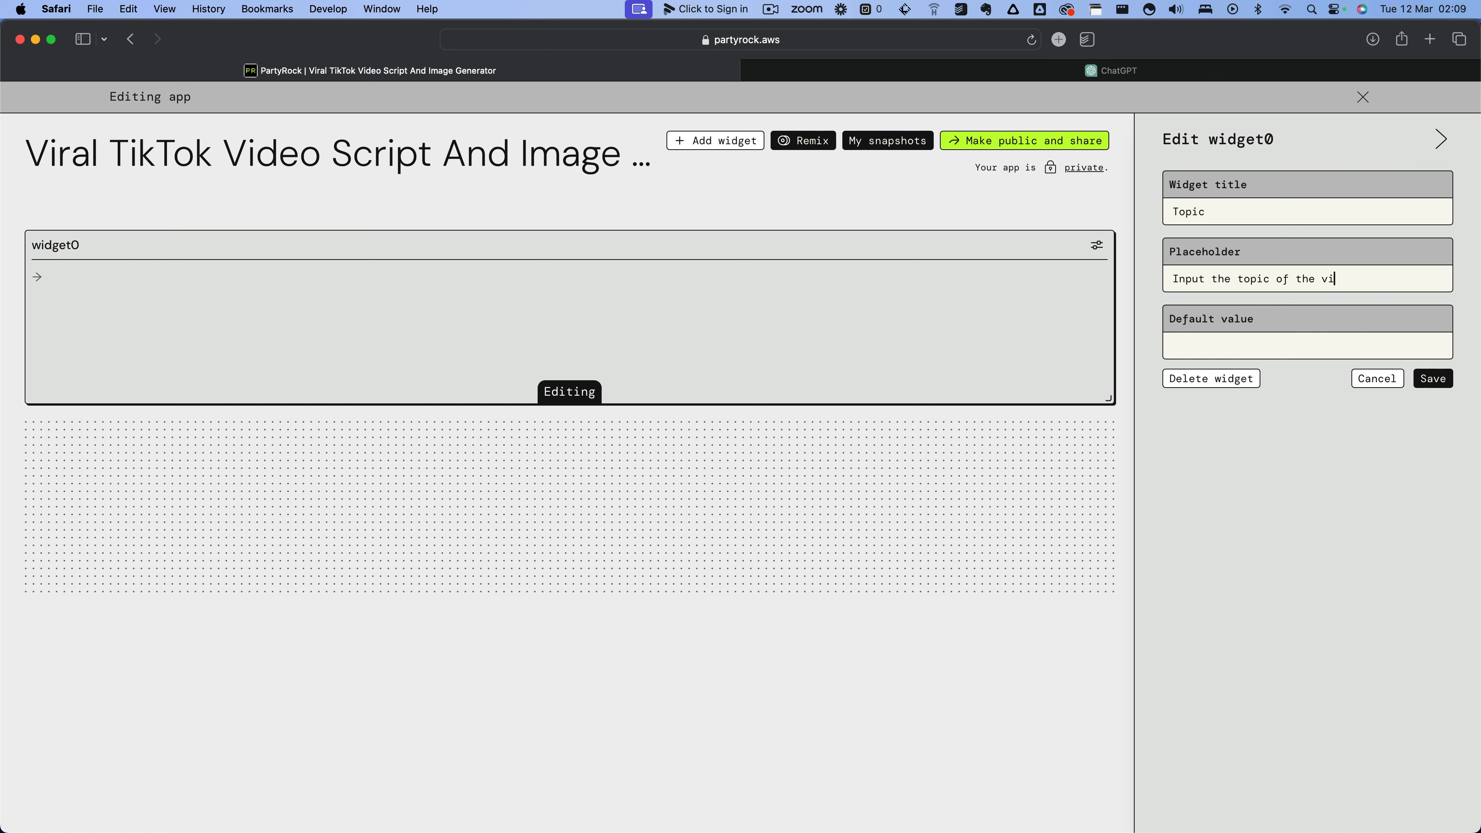
{"action": "key", "text": "BackSpace"}
{"action": "key", "text": "BackSpace"}
{"action": "key", "text": "BackSpace"}
{"action": "type", "text": "ral videos that you "}
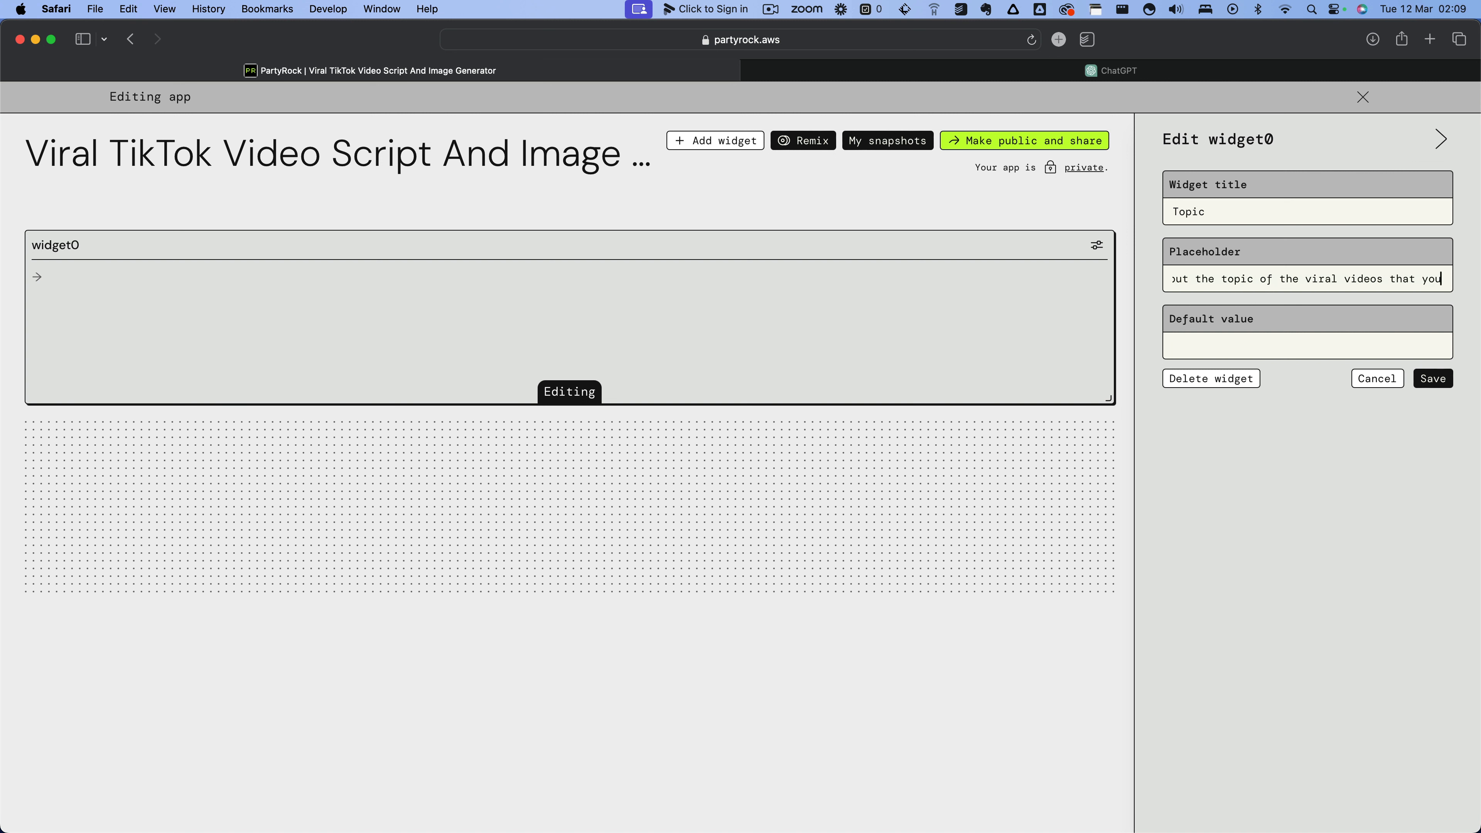
{"action": "type", "text": "would lik"}
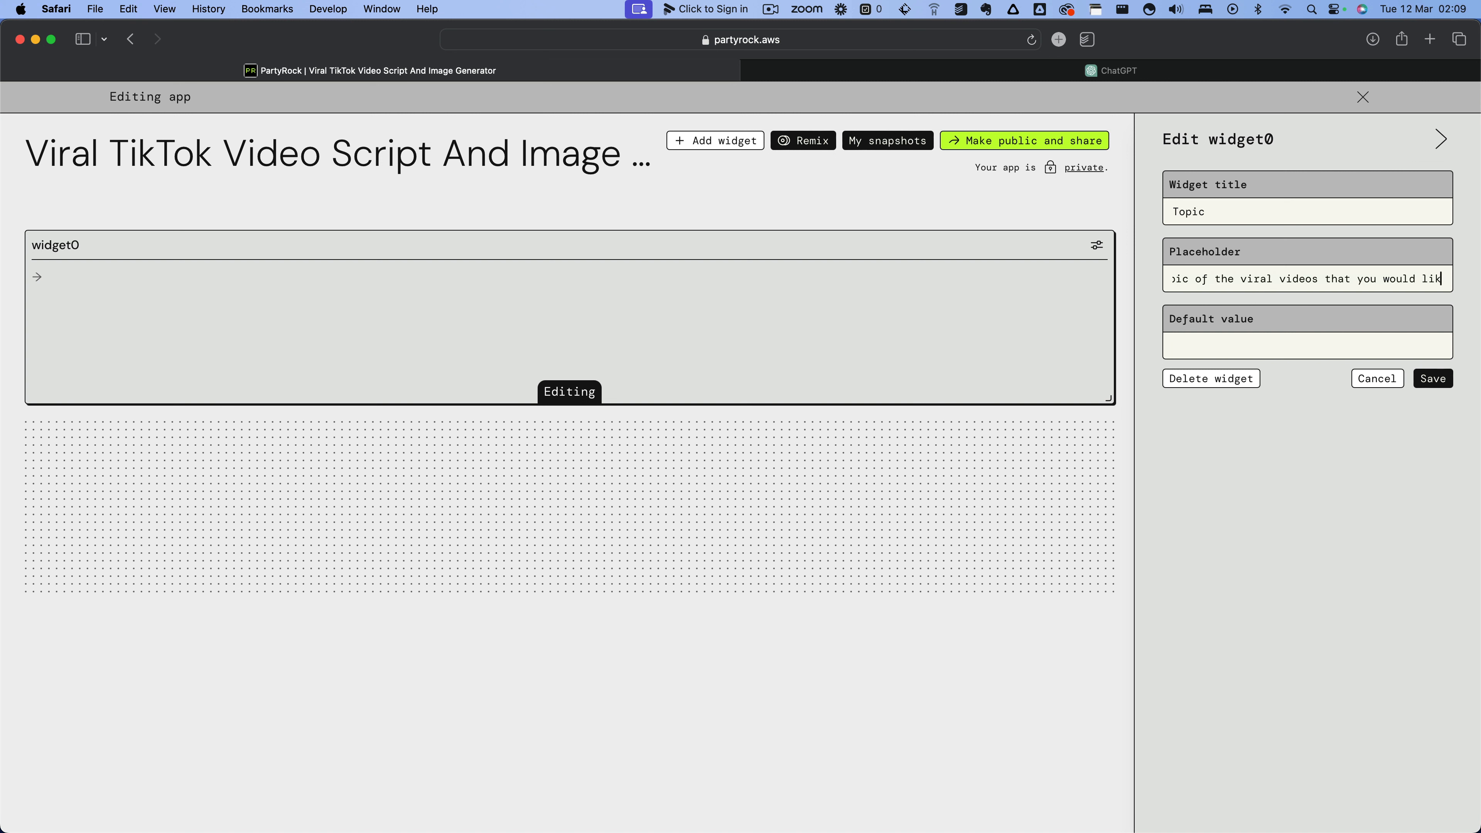
{"action": "type", "text": "e to create"}
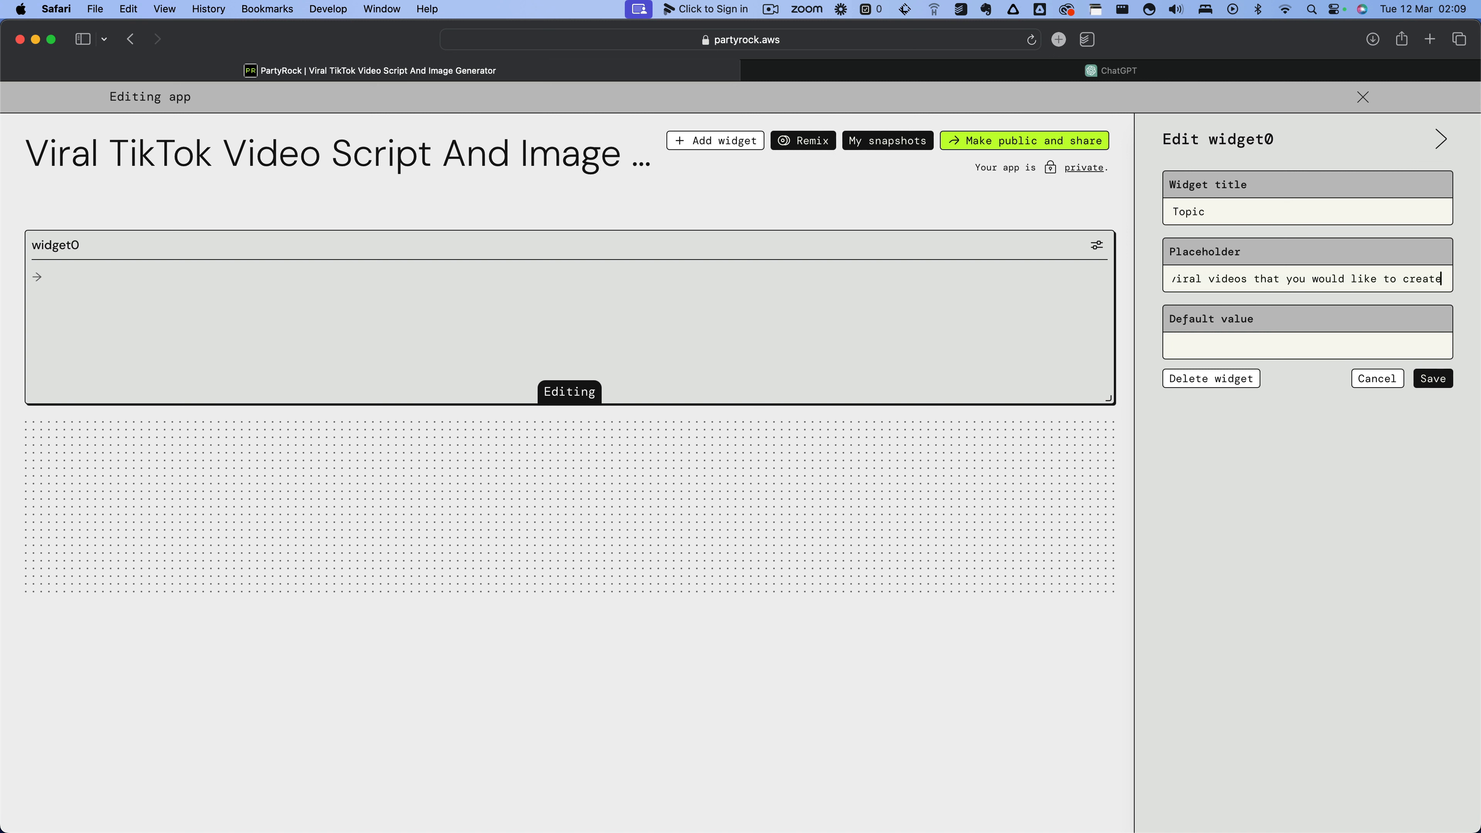
- Set the Topic widget's default value to "Ice Cream" and save the widget
{"action": "left_click", "coordinate": [1207, 344]}
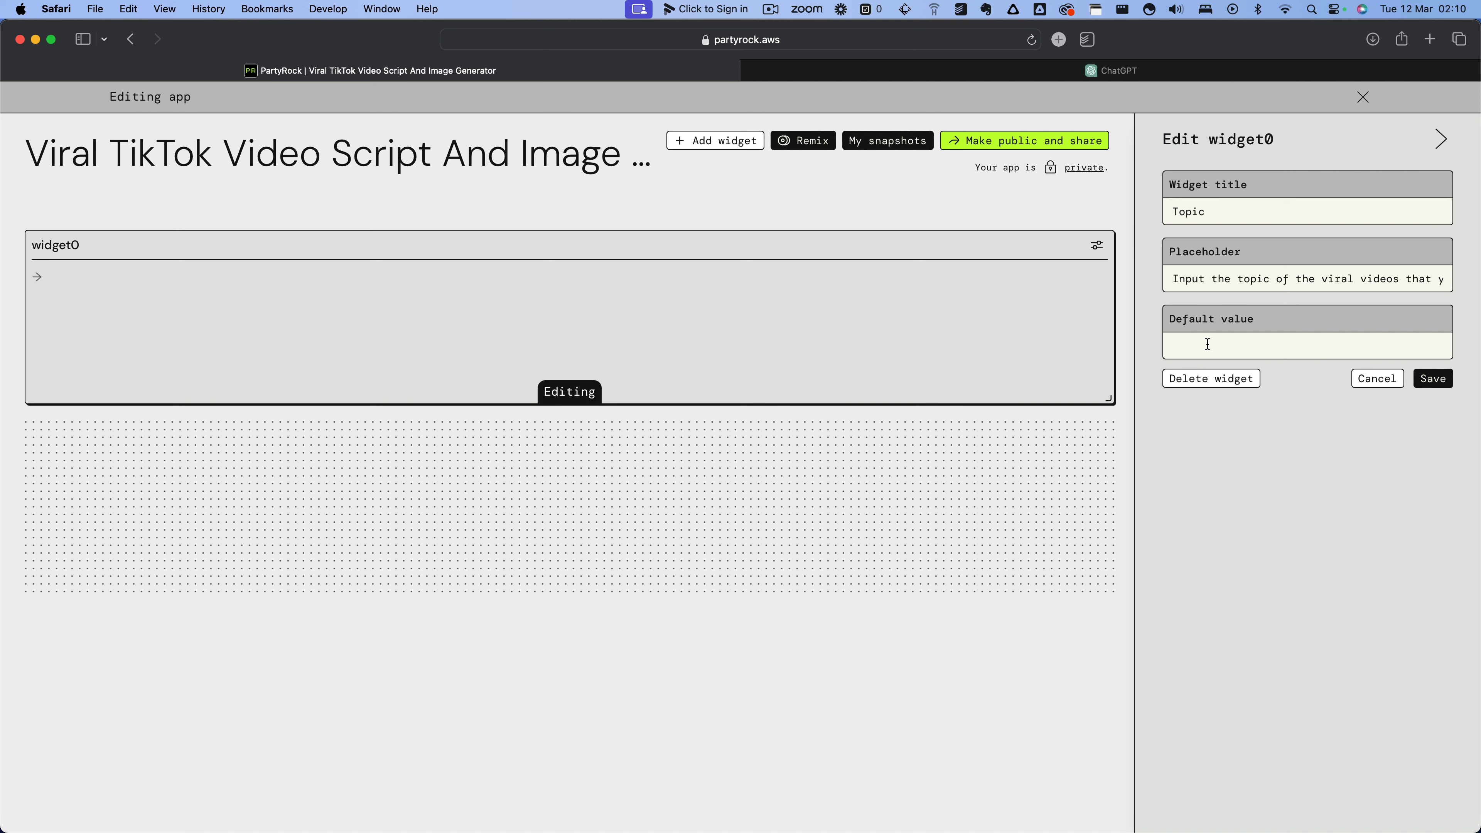
{"action": "type", "text": "Ice Cream"}
{"action": "left_click", "coordinate": [1434, 380]}
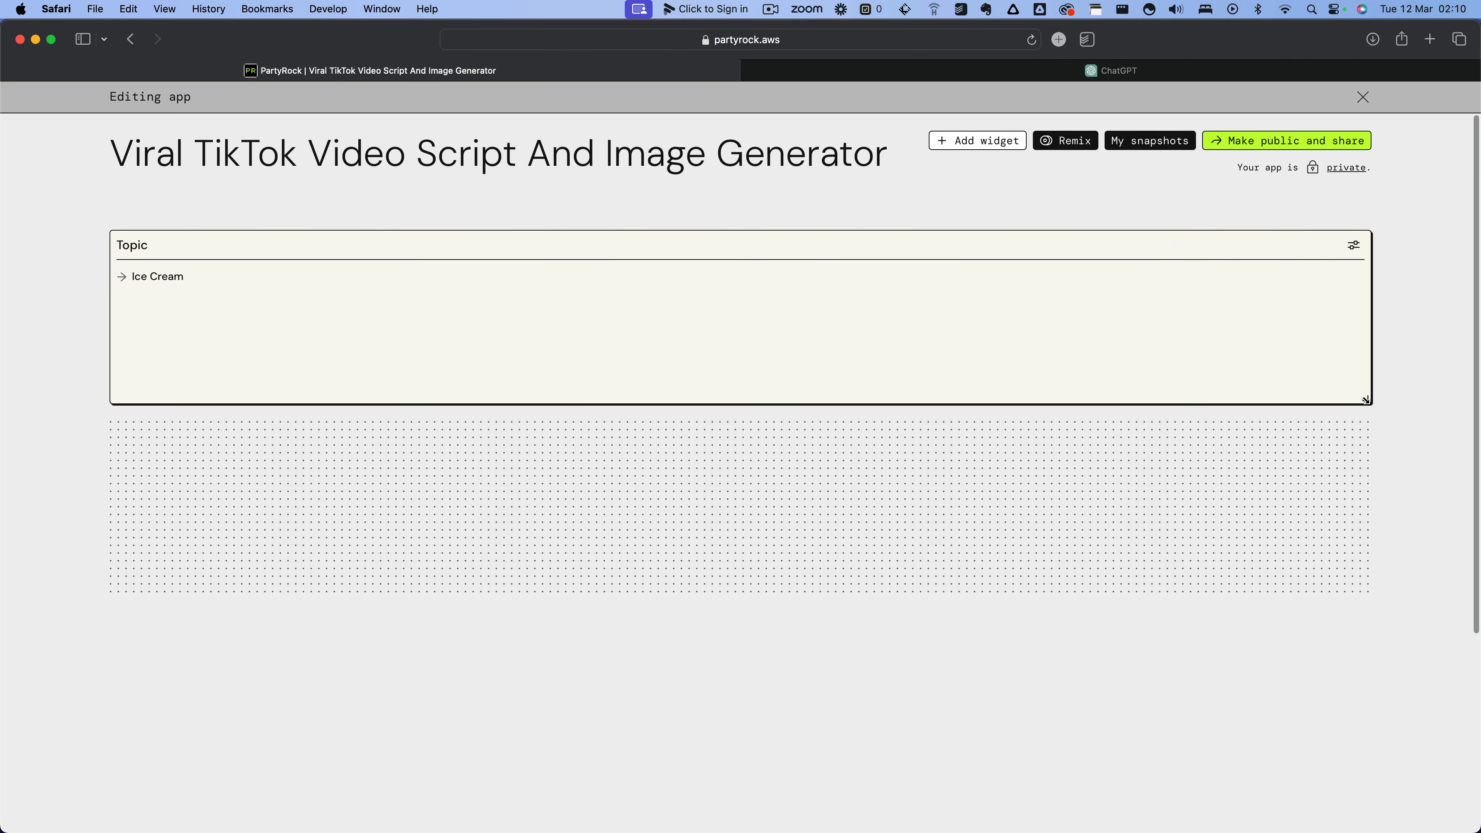
- Shrink the Topic widget to about a quarter of the canvas width, reduce its height slightly, and save its settings
{"action": "left_click_drag", "start_coordinate": [1364, 399], "coordinate": [405, 366]}
{"action": "left_click", "coordinate": [394, 244]}
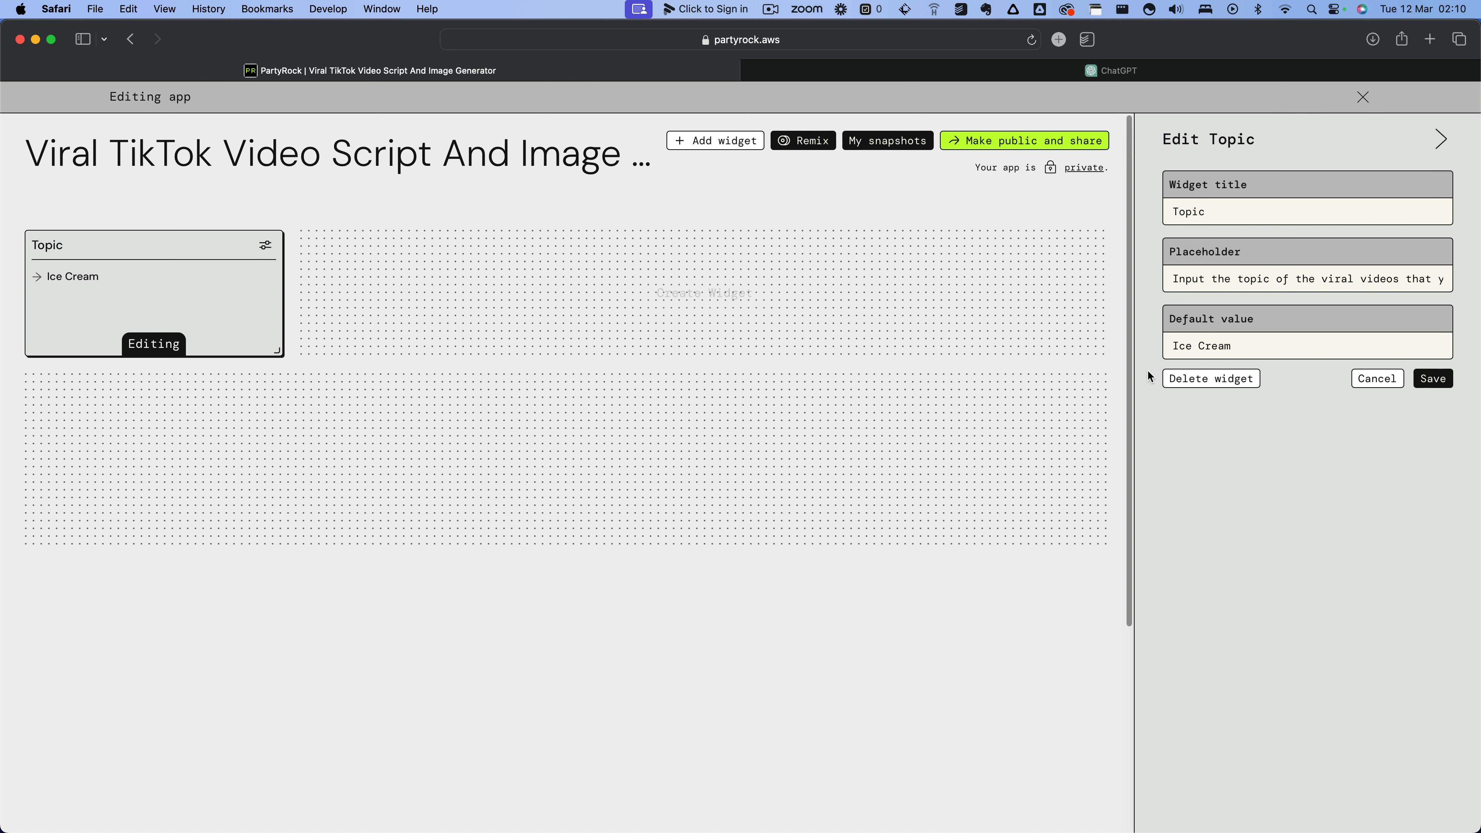
{"action": "left_click", "coordinate": [1432, 378]}
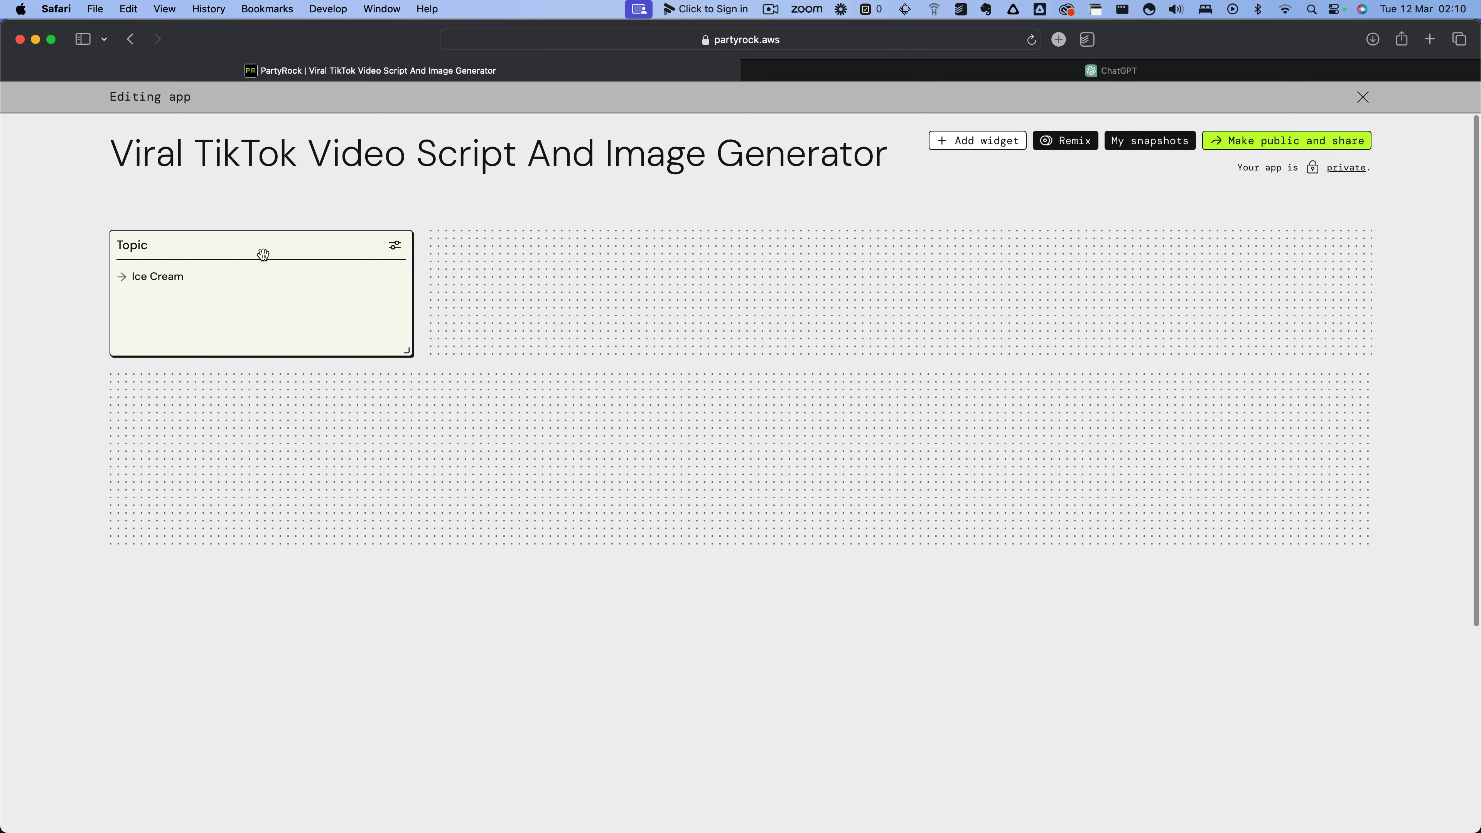
- Add a Text Generation widget below the Topic widget and title it "Topic Titles"
{"action": "left_click", "coordinate": [1007, 154]}
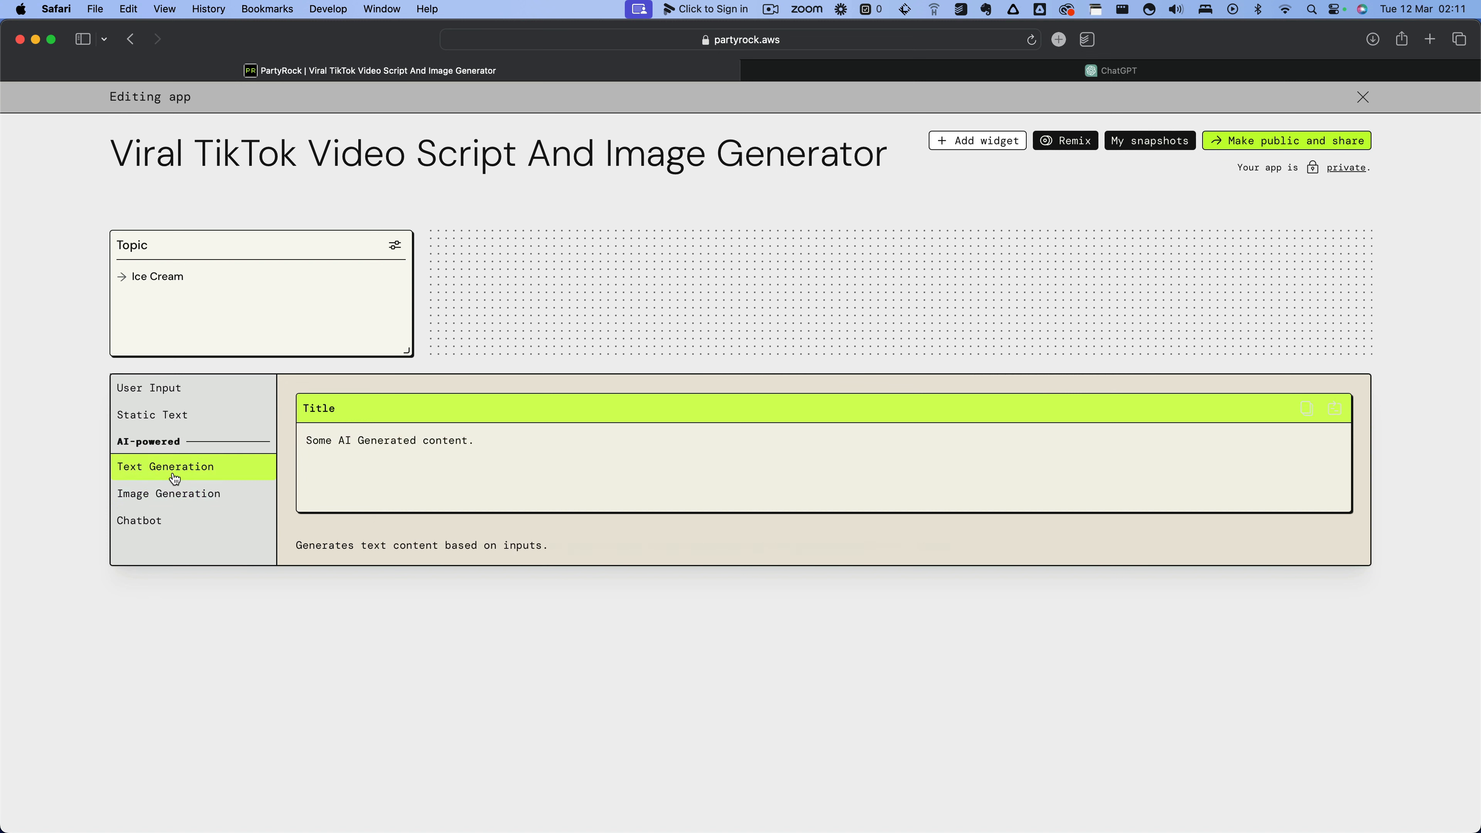
{"action": "left_click", "coordinate": [174, 477]}
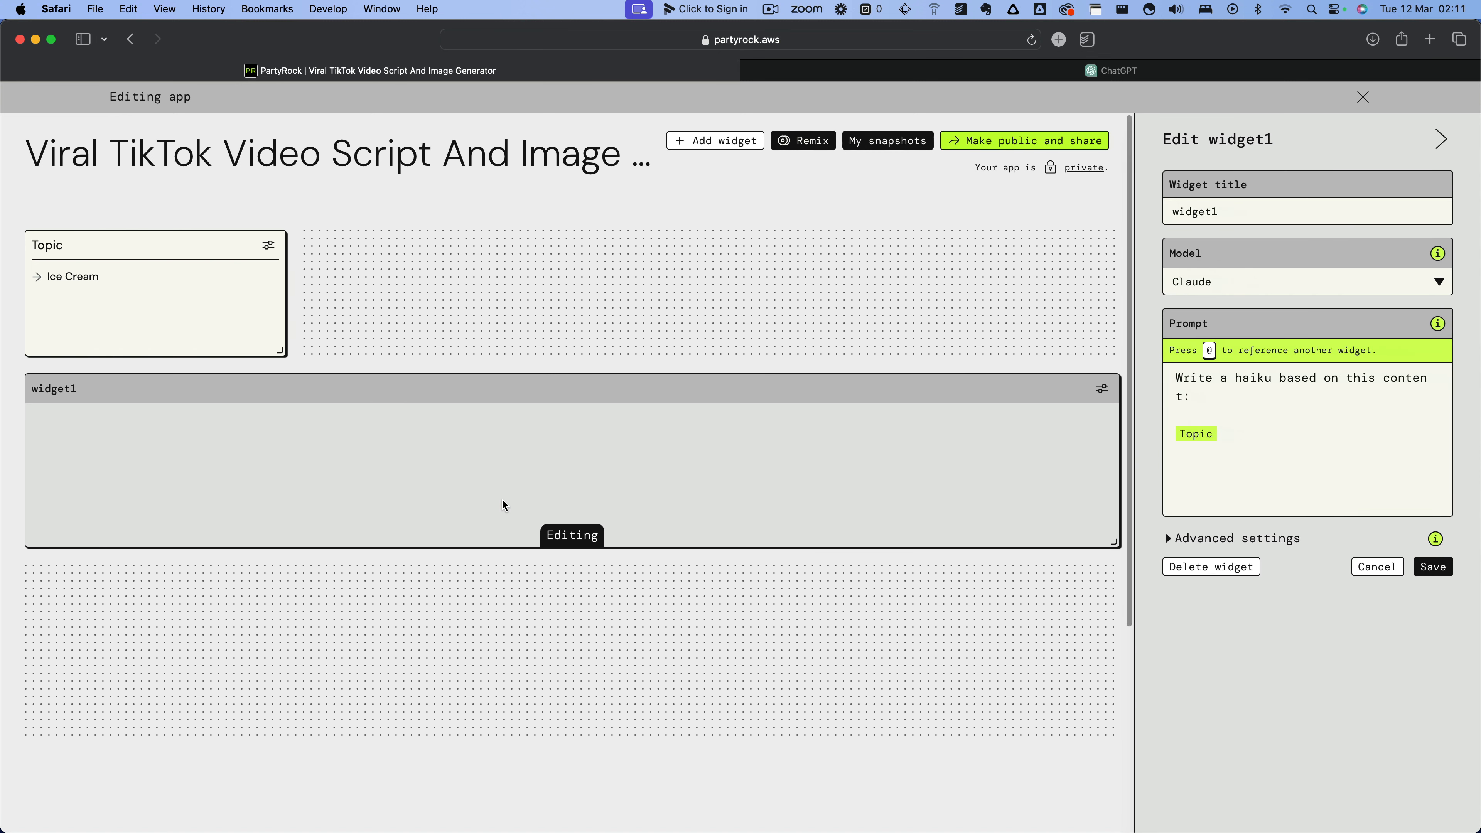
{"action": "double_click", "coordinate": [1234, 209]}
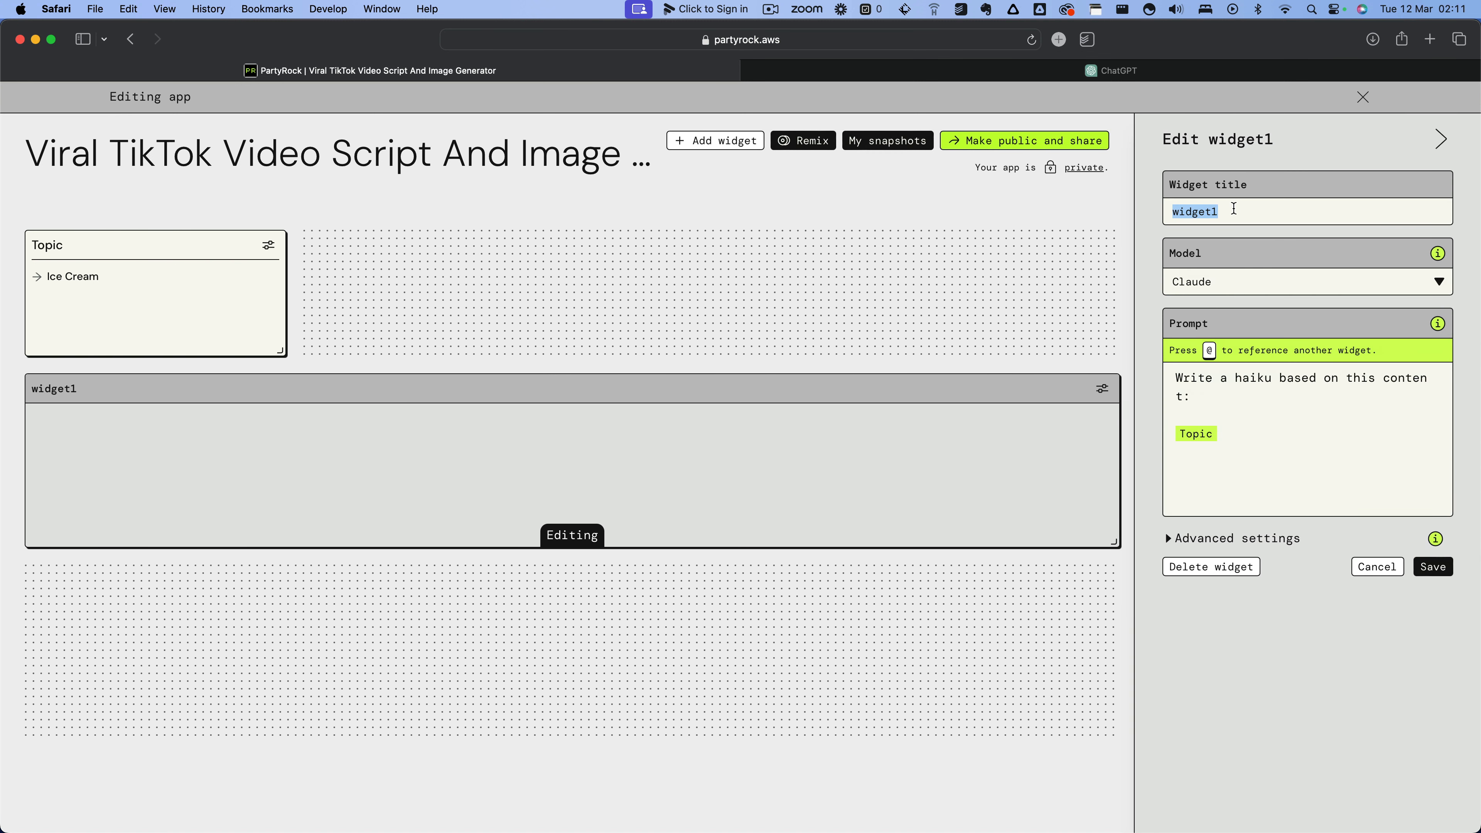
{"action": "type", "text": "Topic It"}
{"action": "key", "text": "BackSpace"}
{"action": "key", "text": "BackSpace"}
{"action": "type", "text": "Titles"}
- Examine the credit-usage information and the available models for the text widget, and choose Claude
{"action": "left_click", "coordinate": [1249, 286]}
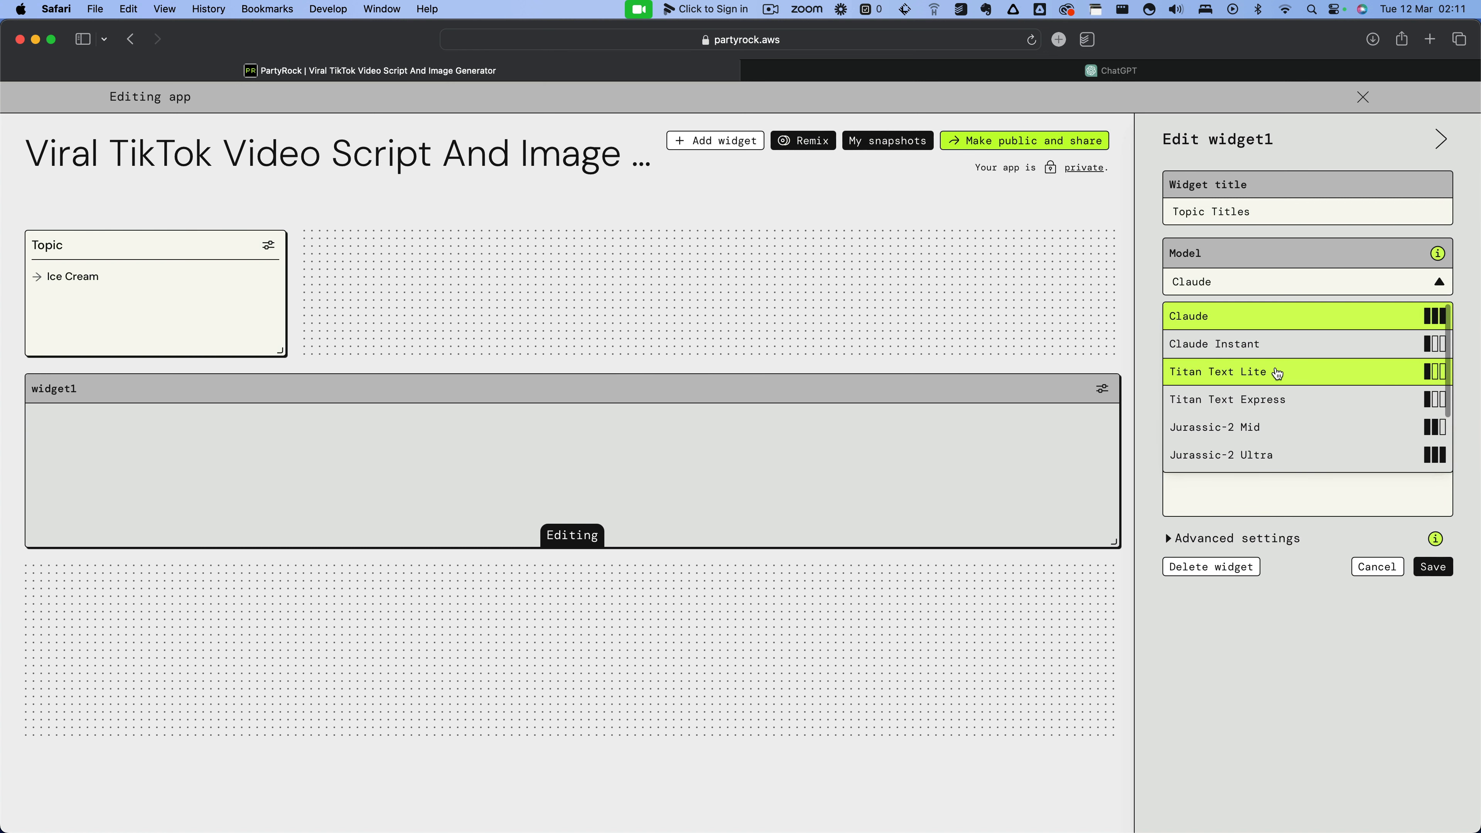
{"action": "left_click", "coordinate": [1437, 254]}
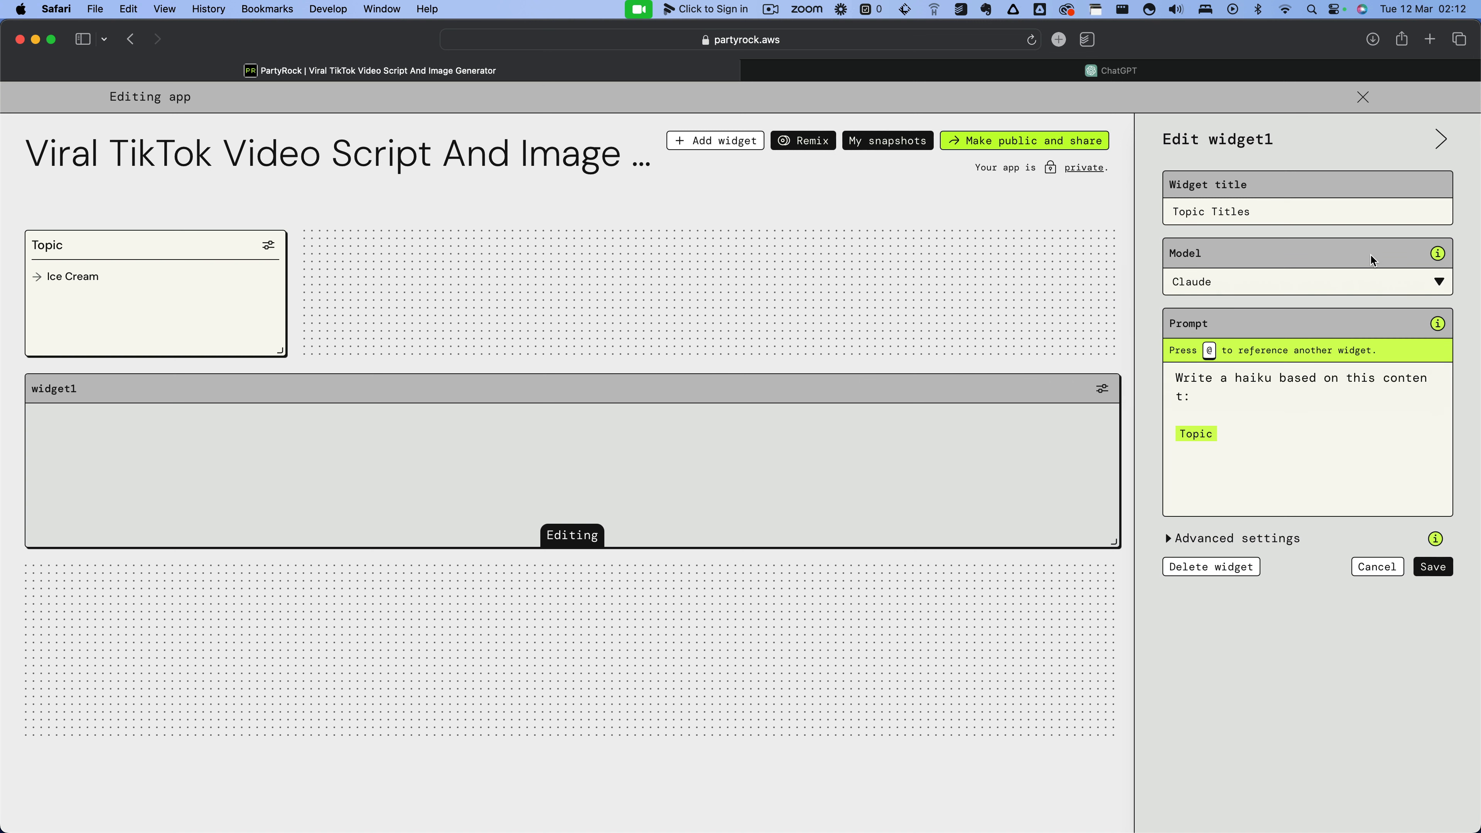
{"action": "left_click", "coordinate": [1438, 255]}
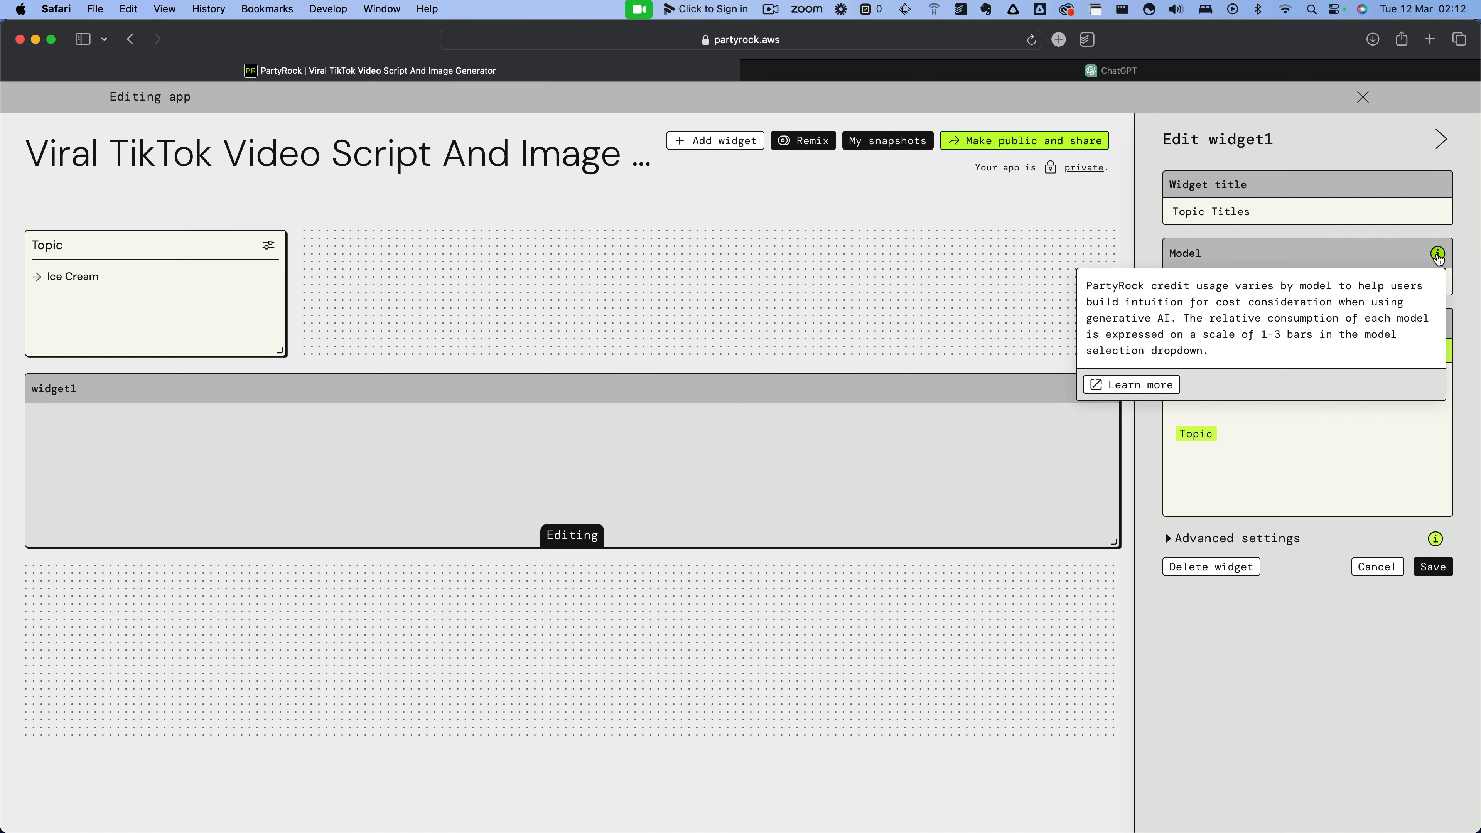
{"action": "left_click", "coordinate": [1438, 282]}
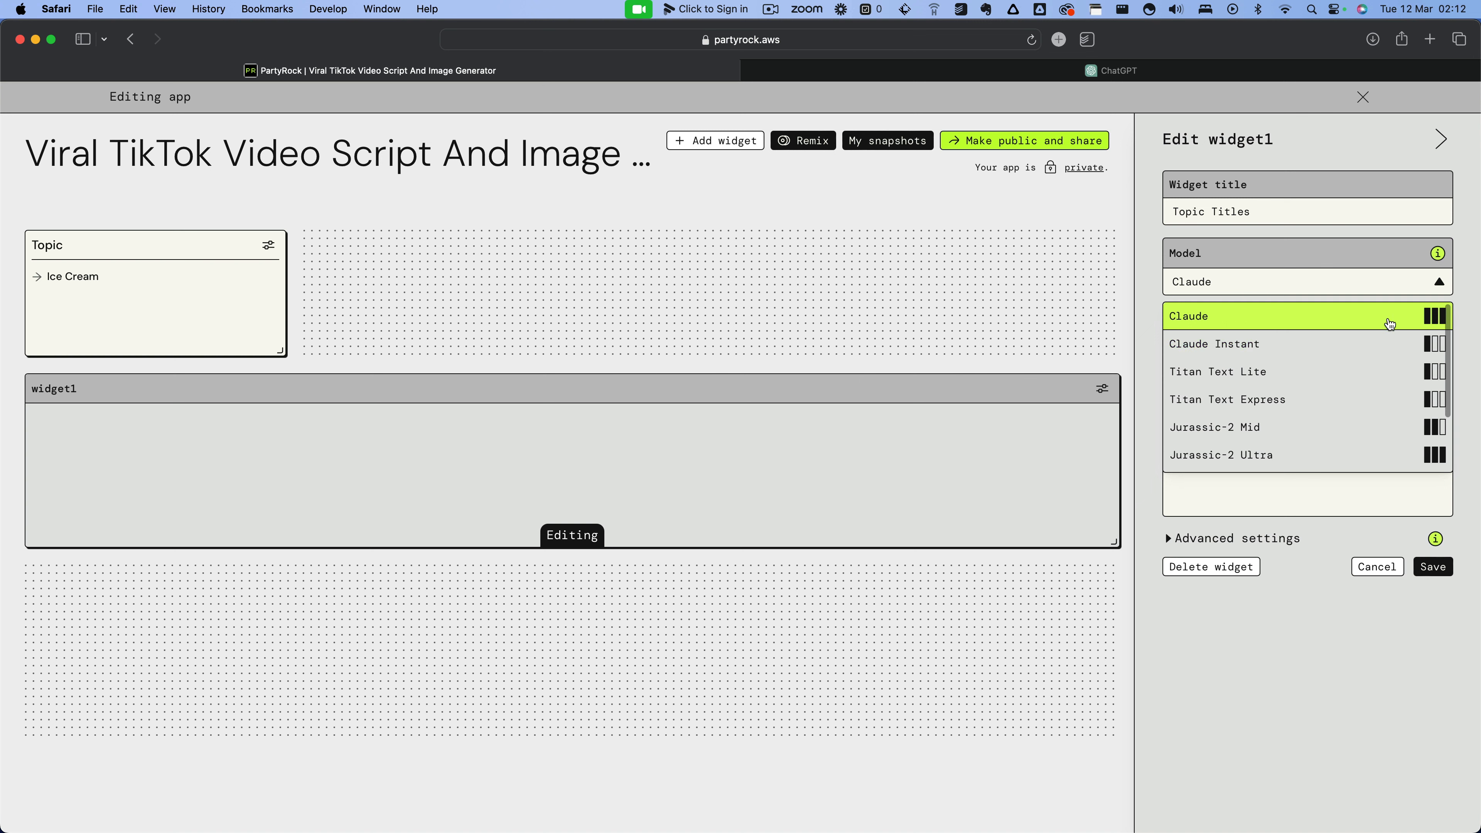
{"action": "scroll", "coordinate": [1393, 370], "scroll_direction": "down", "scroll_amount": 3}
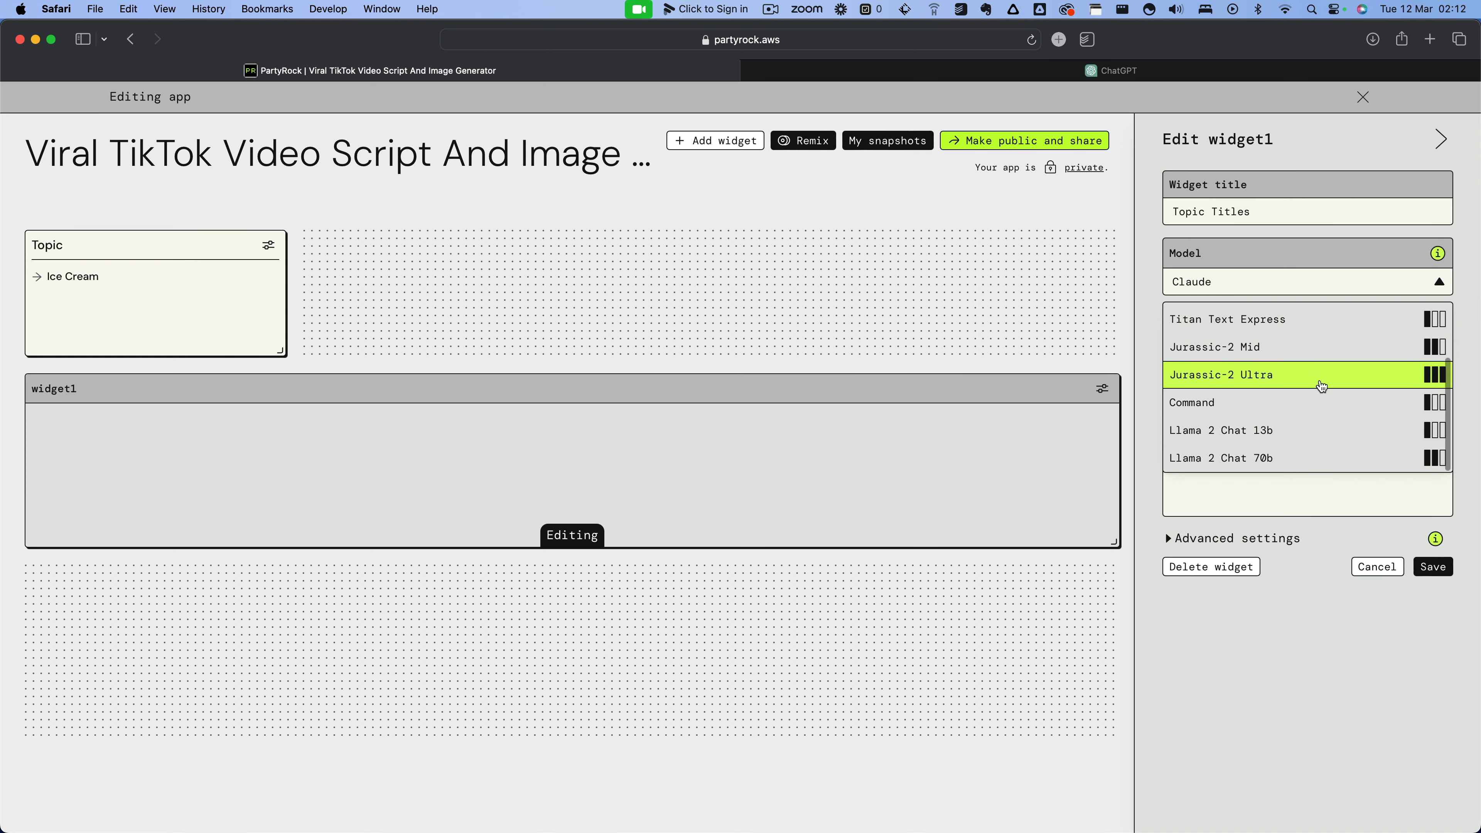
{"action": "scroll", "coordinate": [1307, 354], "scroll_direction": "up", "scroll_amount": 3}
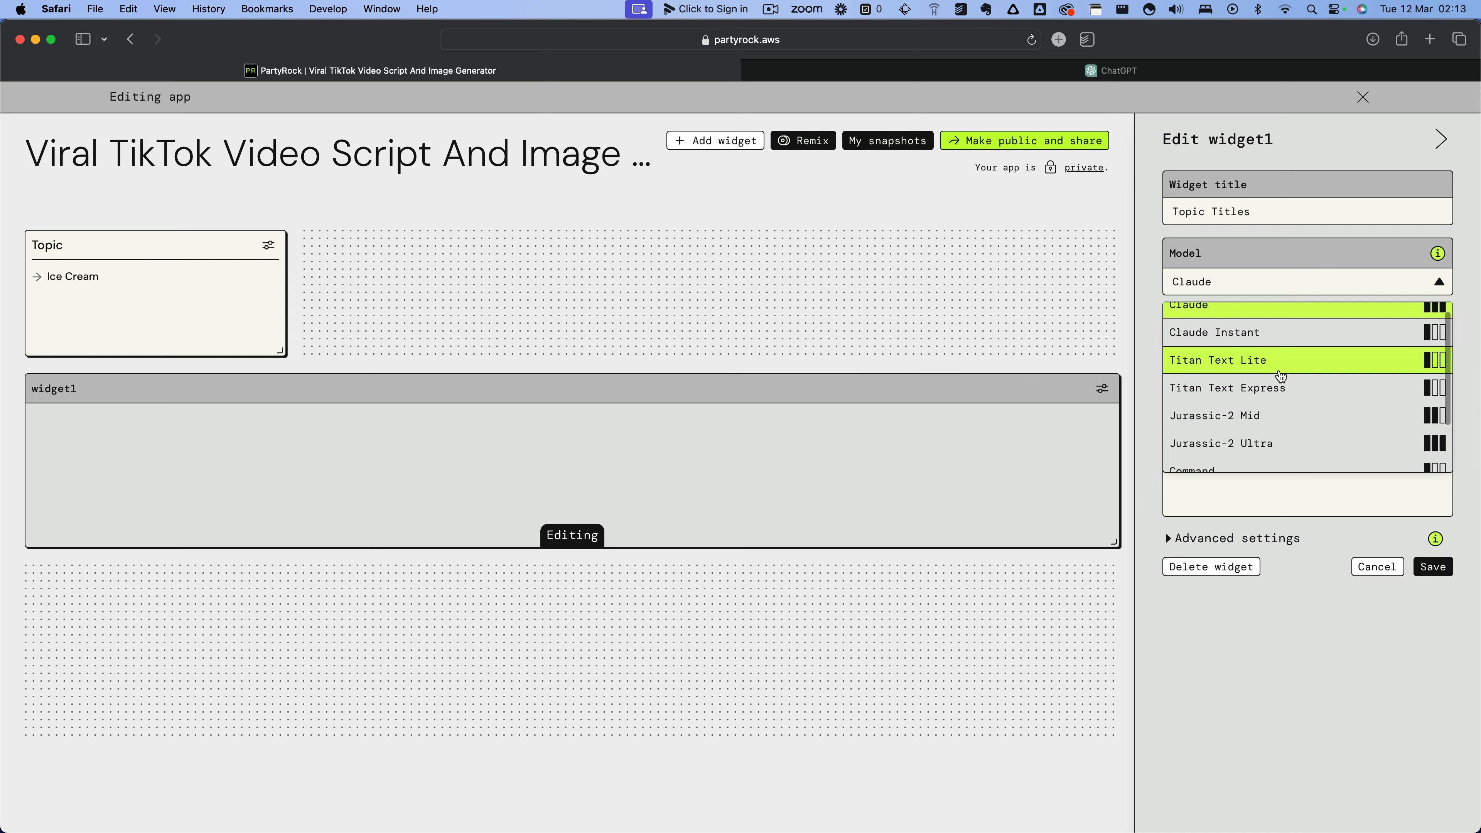
{"action": "scroll", "coordinate": [1287, 339], "scroll_direction": "up", "scroll_amount": 1}
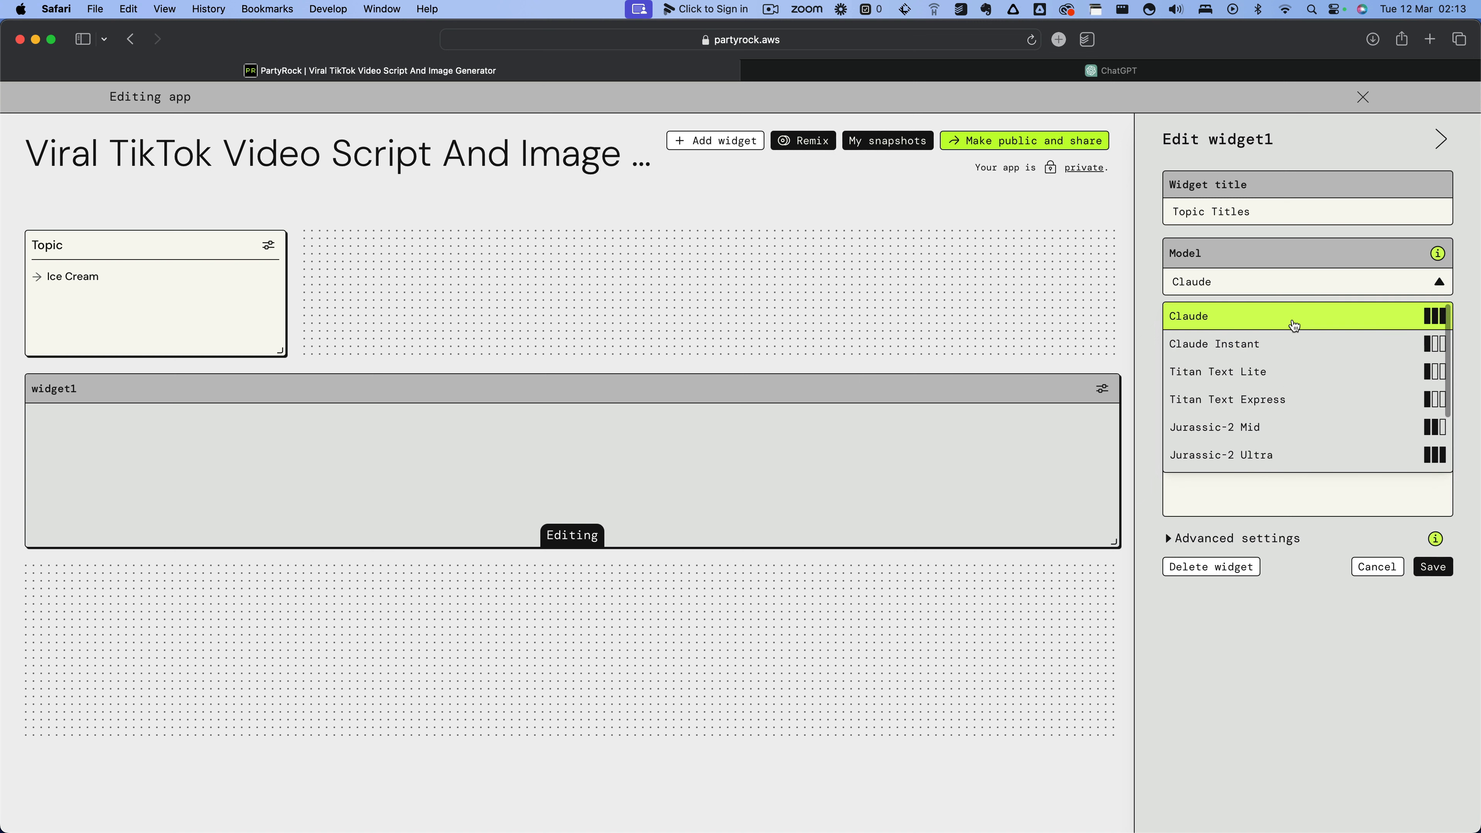
{"action": "left_click", "coordinate": [1278, 320]}
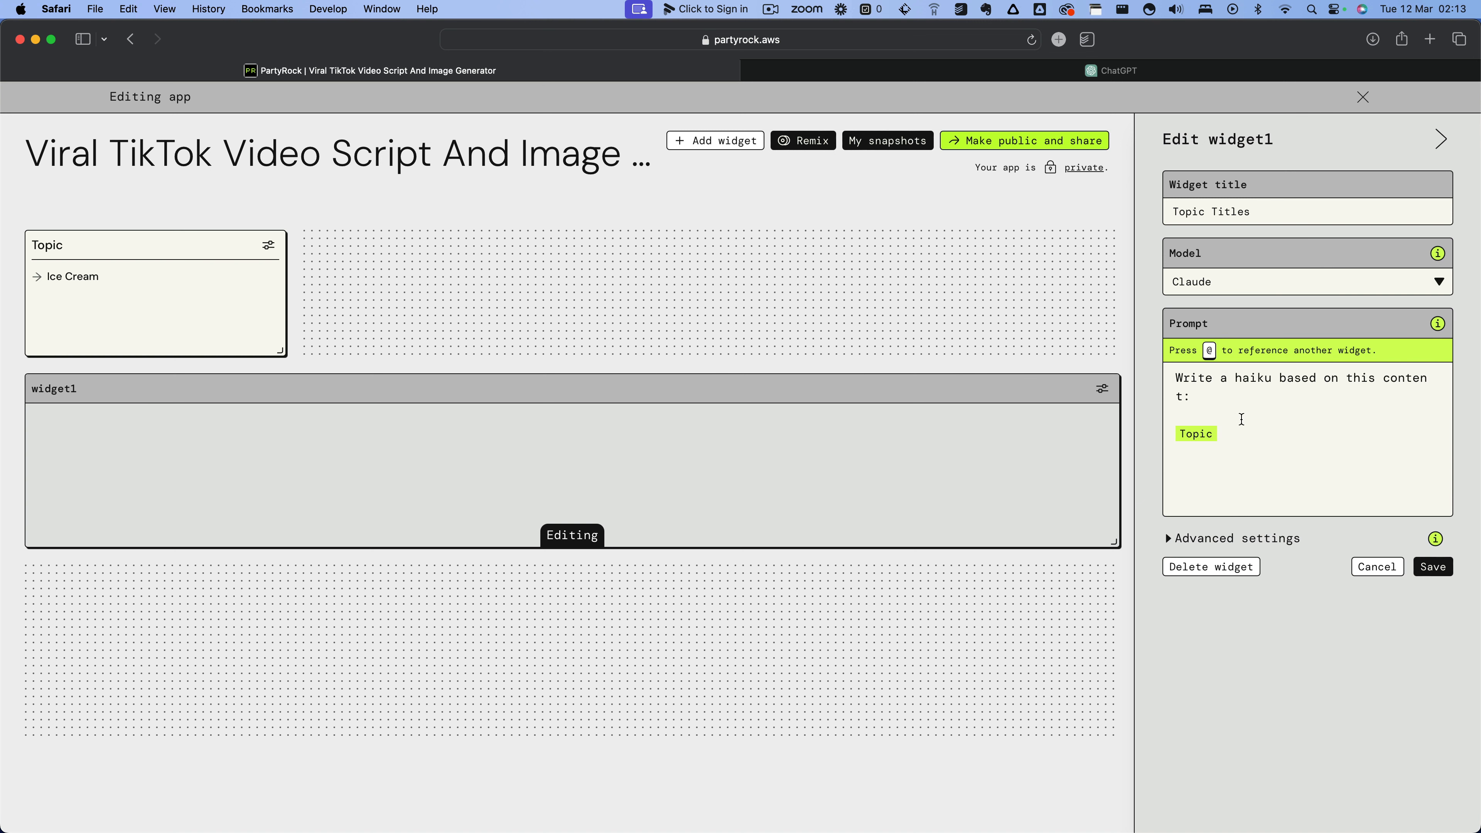
- Clear the default haiku prompt and its Topic reference from the text generation widget
{"action": "left_click_drag", "start_coordinate": [1194, 399], "coordinate": [1174, 378]}
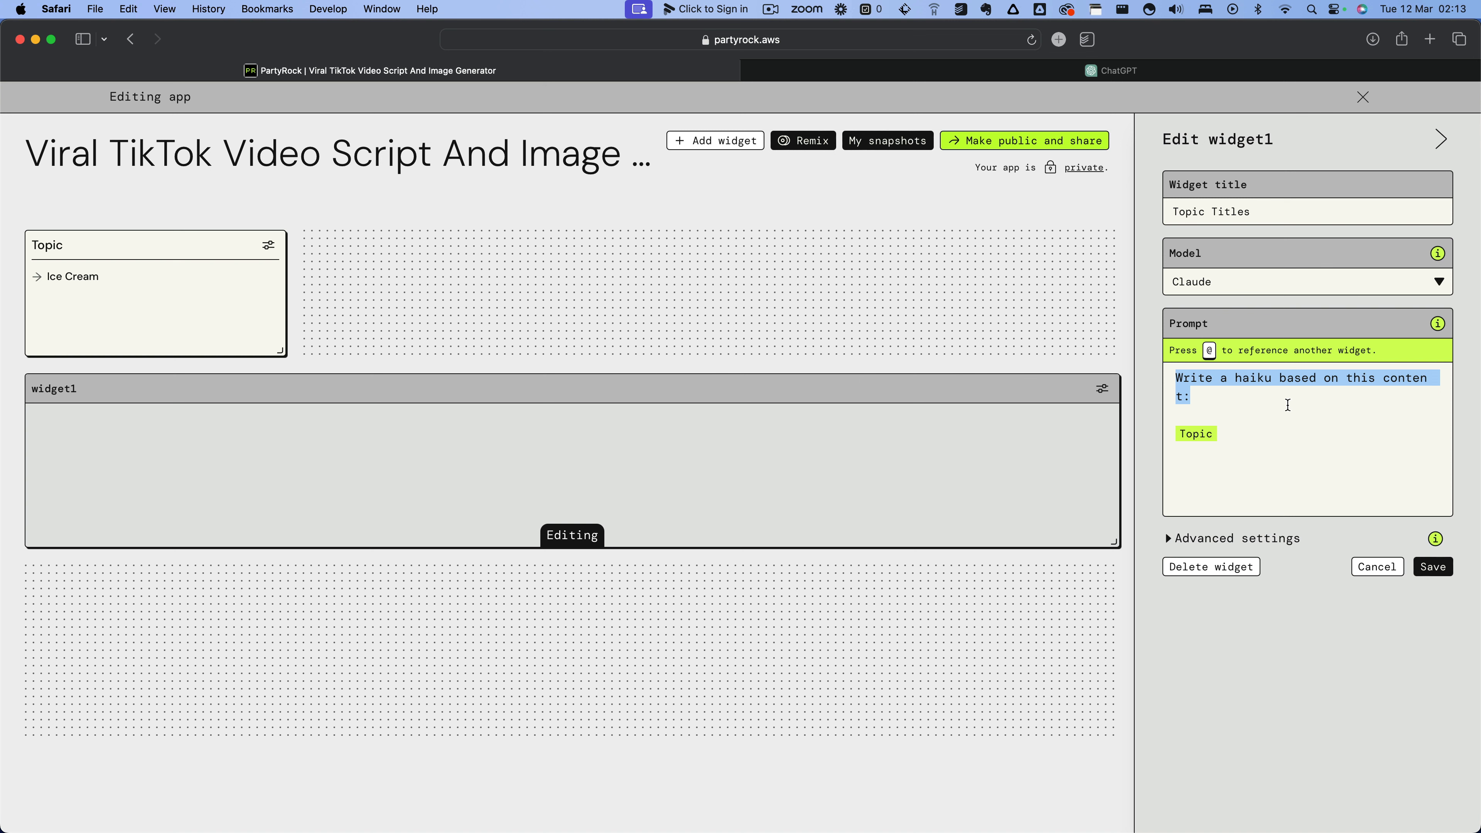
{"action": "key", "text": "BackSpace"}
{"action": "key", "text": "super+a"}
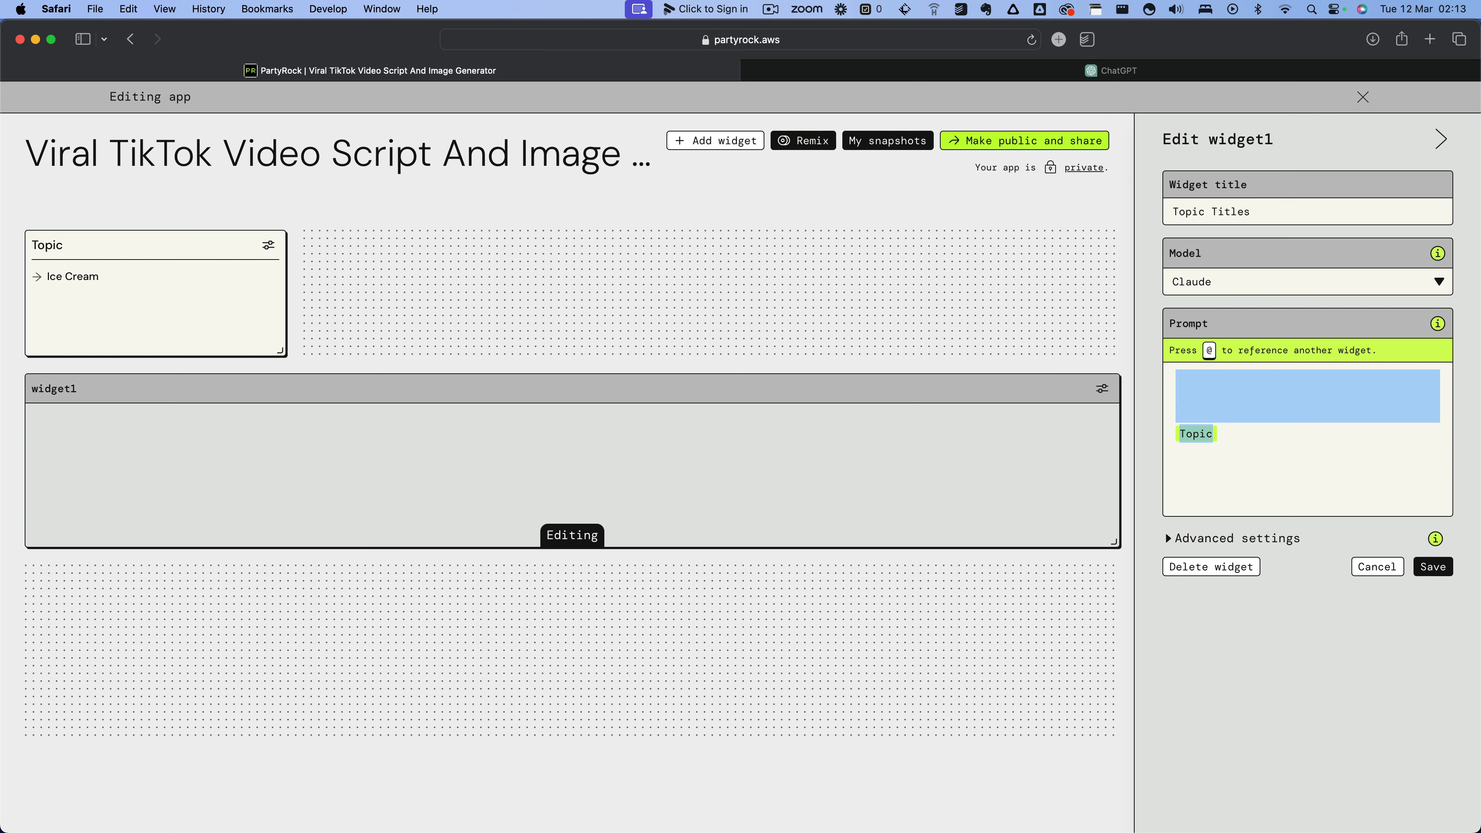
{"action": "key", "text": "BackSpace"}
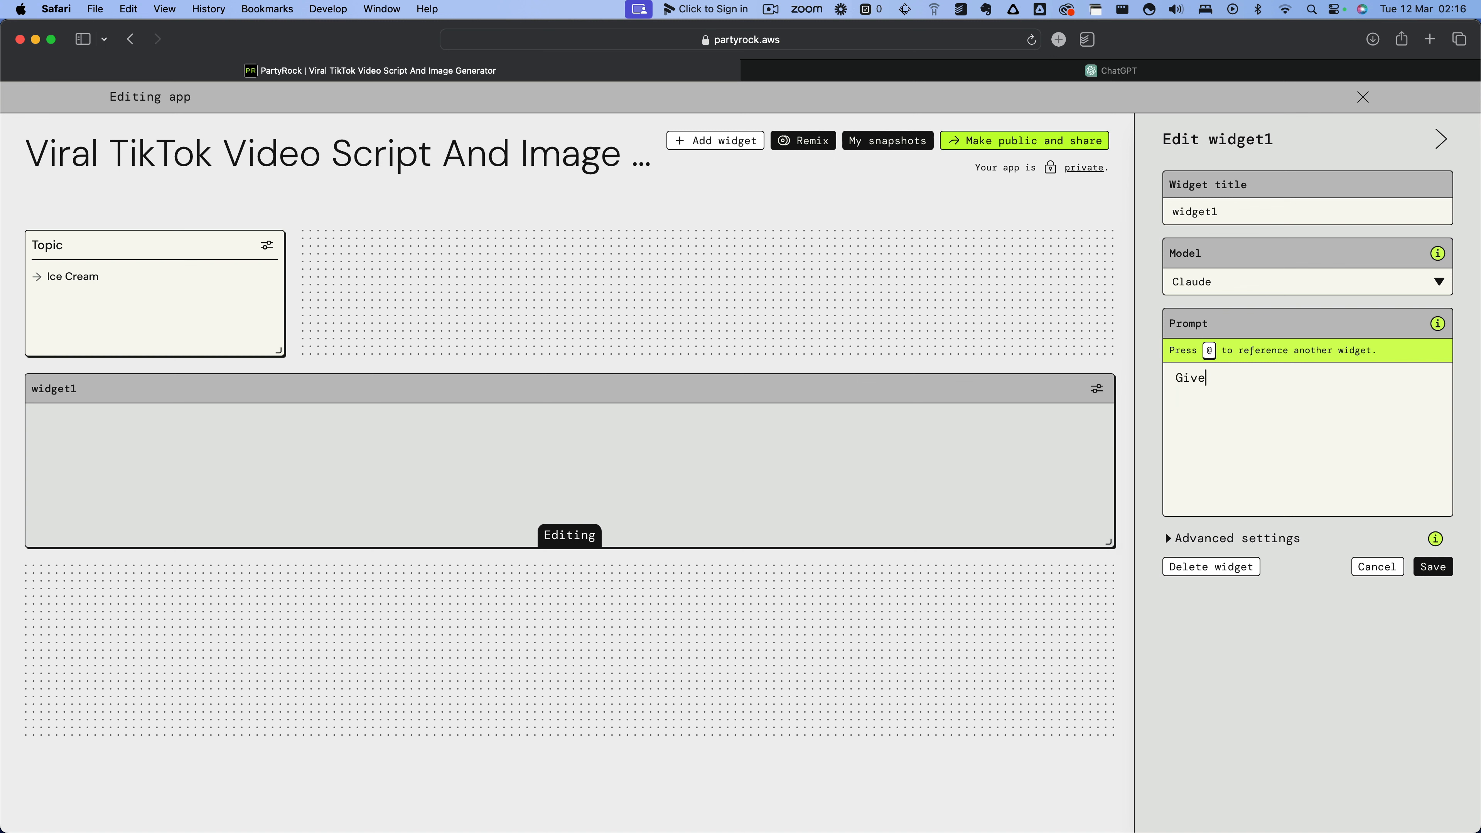
- Begin the widget's prompt with "Given the topic" followed by a reference to the Topic widget
{"action": "type", "text": "n the topic"}
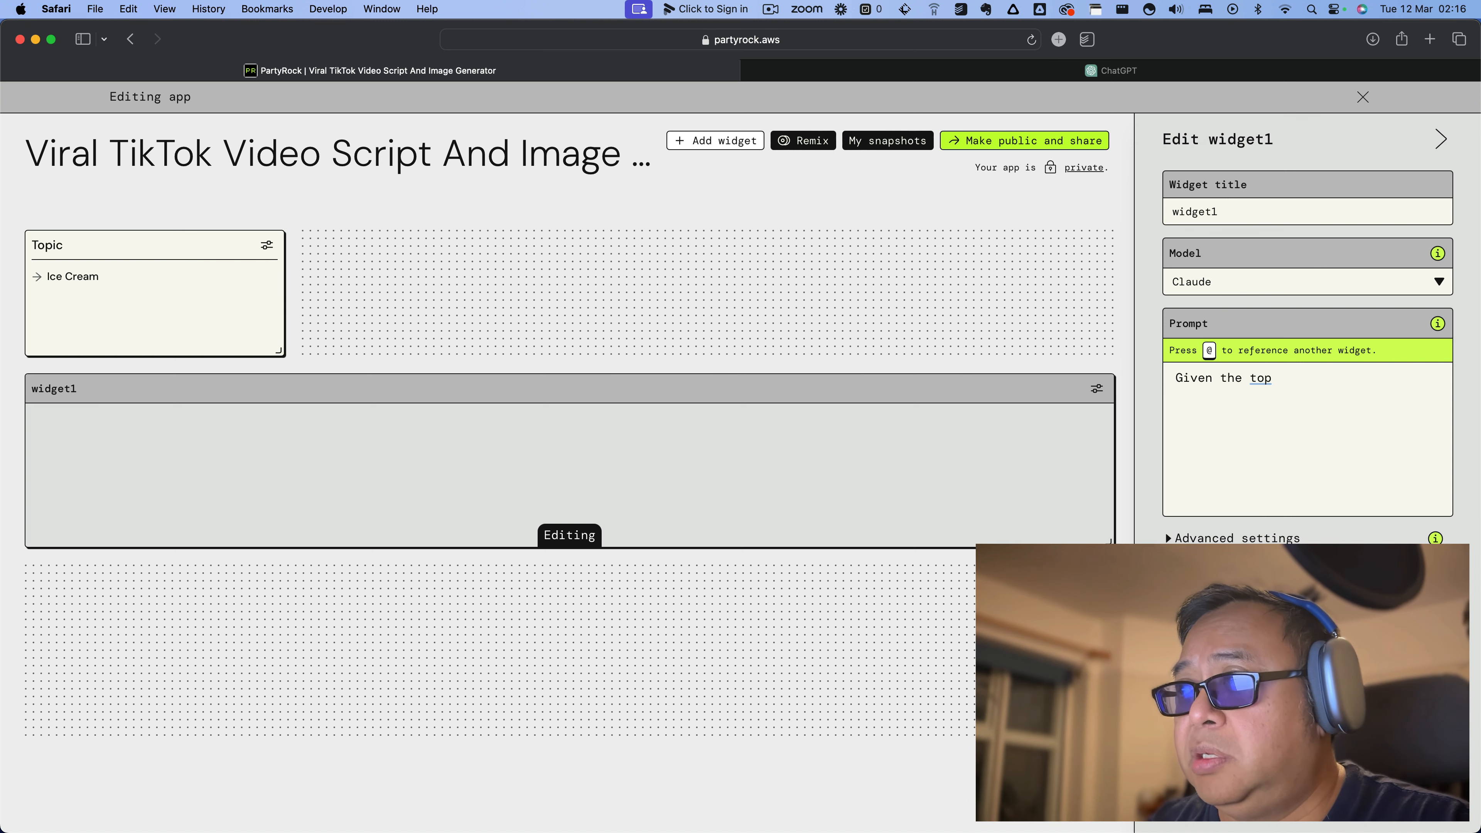
{"action": "key", "text": "BackSpace"}
{"action": "key", "text": "BackSpace"}
{"action": "key", "text": "BackSpace"}
{"action": "type", "text": "pi"}
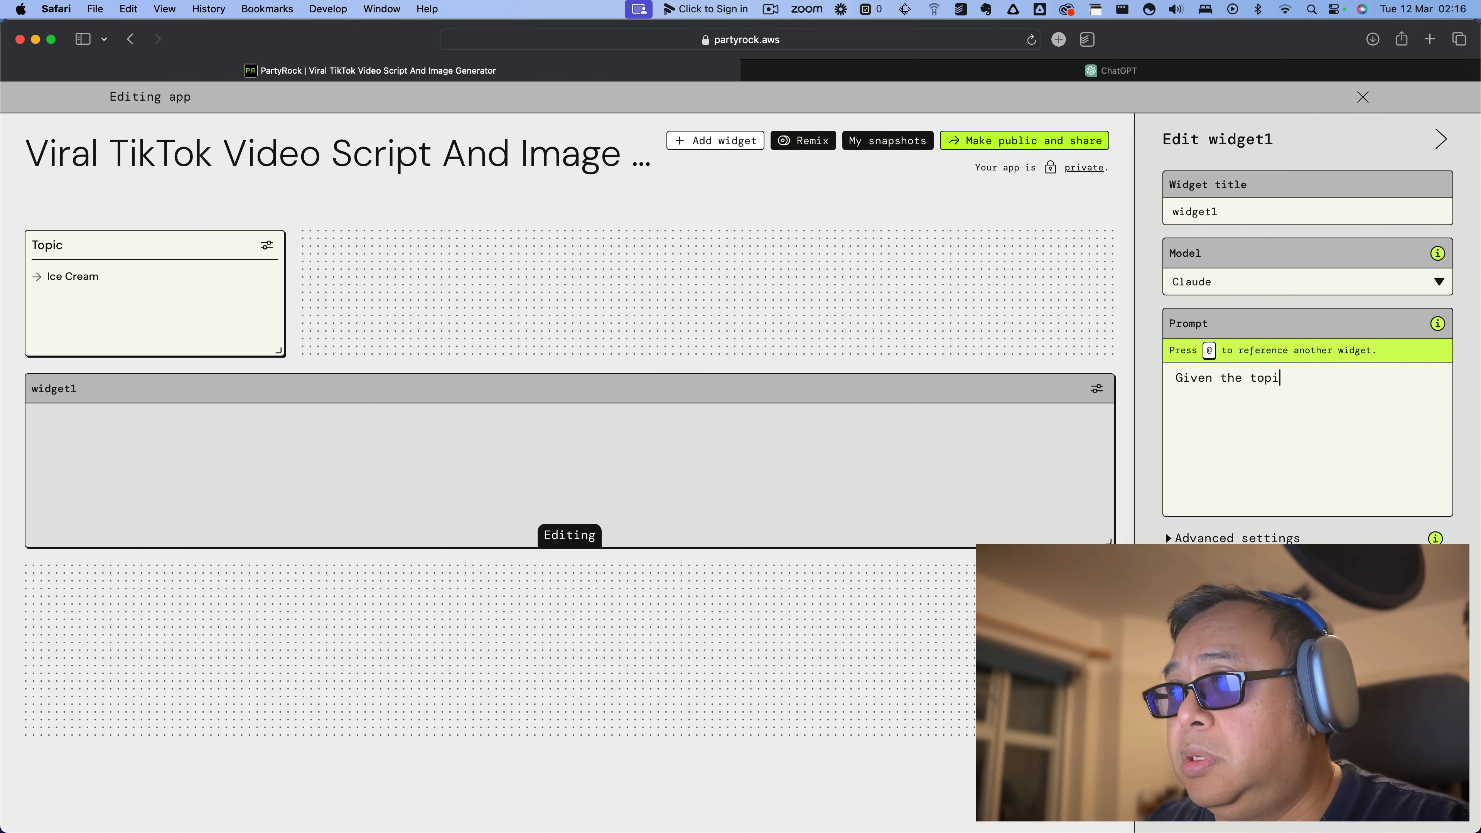
{"action": "type", "text": "c @"}
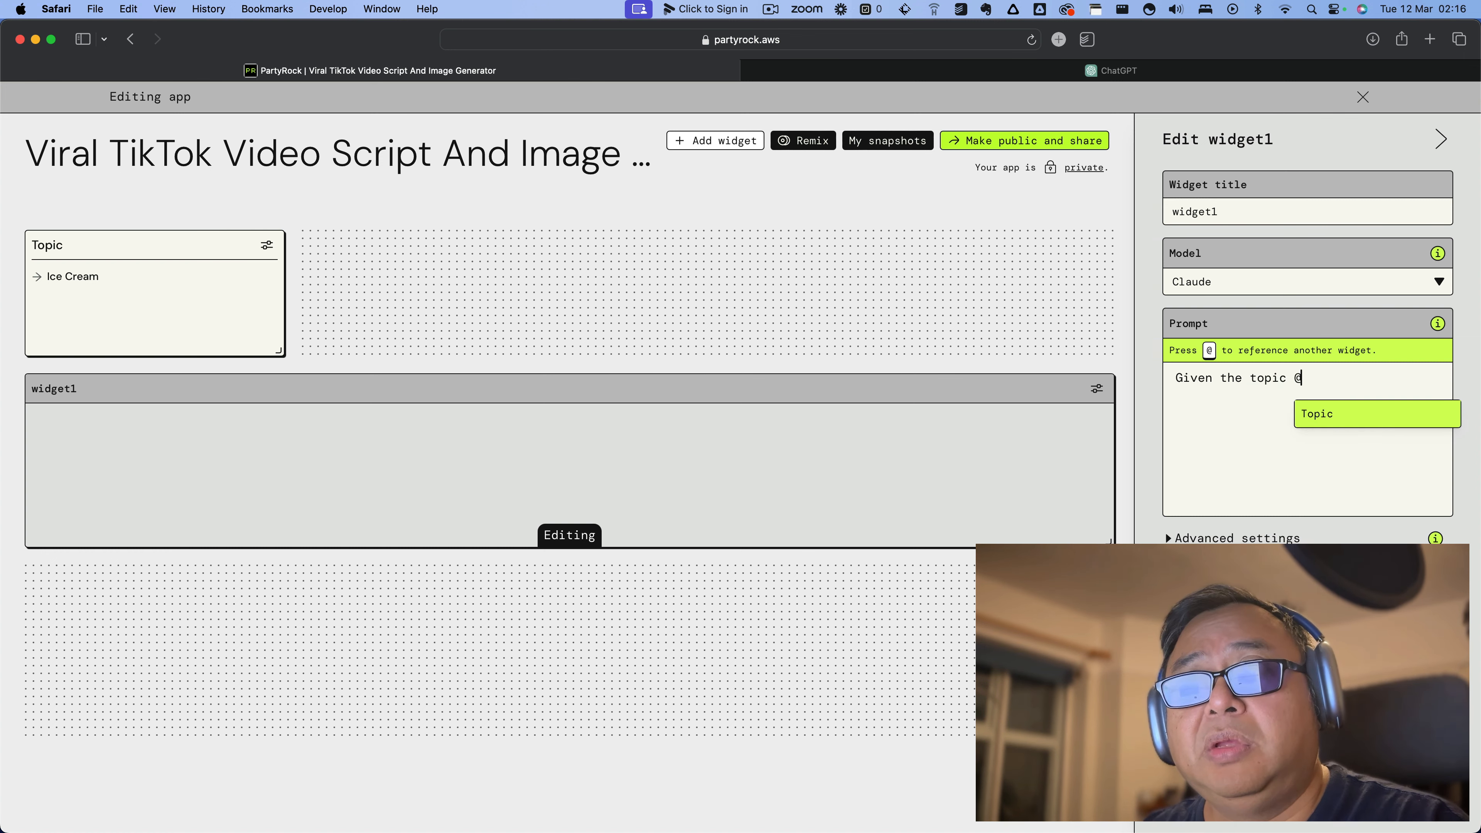
{"action": "type", "text": "topic"}
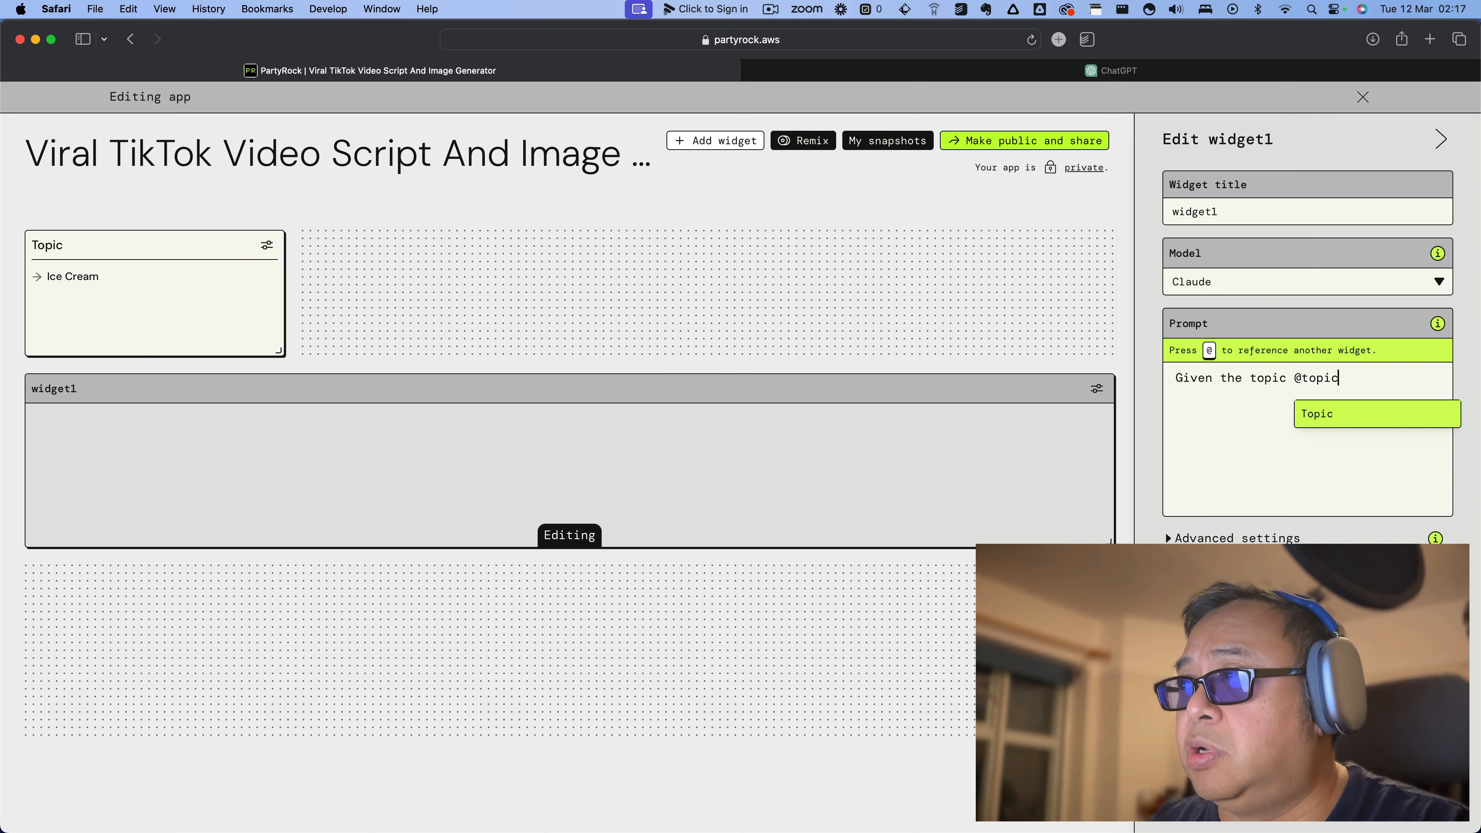
{"action": "left_click", "coordinate": [1331, 419]}
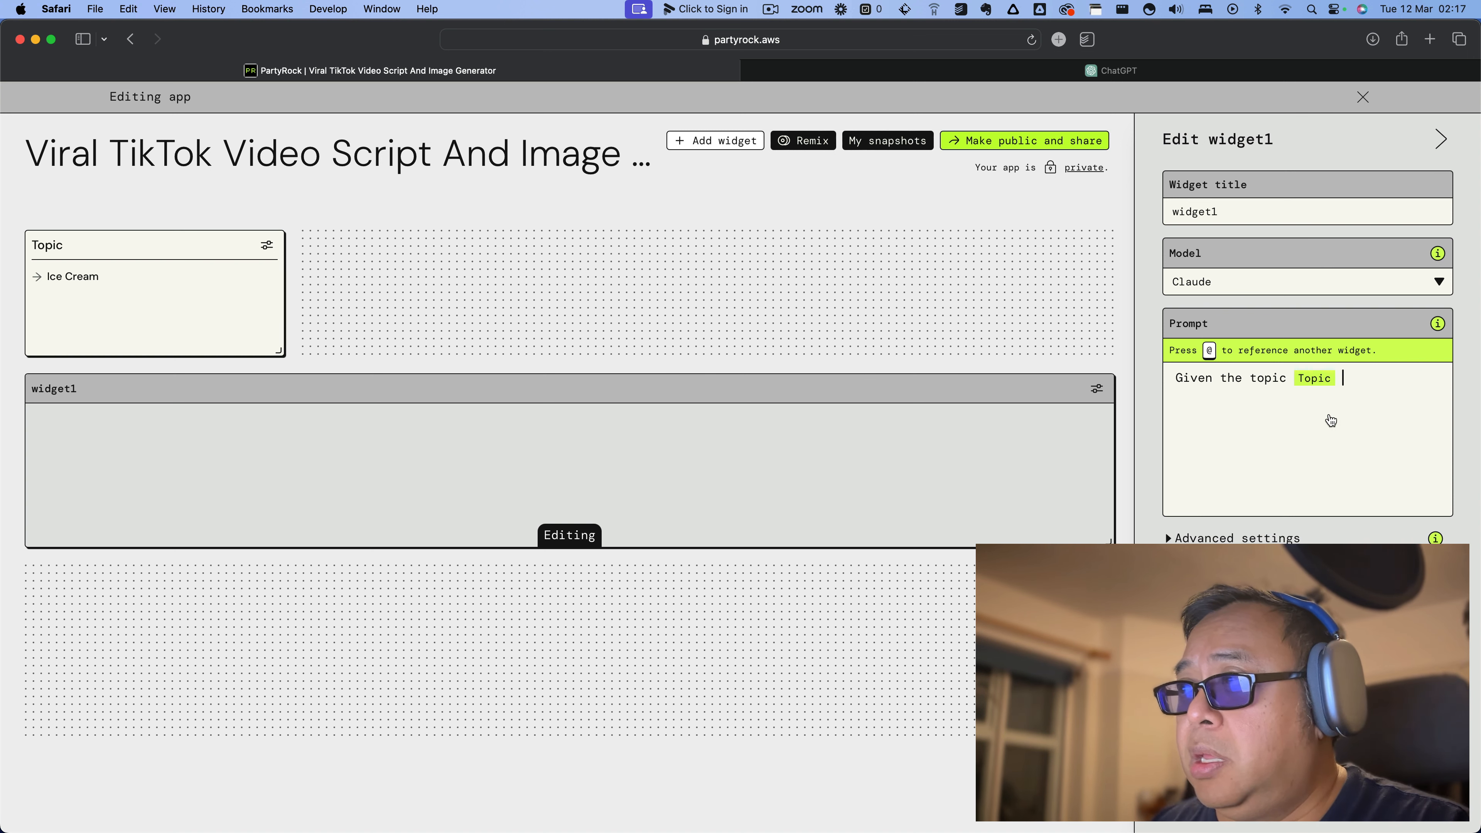
- Continue the prompt after the Topic reference with "generate a list of 3 possible"
{"action": "type", "text": "gene"}
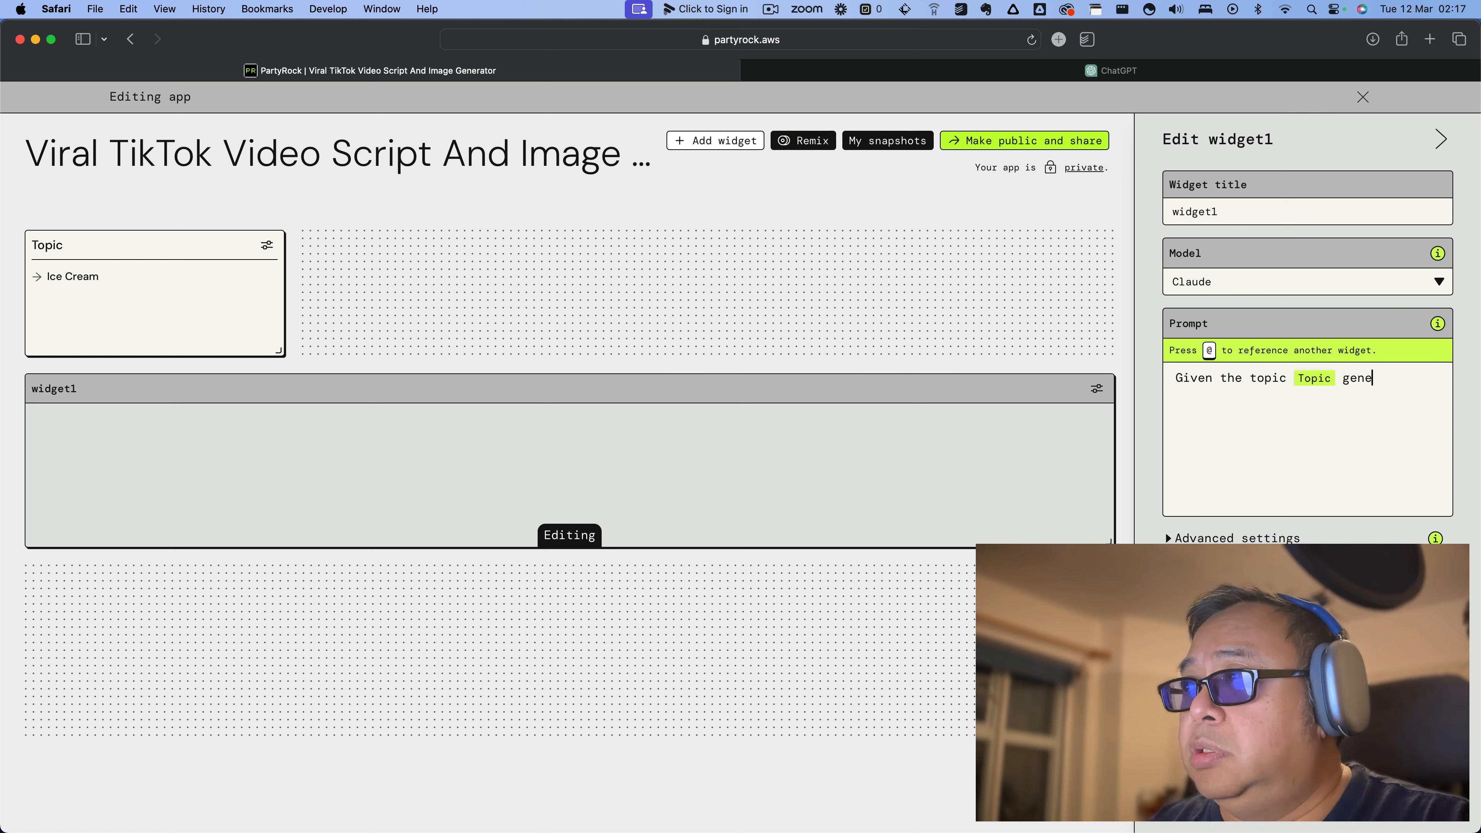
{"action": "type", "text": "rate a loist o"}
{"action": "key", "text": "BackSpace"}
{"action": "key", "text": "BackSpace"}
{"action": "key", "text": "BackSpace"}
{"action": "key", "text": "BackSpace"}
{"action": "key", "text": "BackSpace"}
{"action": "key", "text": "BackSpace"}
{"action": "key", "text": "BackSpace"}
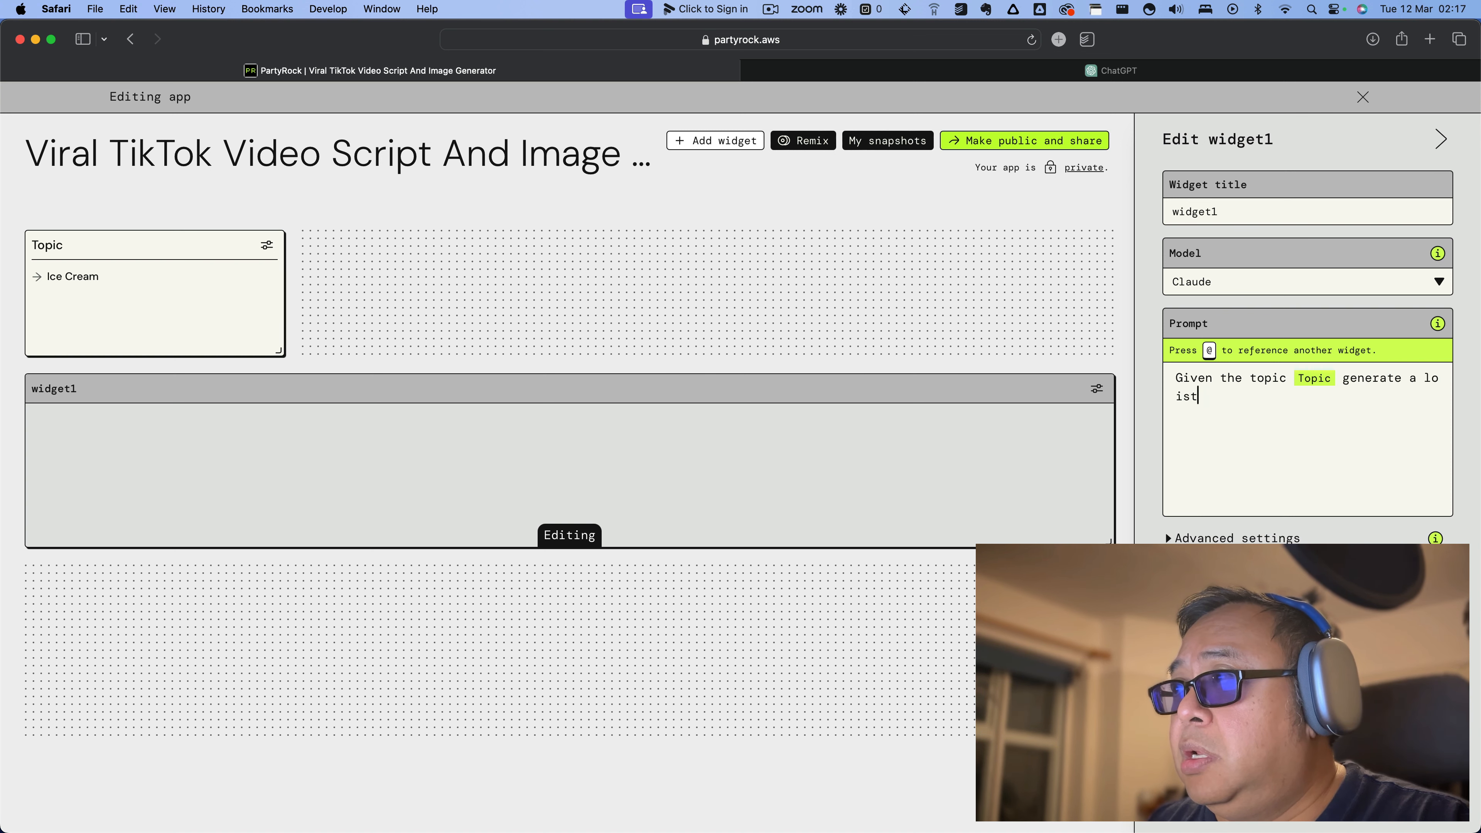
{"action": "type", "text": "list"}
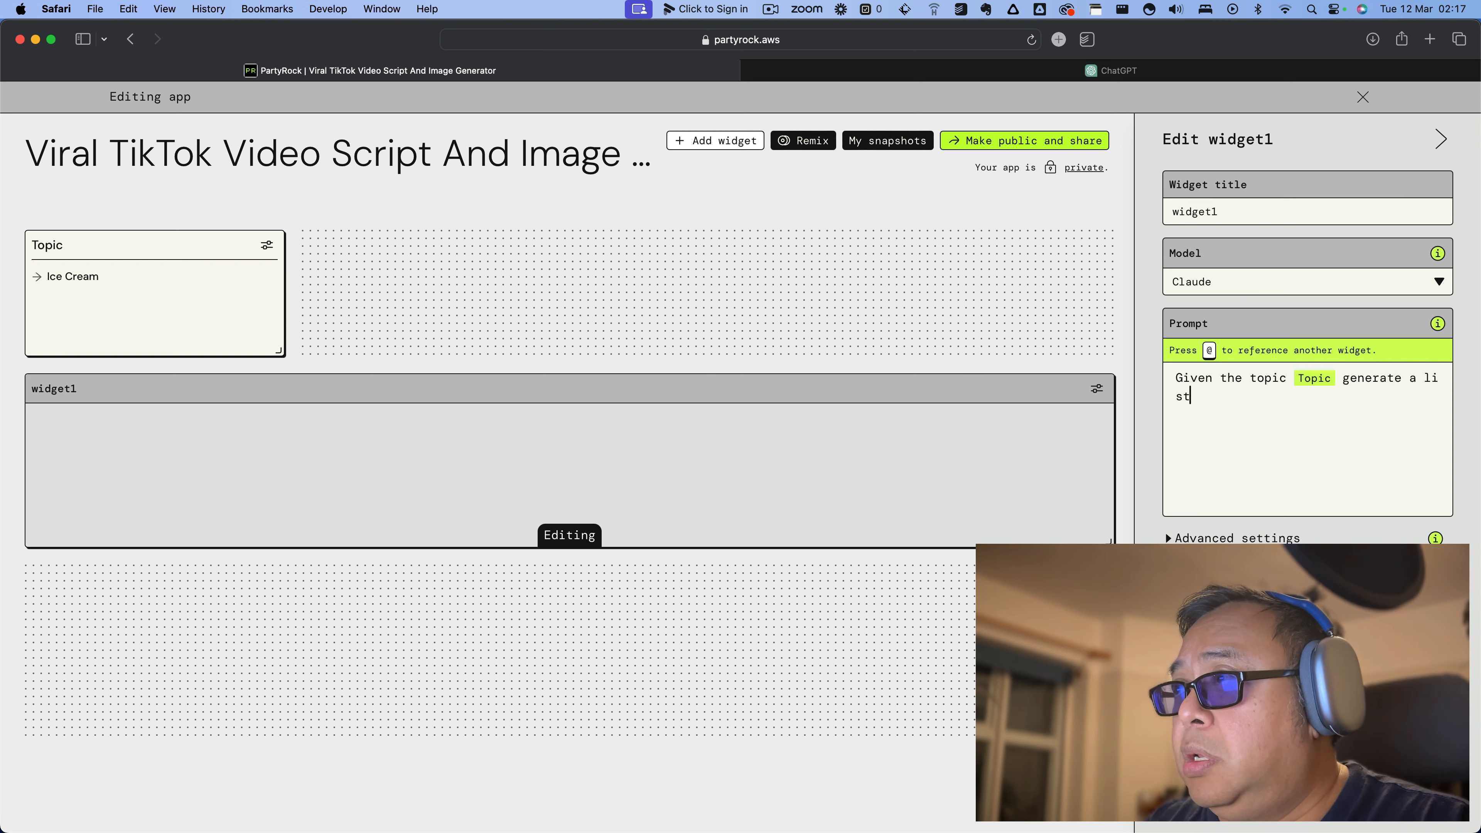
{"action": "type", "text": " of 3 vir"}
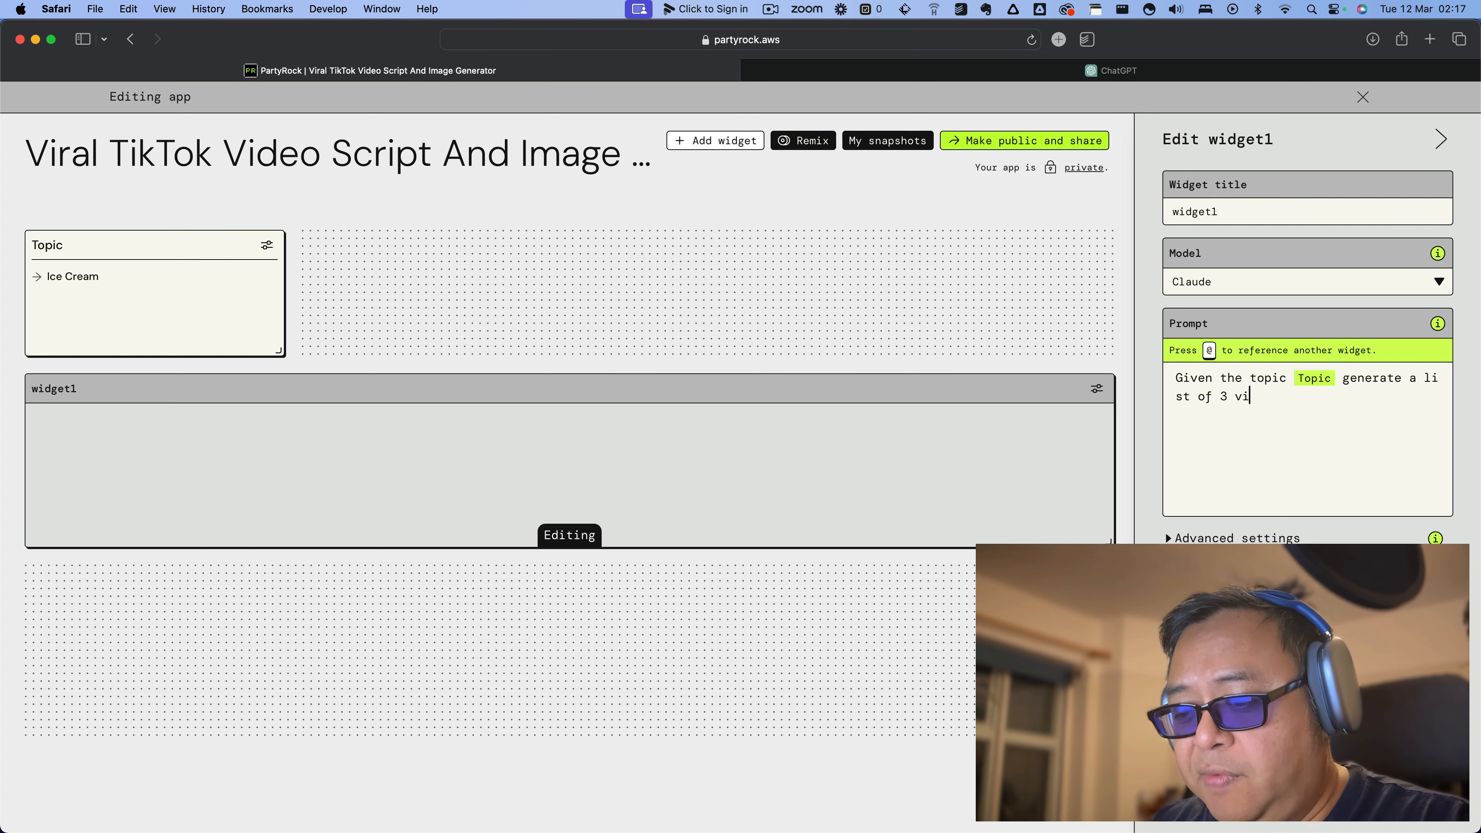
{"action": "key", "text": "BackSpace"}
{"action": "key", "text": "BackSpace"}
{"action": "key", "text": "BackSpace"}
{"action": "type", "text": "p"}
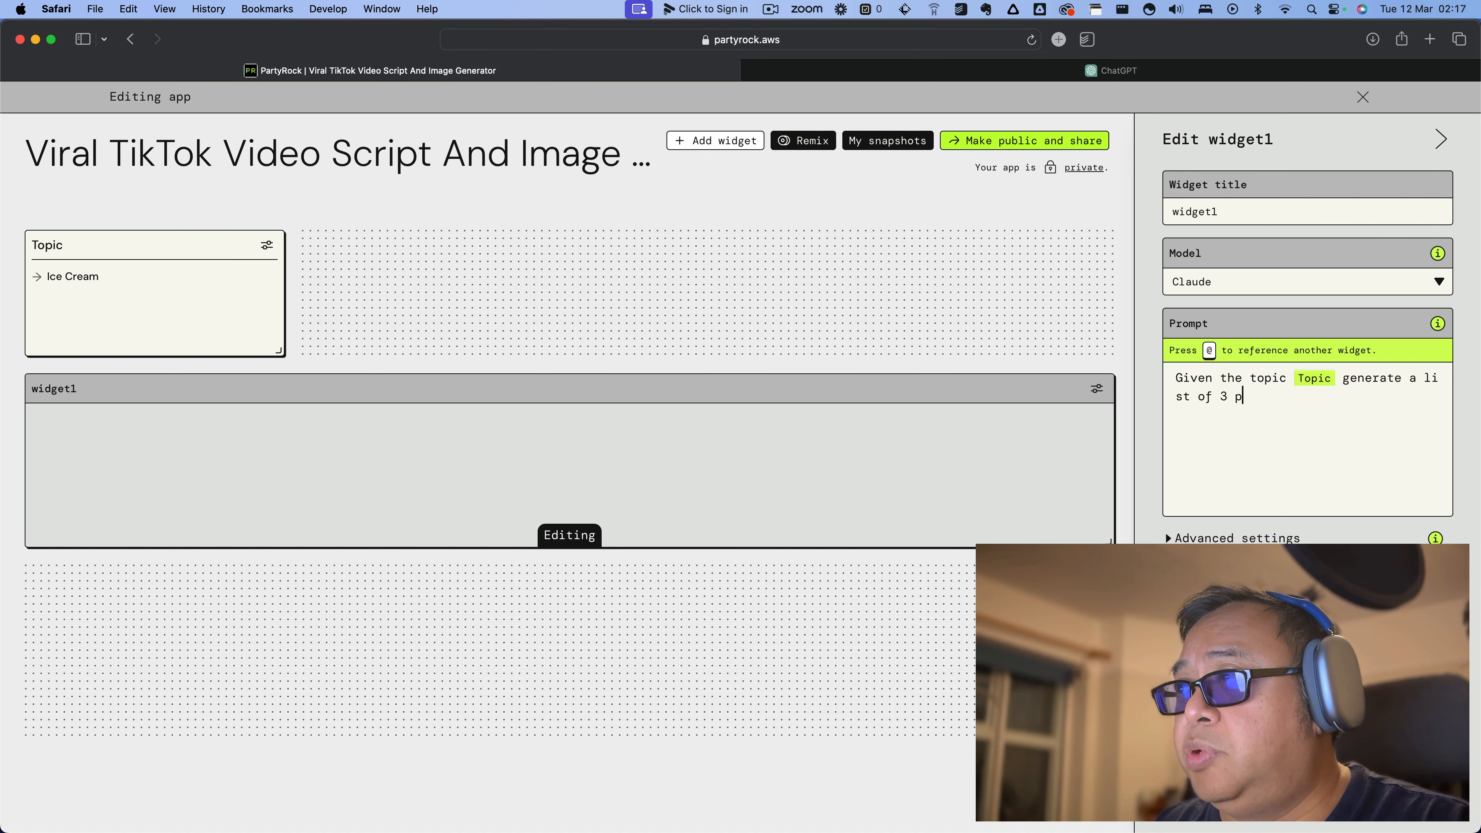
{"action": "type", "text": "ossible "}
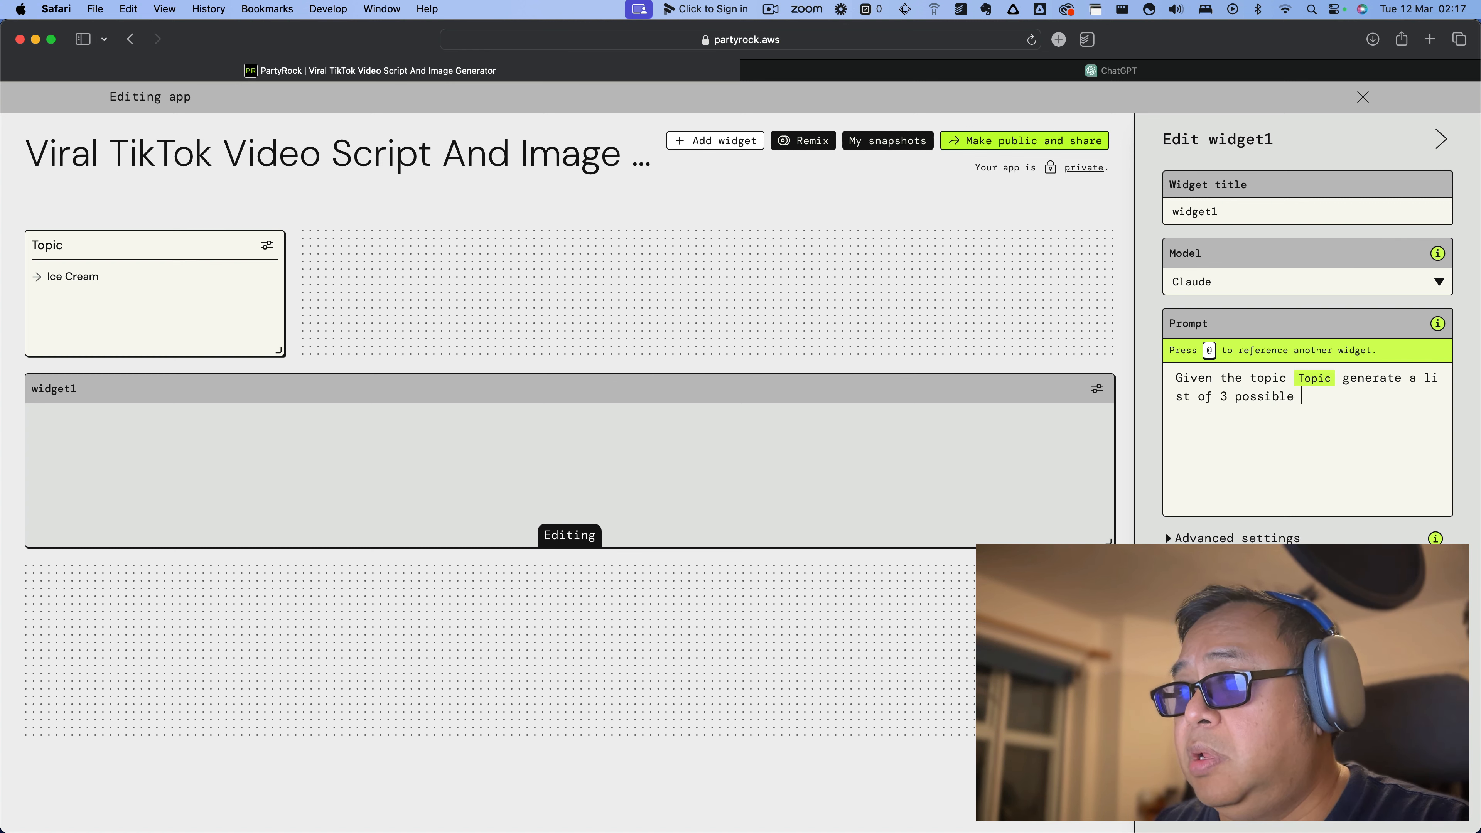
- Finish the prompt with "viral AI TikTok video titles" and save the text generation widget
{"action": "type", "text": "viral AI tit"}
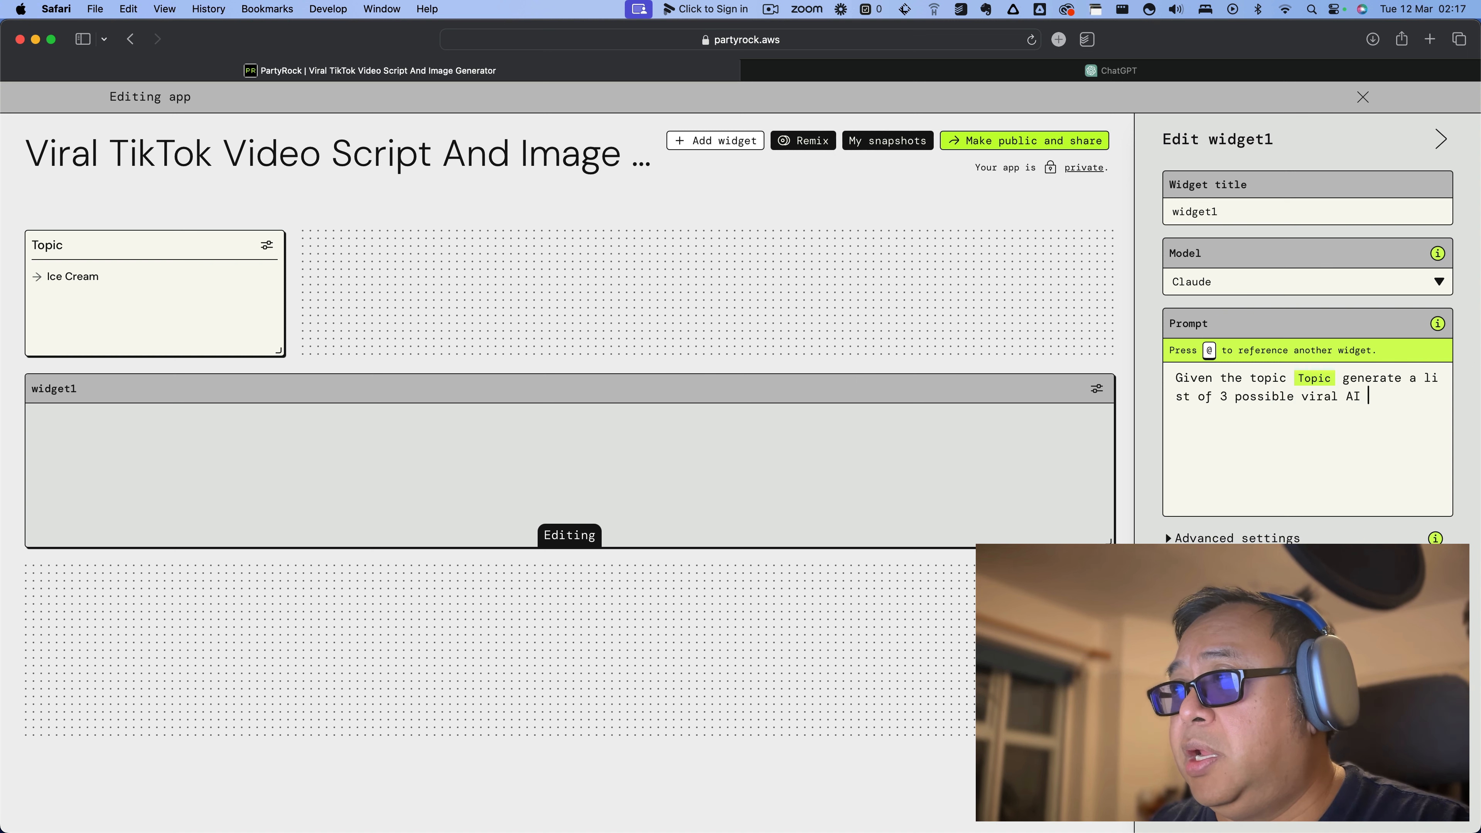
{"action": "key", "text": "BackSpace"}
{"action": "key", "text": "BackSpace"}
{"action": "key", "text": "BackSpace"}
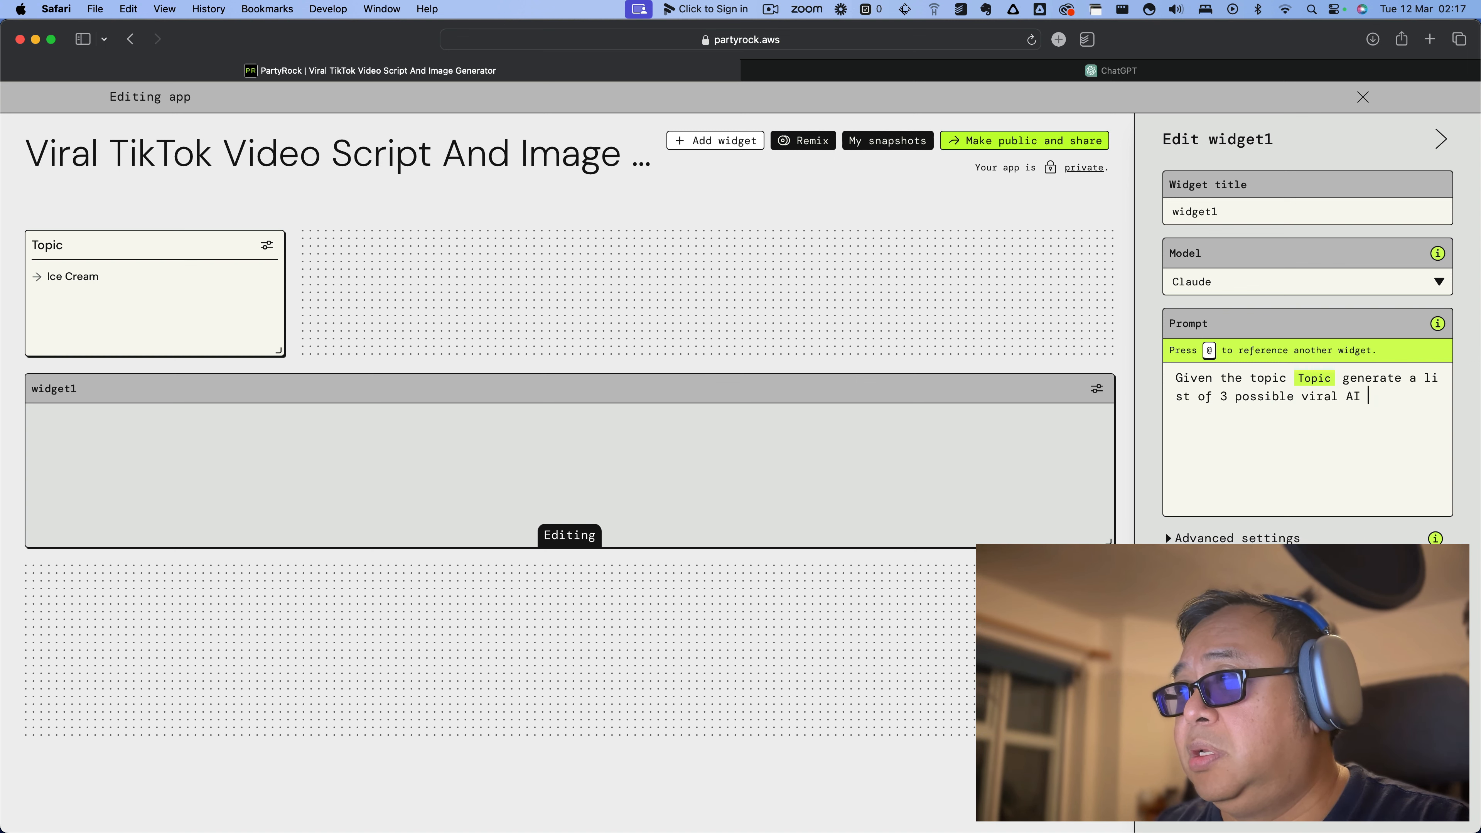
{"action": "type", "text": "TikTok Vid"}
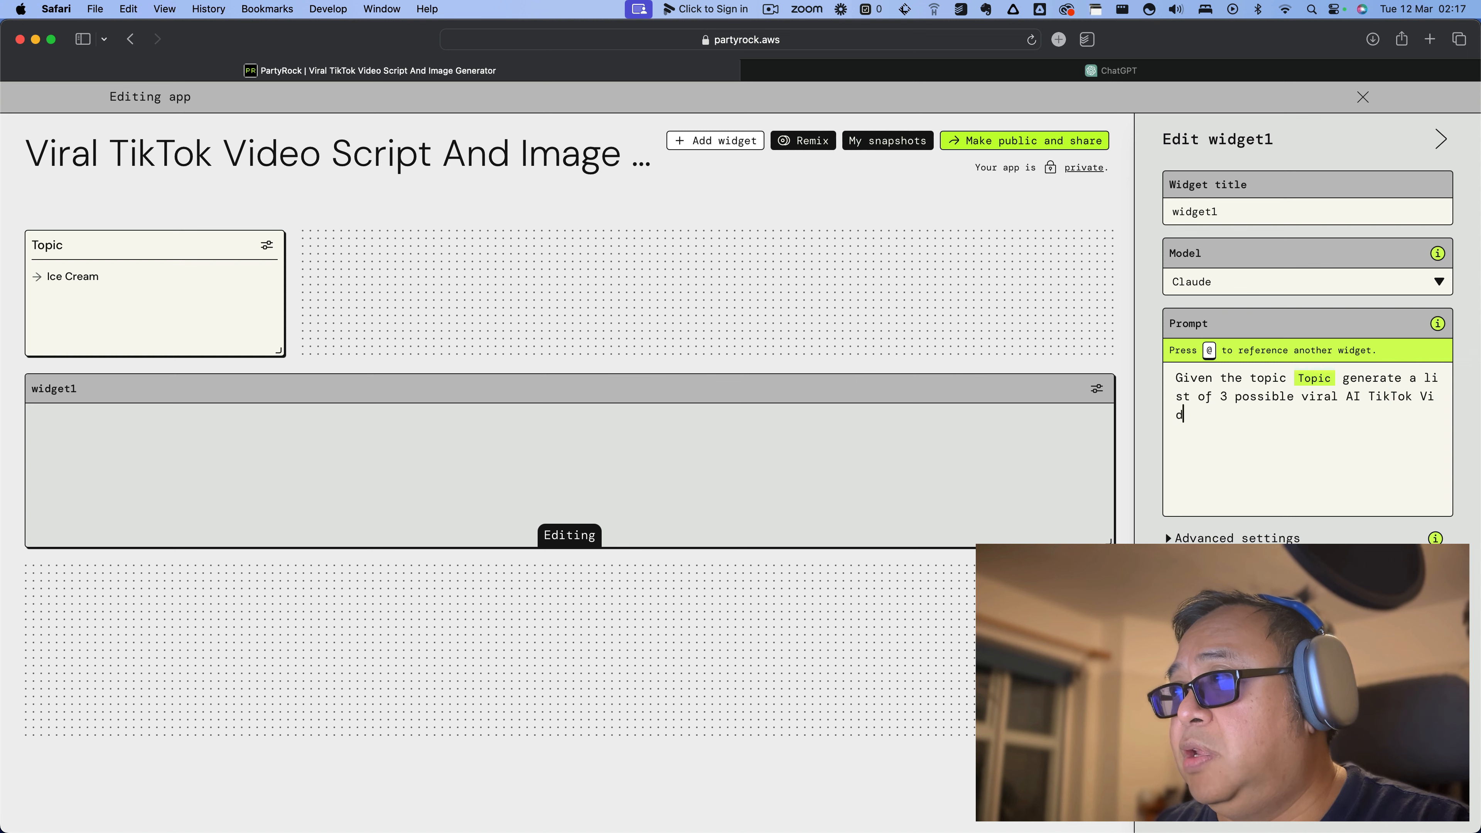
{"action": "key", "text": "BackSpace"}
{"action": "key", "text": "BackSpace"}
{"action": "type", "text": "video tit"}
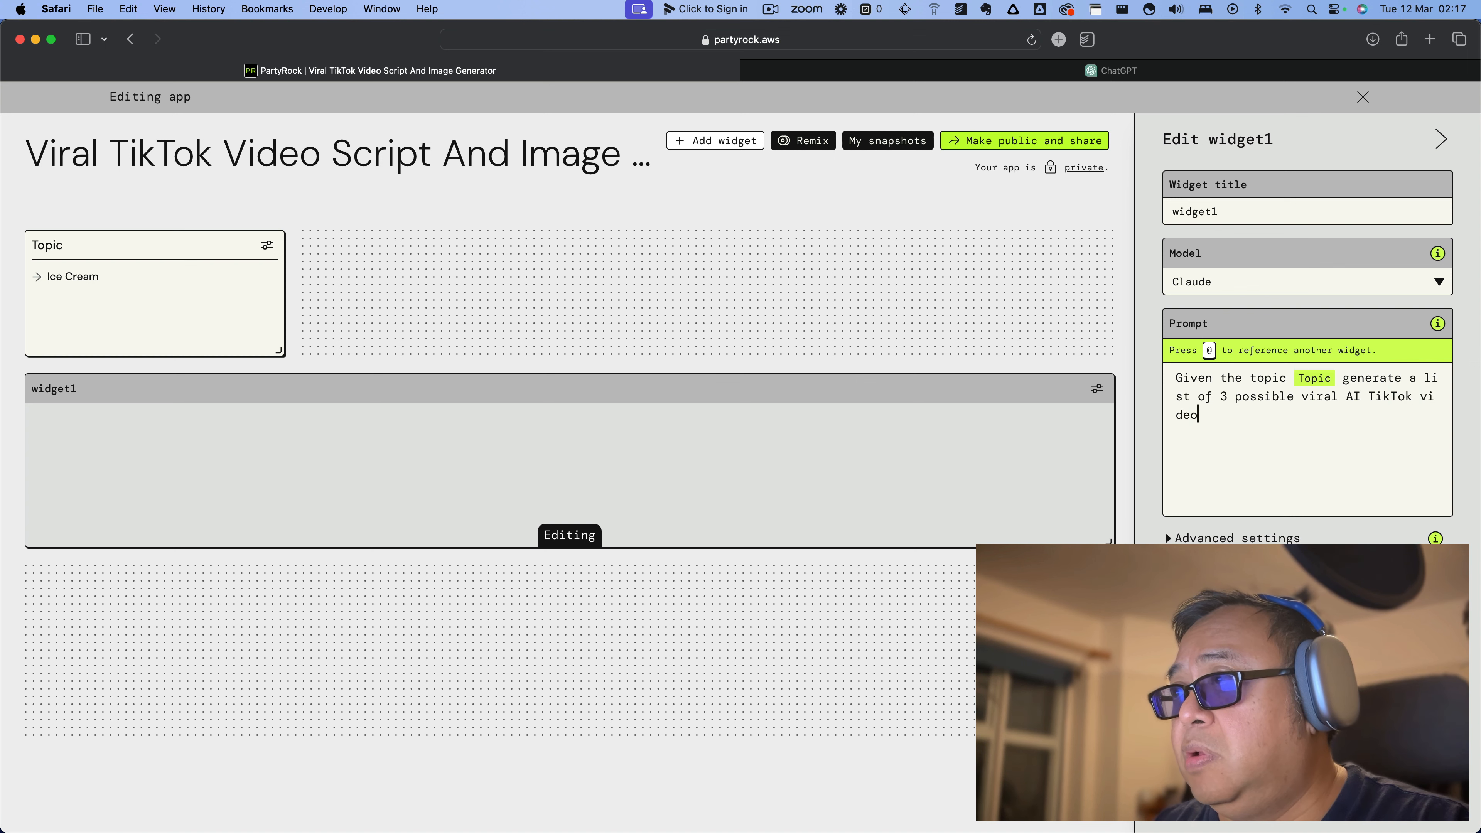
{"action": "key", "text": "BackSpace"}
{"action": "key", "text": "BackSpace"}
{"action": "type", "text": "itles"}
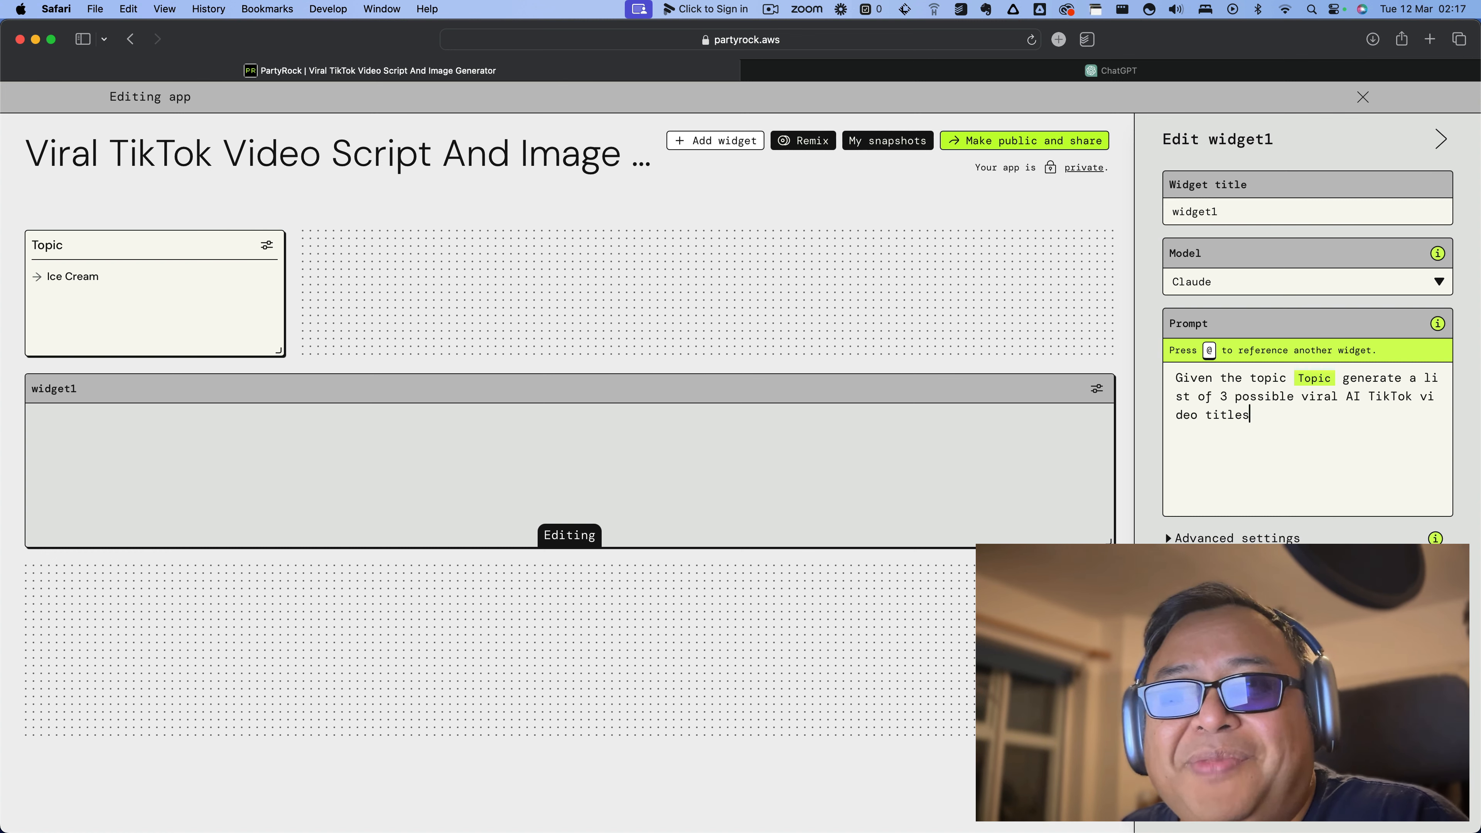
{"action": "left_click", "coordinate": [1422, 590]}
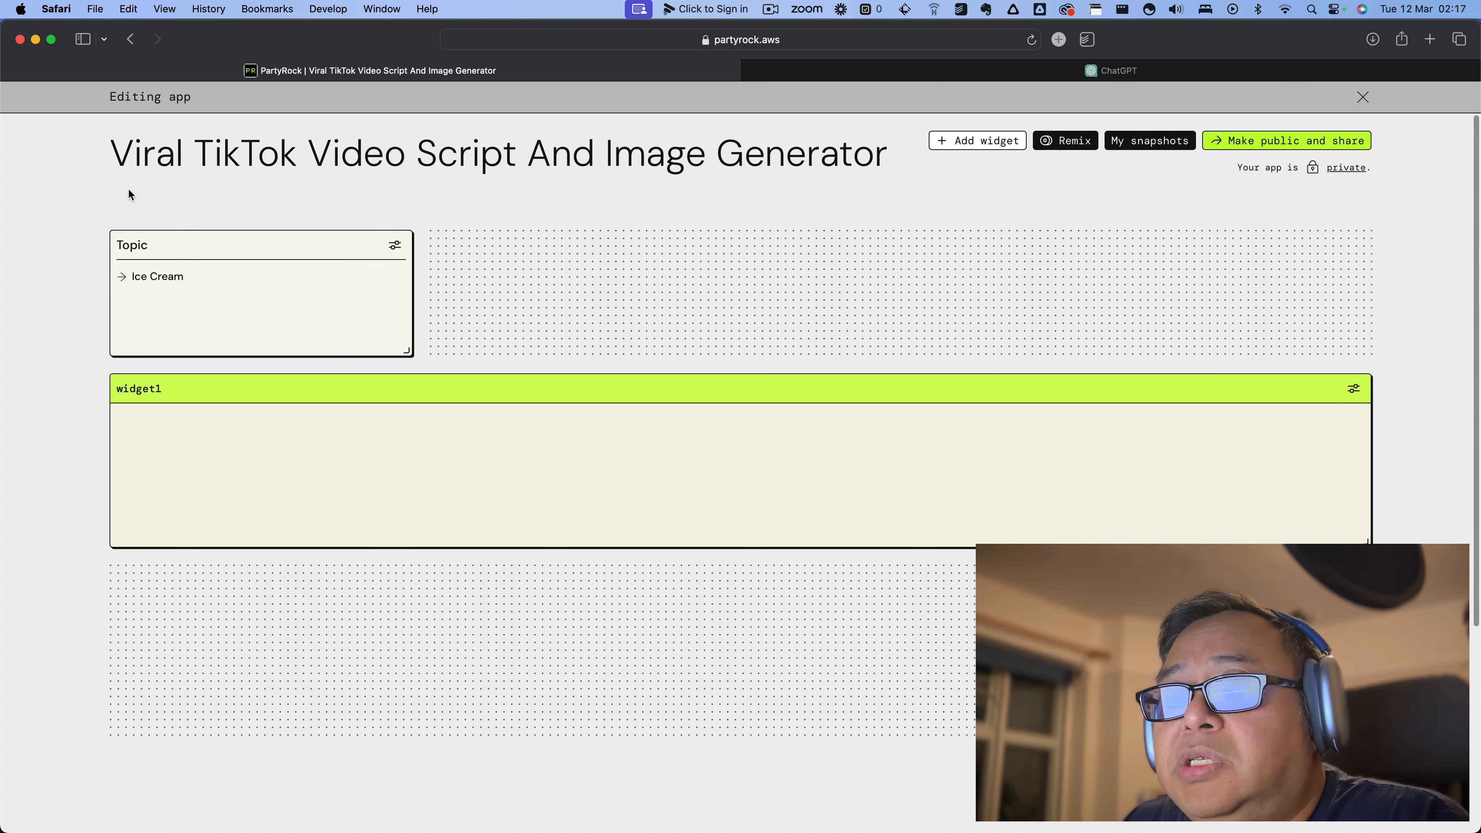
- Generate video titles with Ice Cream as the Topic and read through the list produced by widget1
{"action": "left_click", "coordinate": [206, 278]}
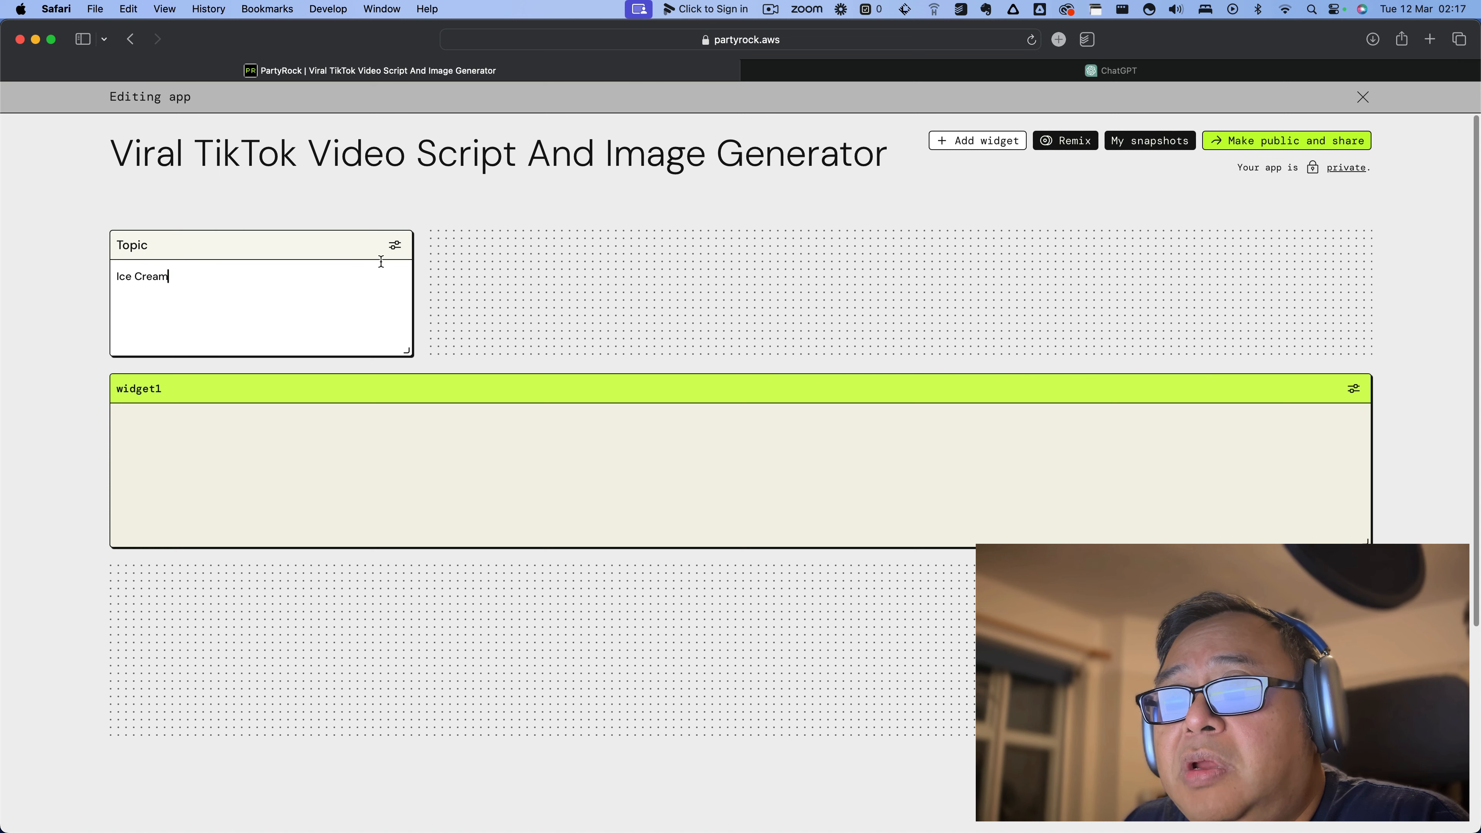
{"action": "left_click", "coordinate": [395, 246]}
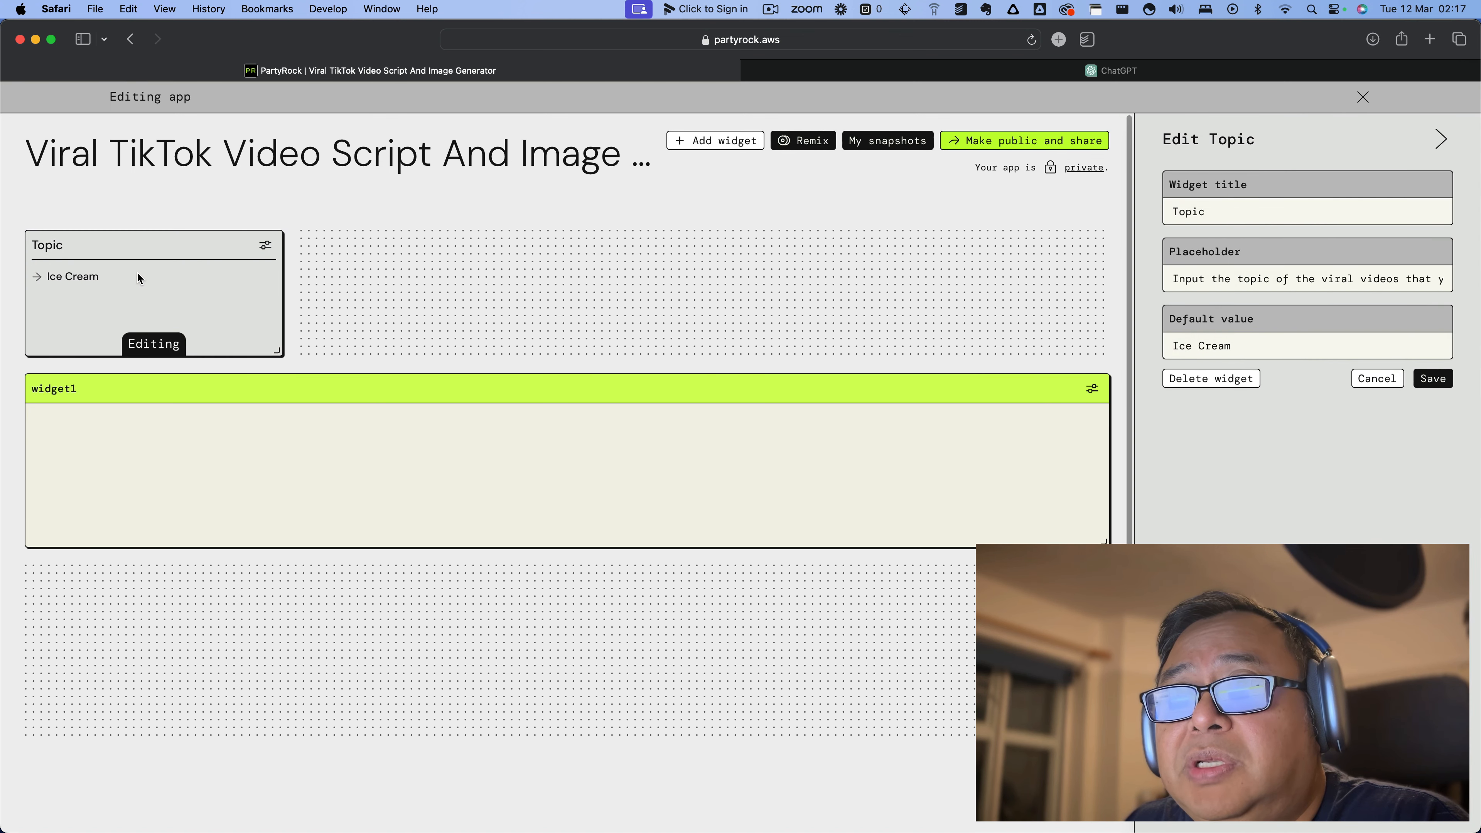
{"action": "left_click", "coordinate": [697, 257]}
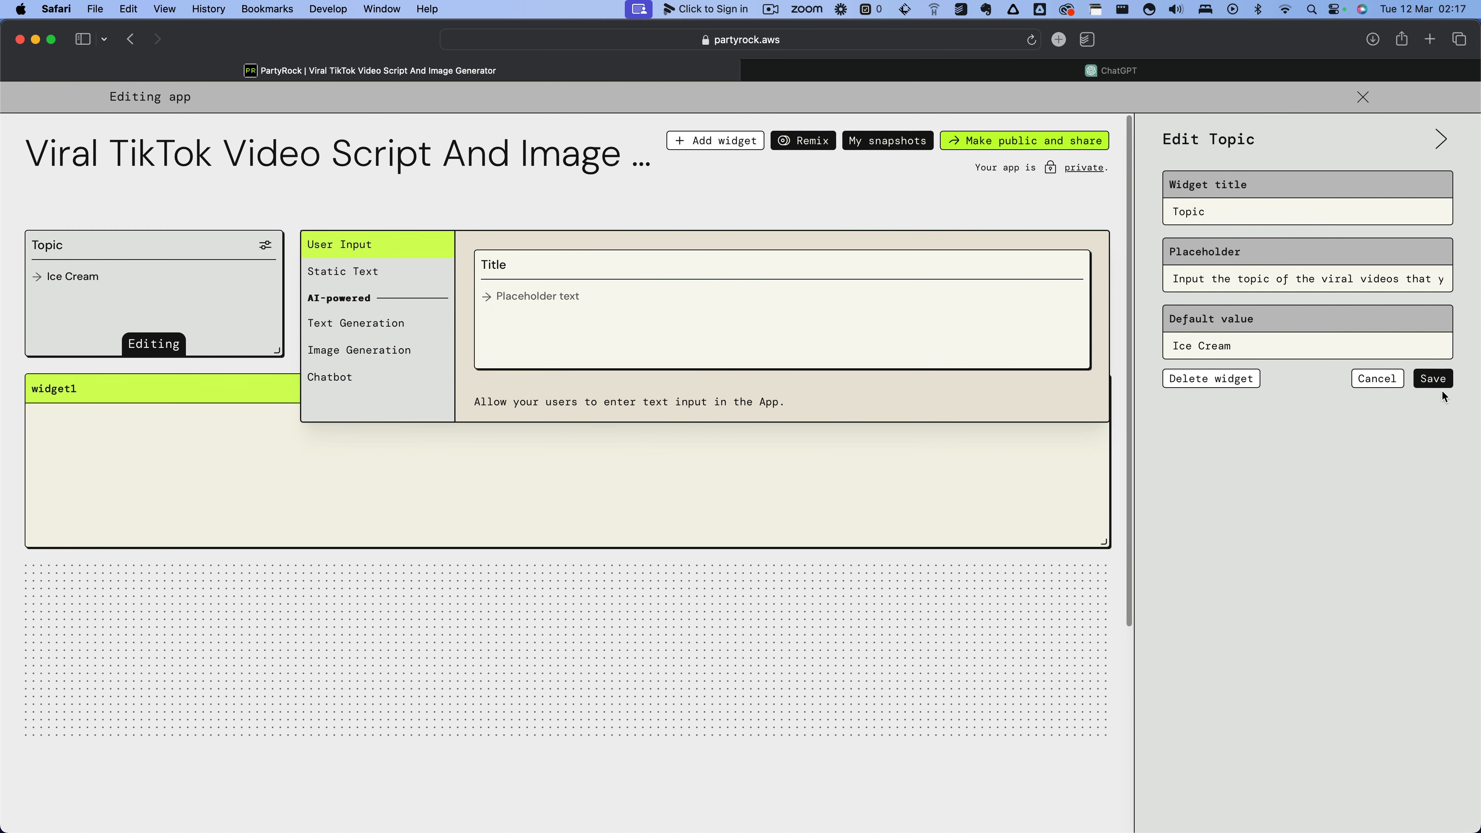
{"action": "left_click", "coordinate": [1440, 384]}
{"action": "double_click", "coordinate": [227, 291]}
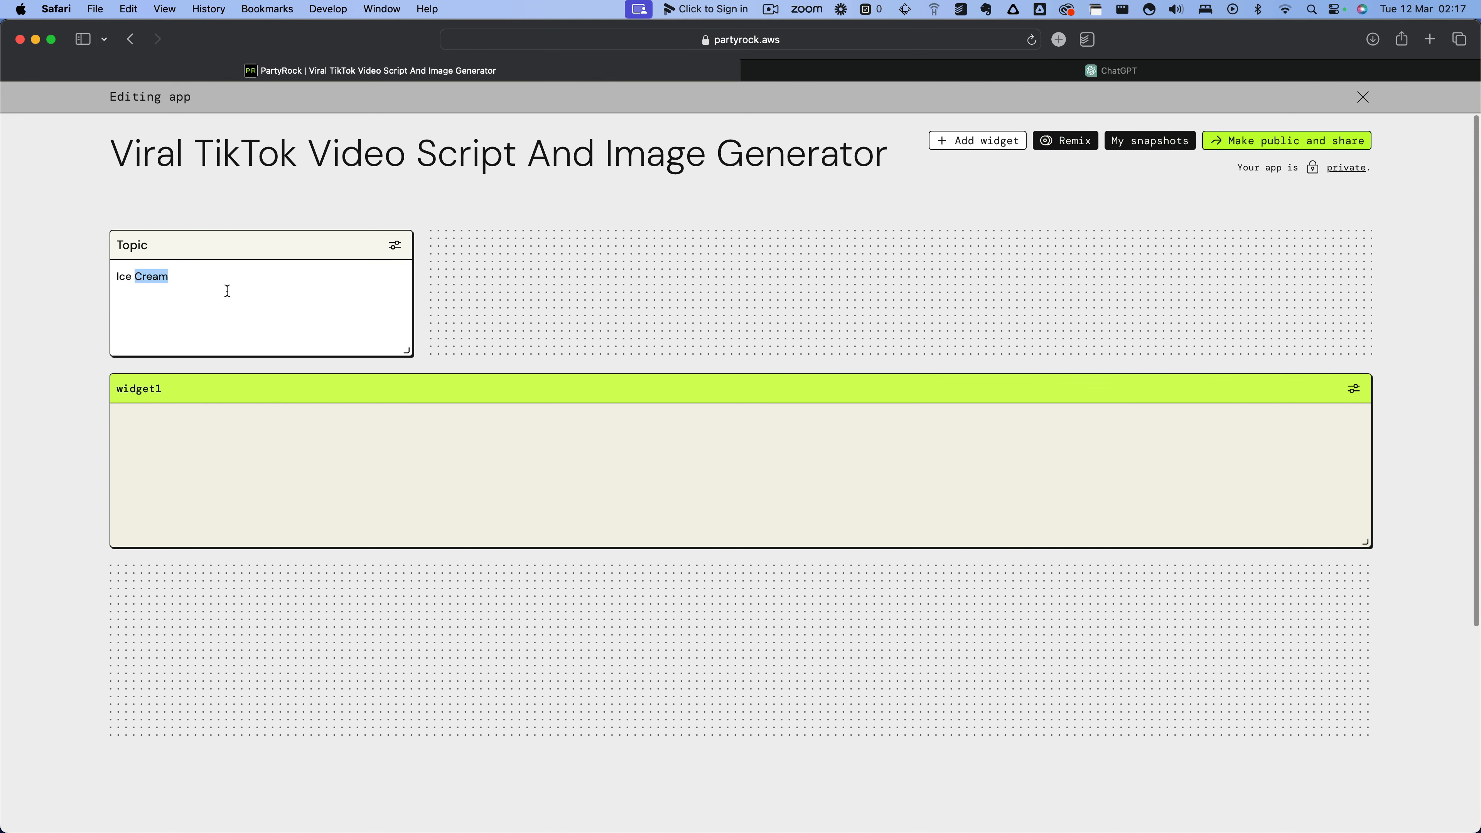
{"action": "key", "text": "Right"}
{"action": "type", "text": "eam"}
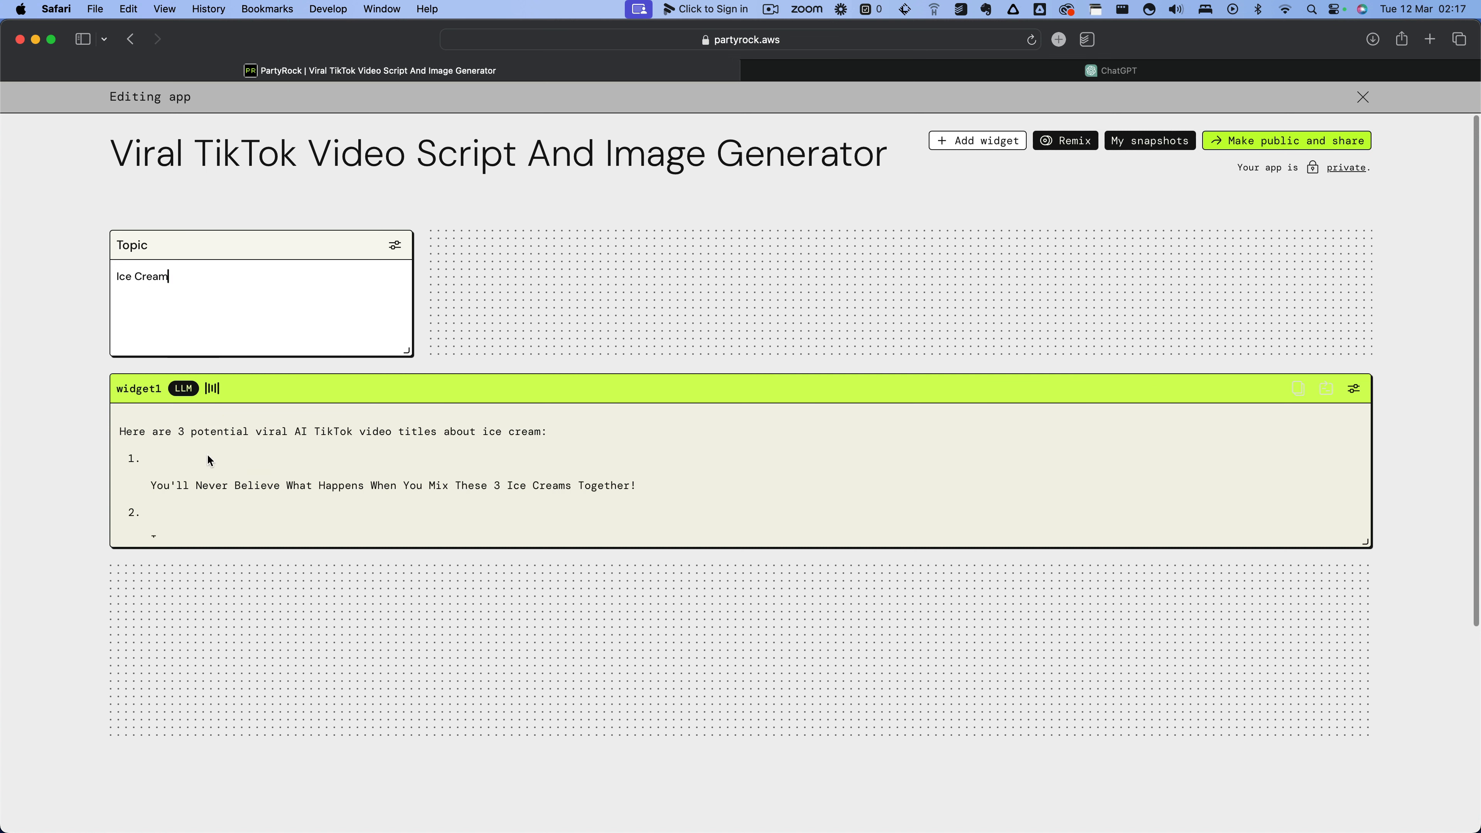
{"action": "scroll", "coordinate": [340, 512], "scroll_direction": "down", "scroll_amount": 3}
{"action": "scroll", "coordinate": [340, 502], "scroll_direction": "up", "scroll_amount": 4}
{"action": "scroll", "coordinate": [273, 487], "scroll_direction": "down", "scroll_amount": 3}
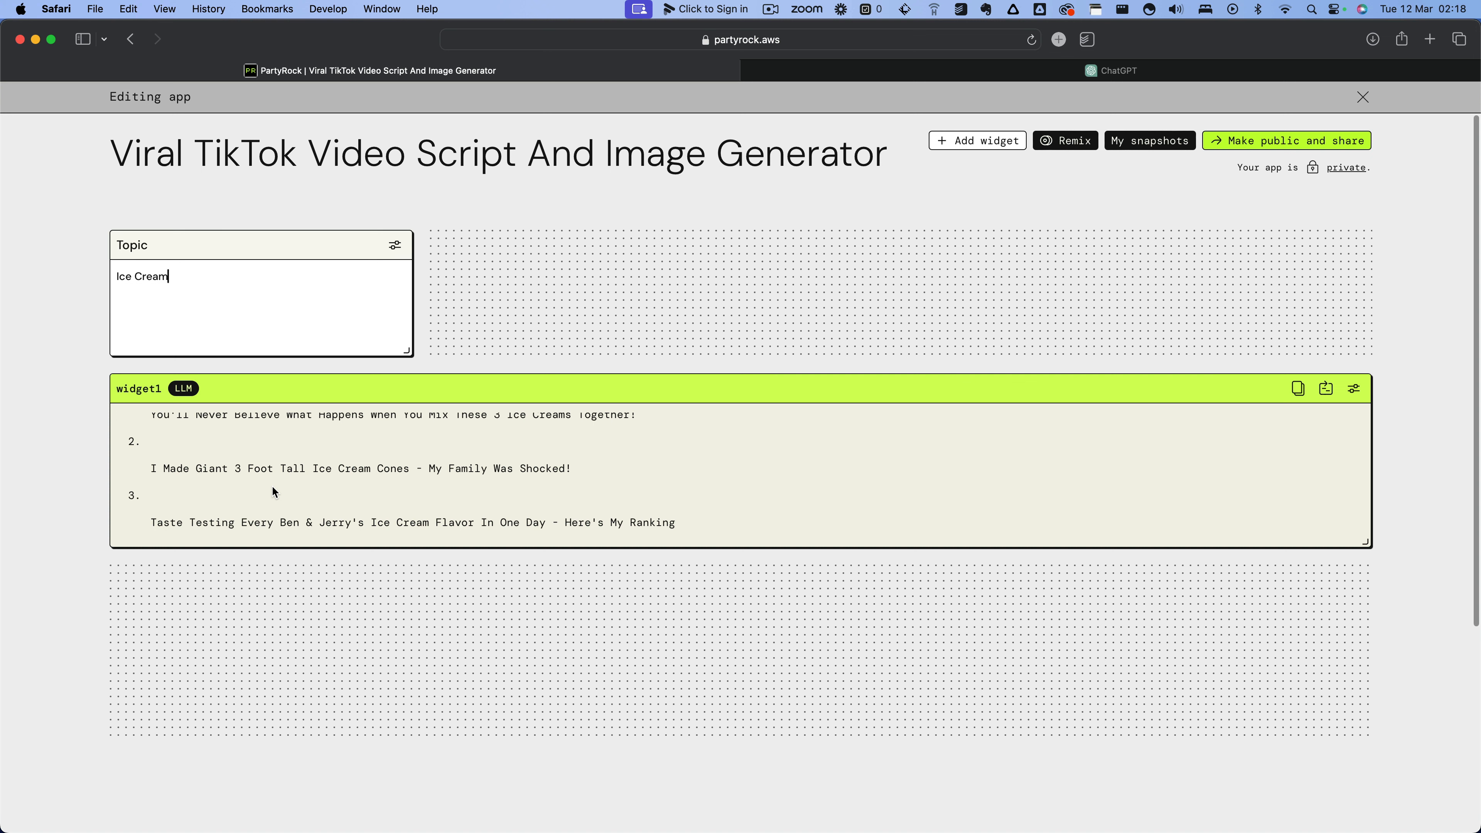
- Set the number of possible titles in the widget1 prompt to 10, save it, and review the generated list
{"action": "left_click", "coordinate": [1353, 389]}
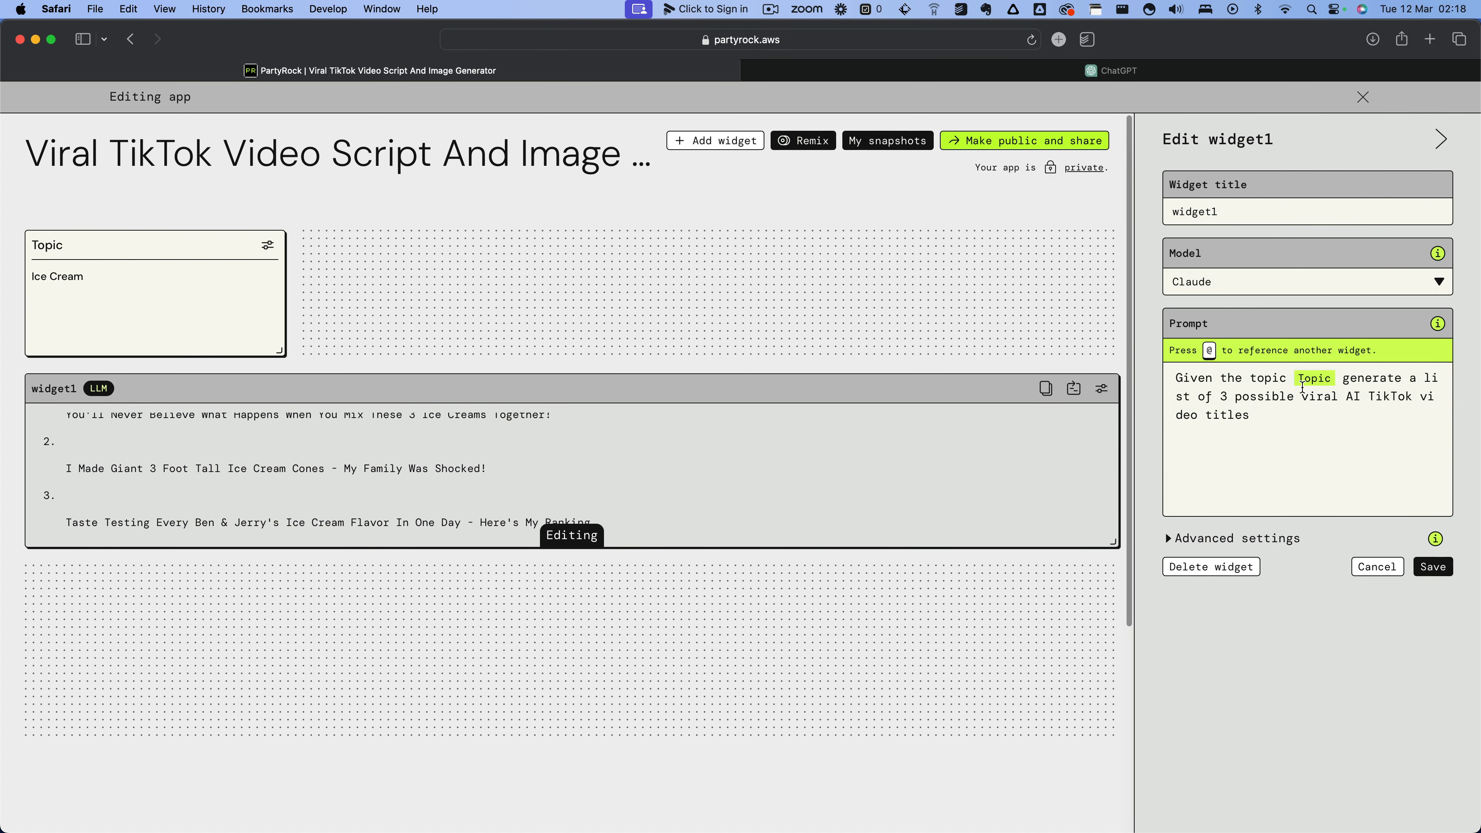
{"action": "double_click", "coordinate": [1223, 395]}
{"action": "type", "text": "10"}
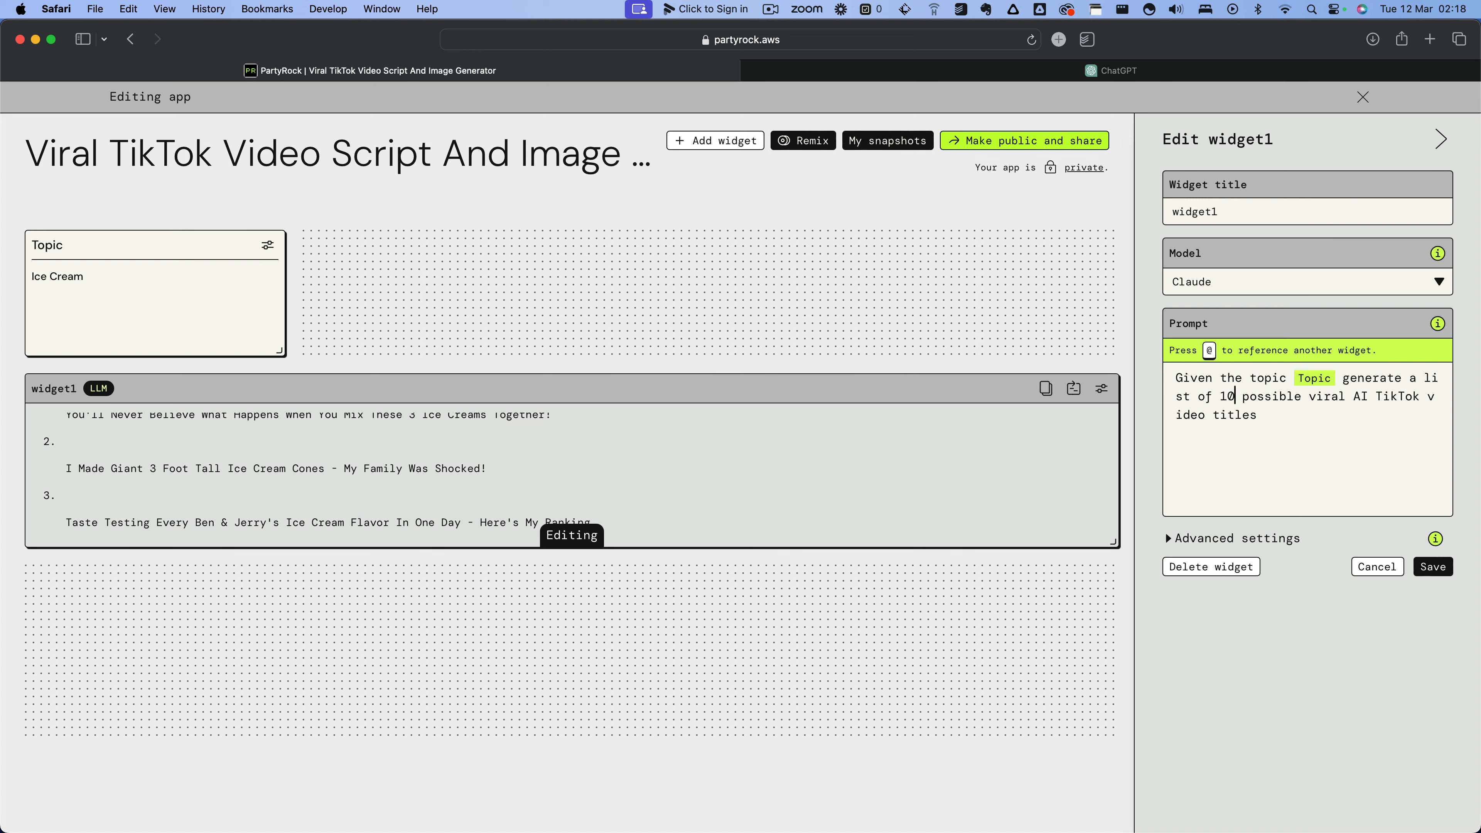
{"action": "left_click", "coordinate": [1432, 567]}
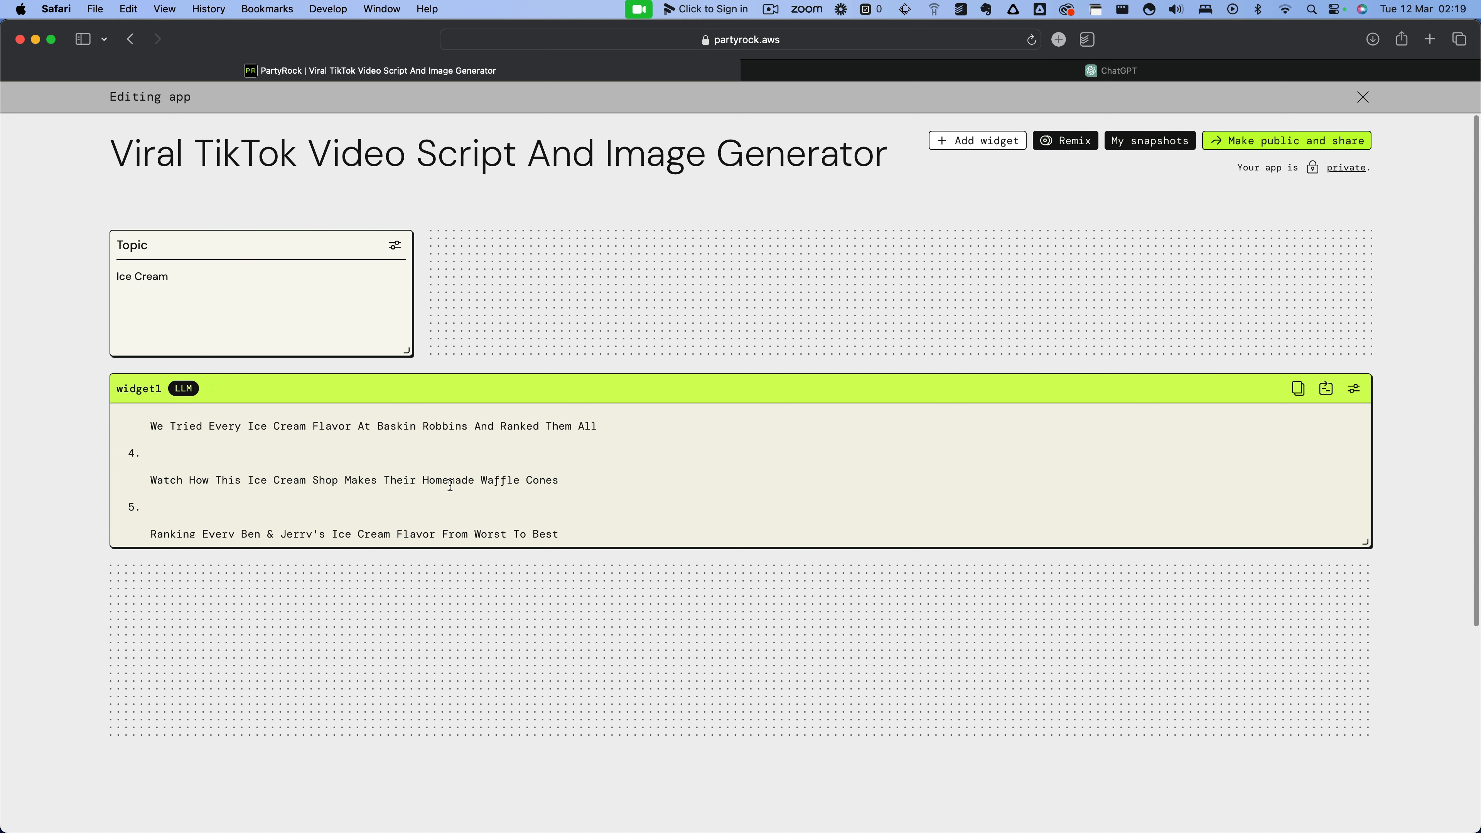
{"action": "scroll", "coordinate": [450, 484], "scroll_direction": "down", "scroll_amount": 2}
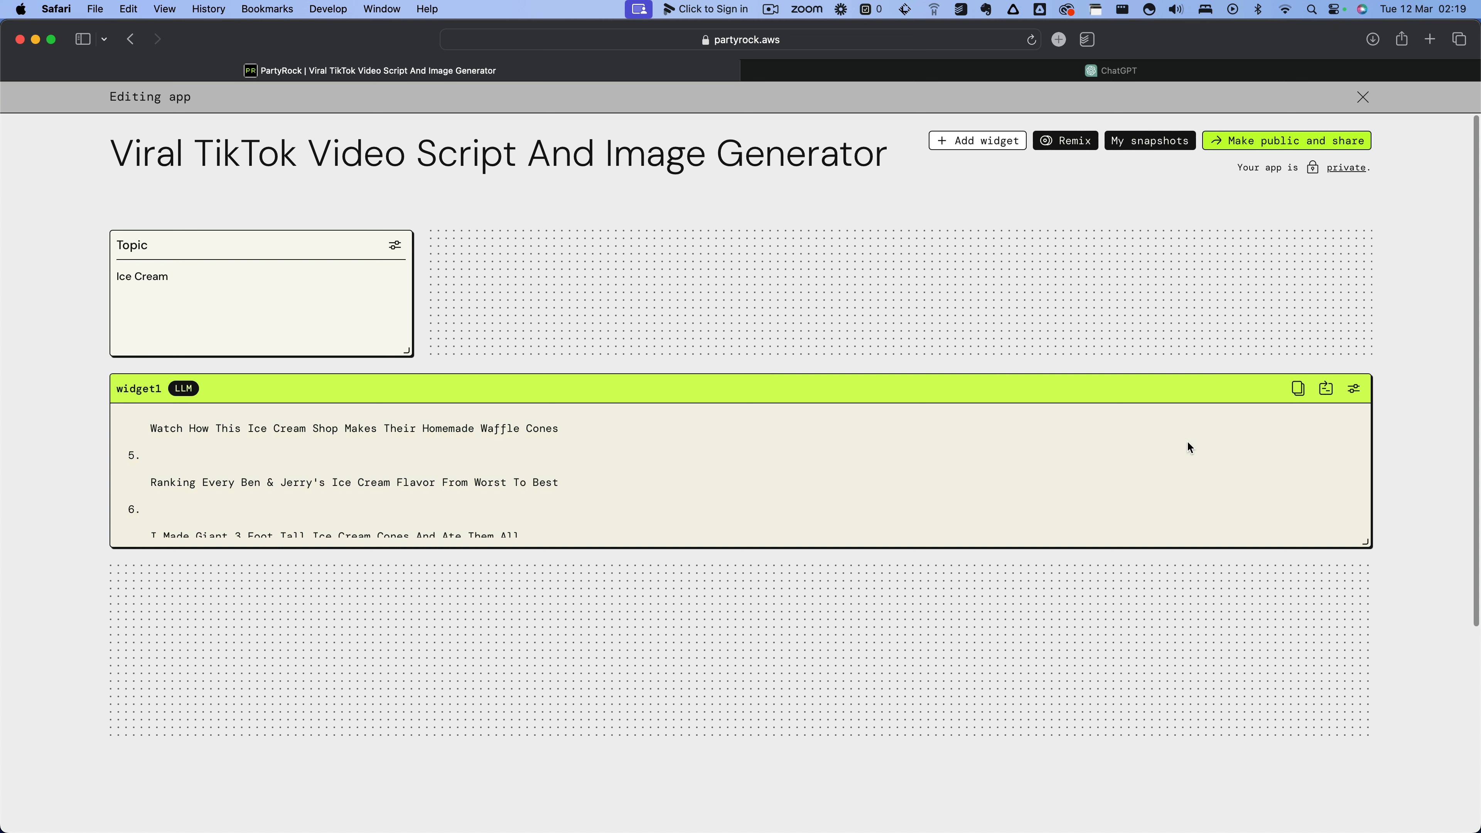
- Extend the widget1 prompt with "about facts that are not well known to people and is very engaging, so engaging that you want people to stop scrolling"
{"action": "left_click", "coordinate": [1354, 390]}
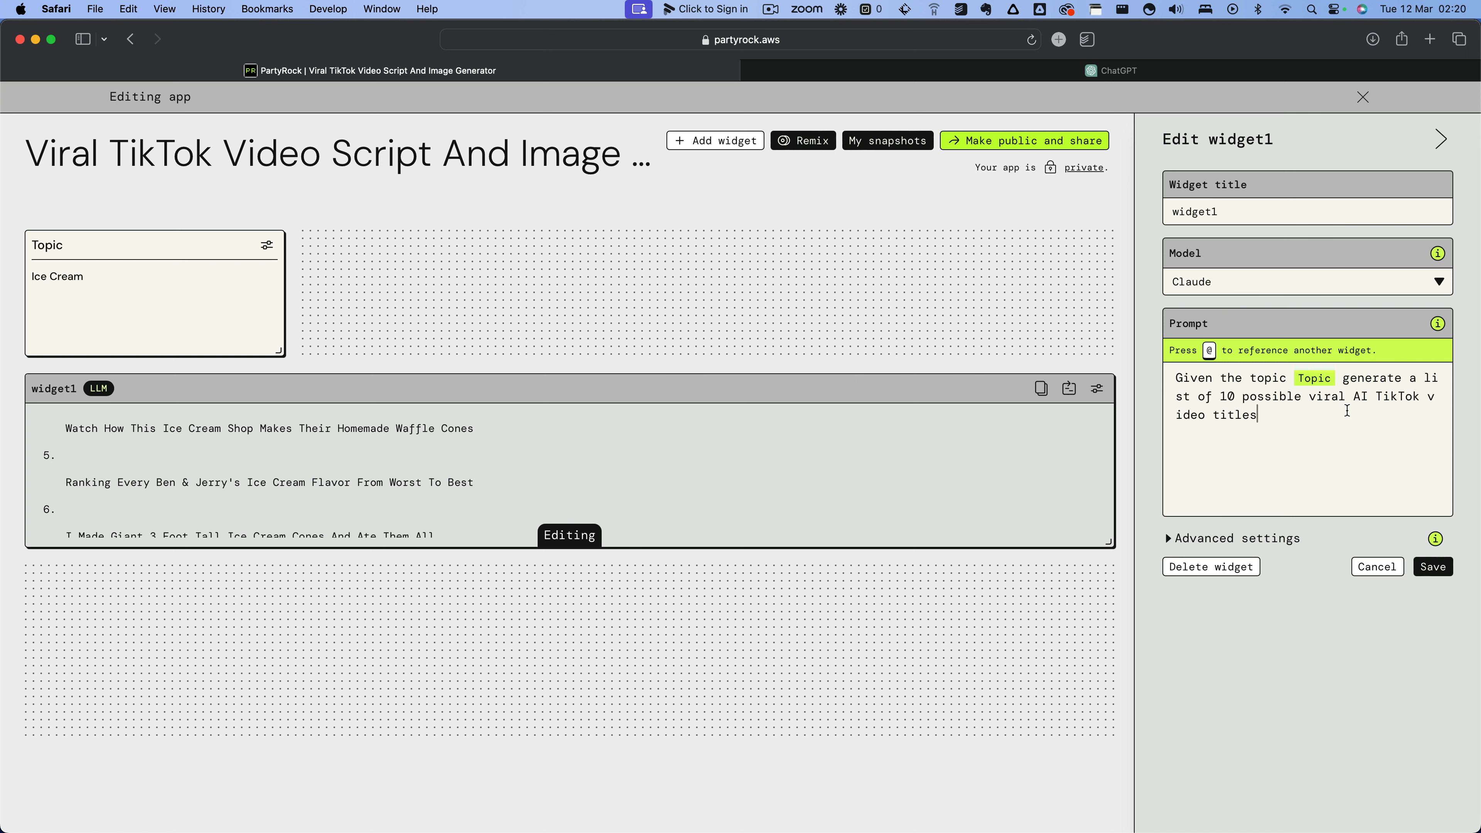
{"action": "type", "text": "about facts that are not well known to p"}
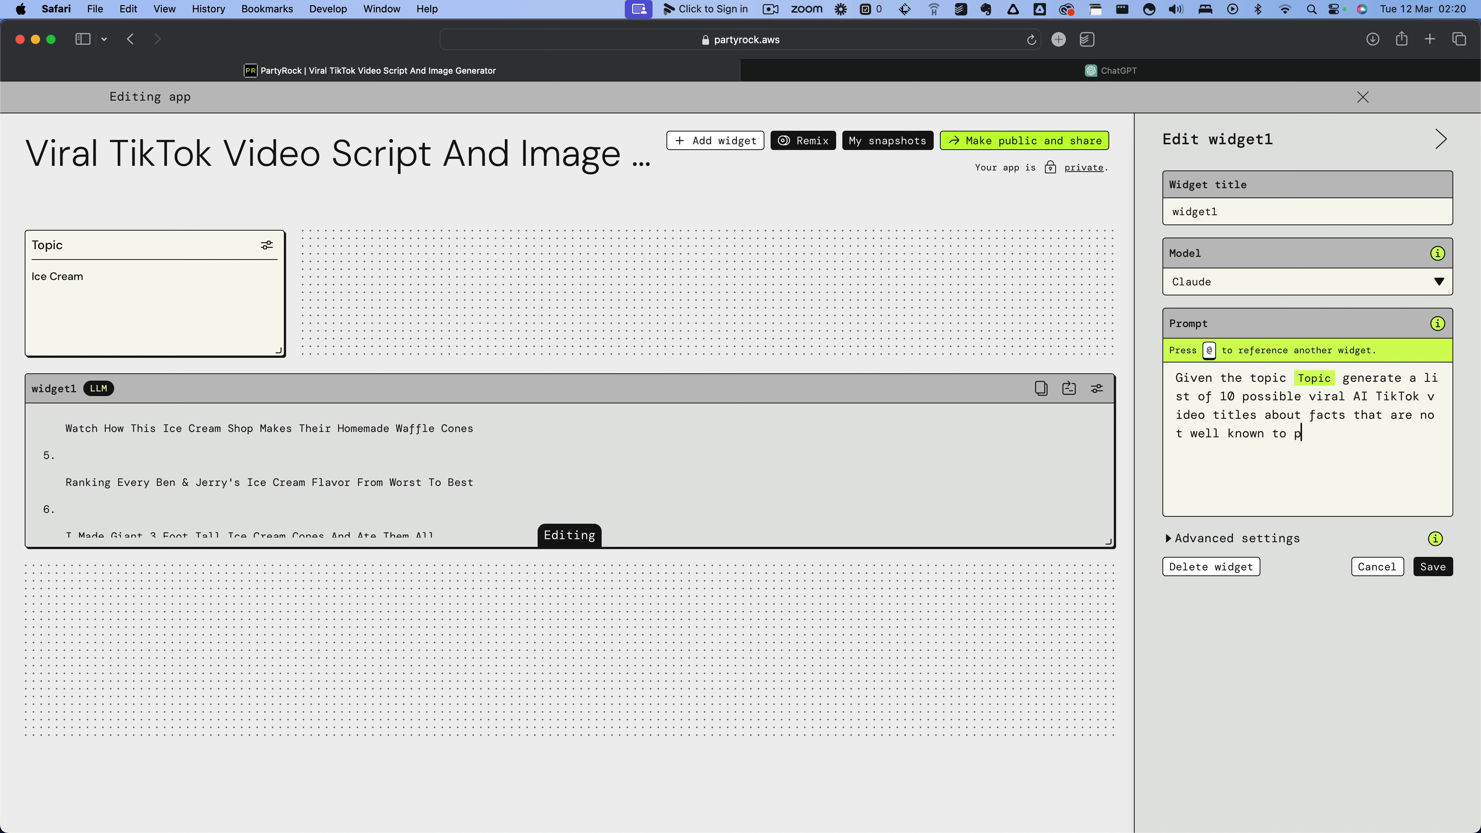
{"action": "type", "text": "eople and is very engaging, so enga"}
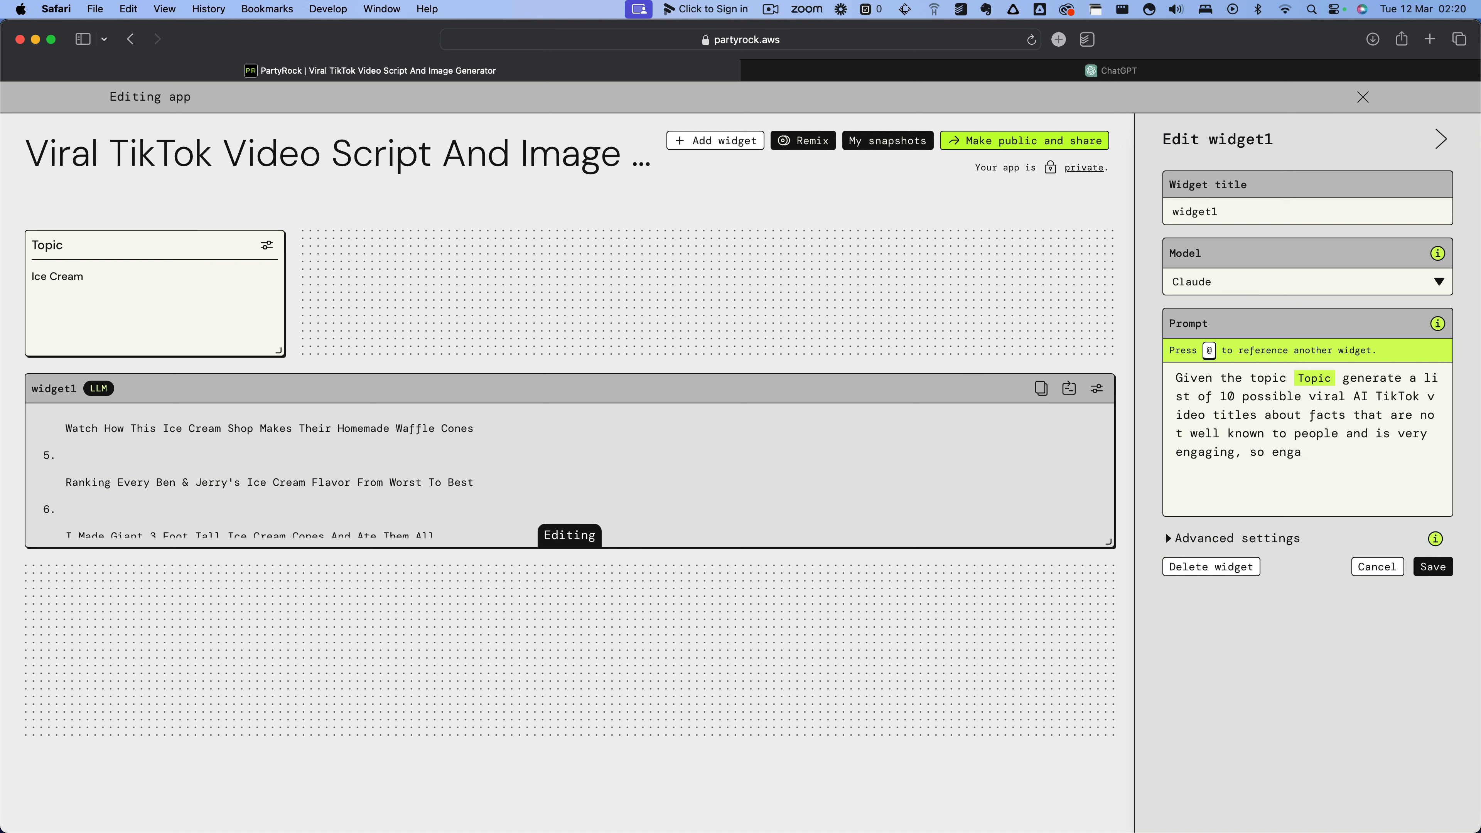
{"action": "type", "text": "ging that you want apeop"}
{"action": "key", "text": "BackSpace"}
{"action": "key", "text": "BackSpace"}
{"action": "key", "text": "BackSpace"}
{"action": "key", "text": "BackSpace"}
{"action": "key", "text": "BackSpace"}
{"action": "type", "text": "people"}
{"action": "key", "text": "BackSpace"}
{"action": "key", "text": "BackSpace"}
{"action": "type", "text": "le to stop scrol"}
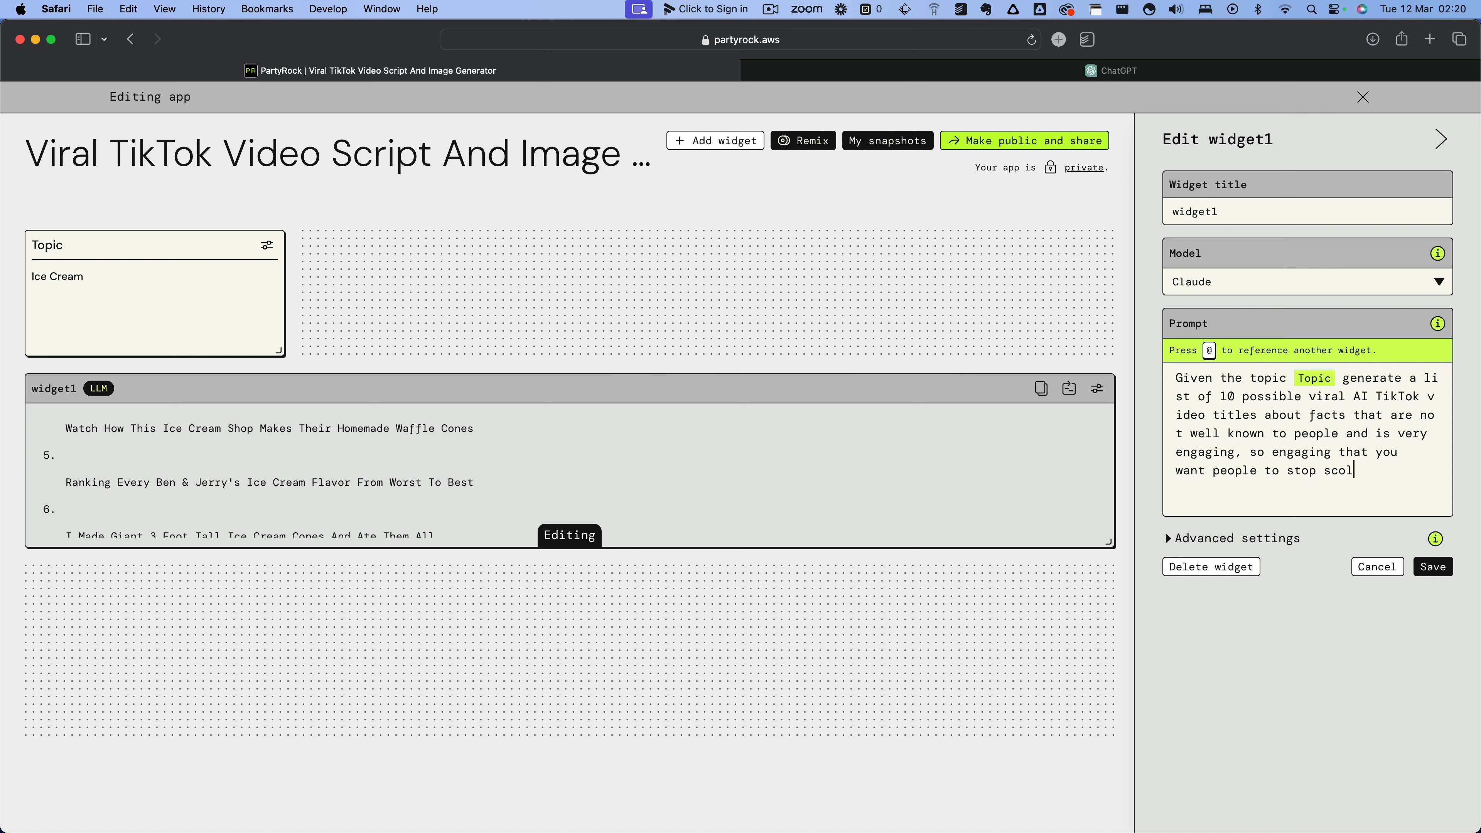
{"action": "type", "text": "li"}
{"action": "key", "text": "BackSpace"}
{"action": "key", "text": "BackSpace"}
{"action": "key", "text": "BackSpace"}
{"action": "key", "text": "BackSpace"}
{"action": "type", "text": "rolling"}
- Set the number of possible titles in the widget1 prompt to 3 and save the widget
{"action": "double_click", "coordinate": [1233, 395]}
{"action": "type", "text": "3"}
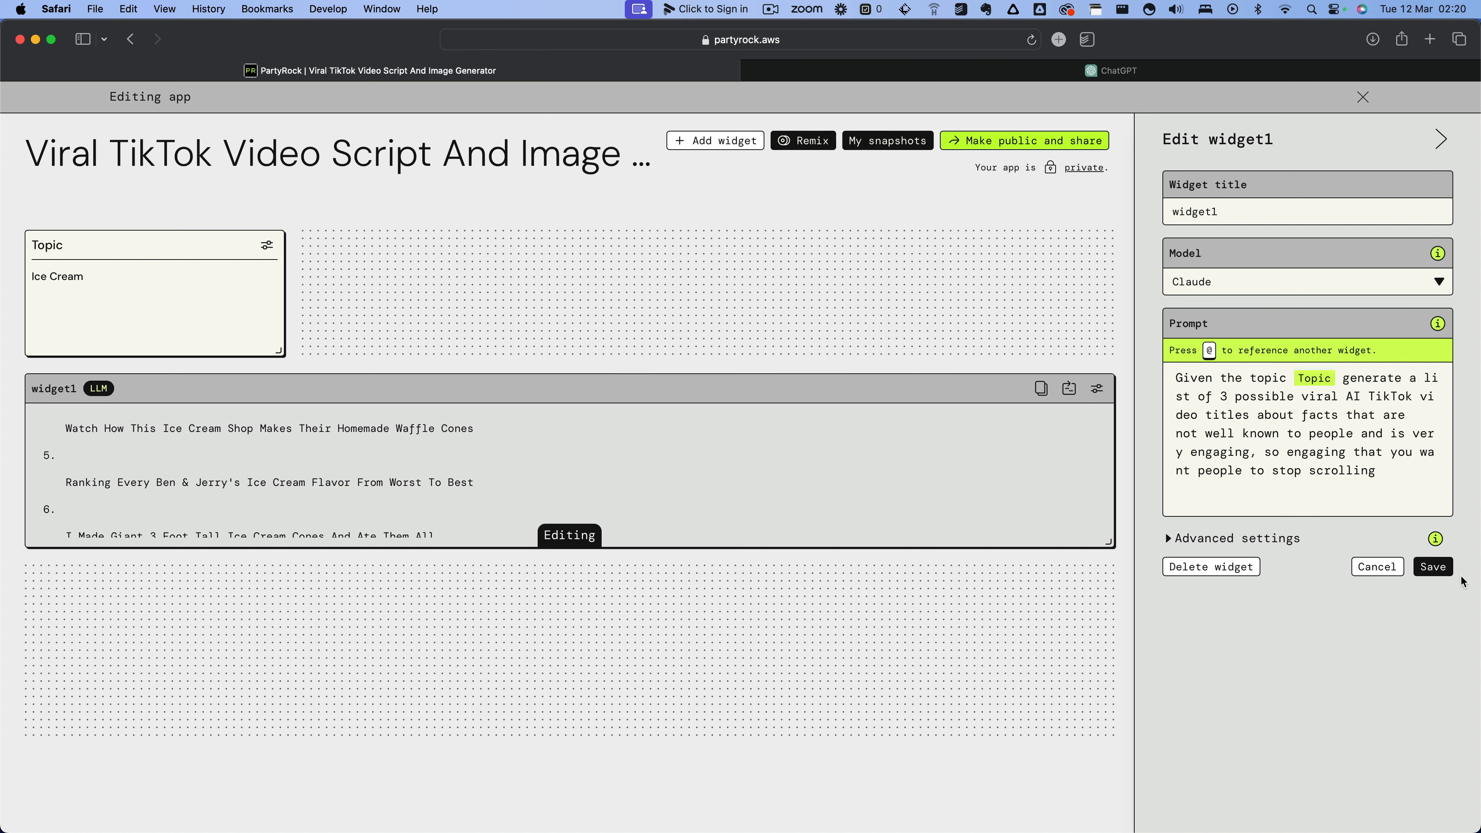
{"action": "left_click", "coordinate": [1445, 569]}
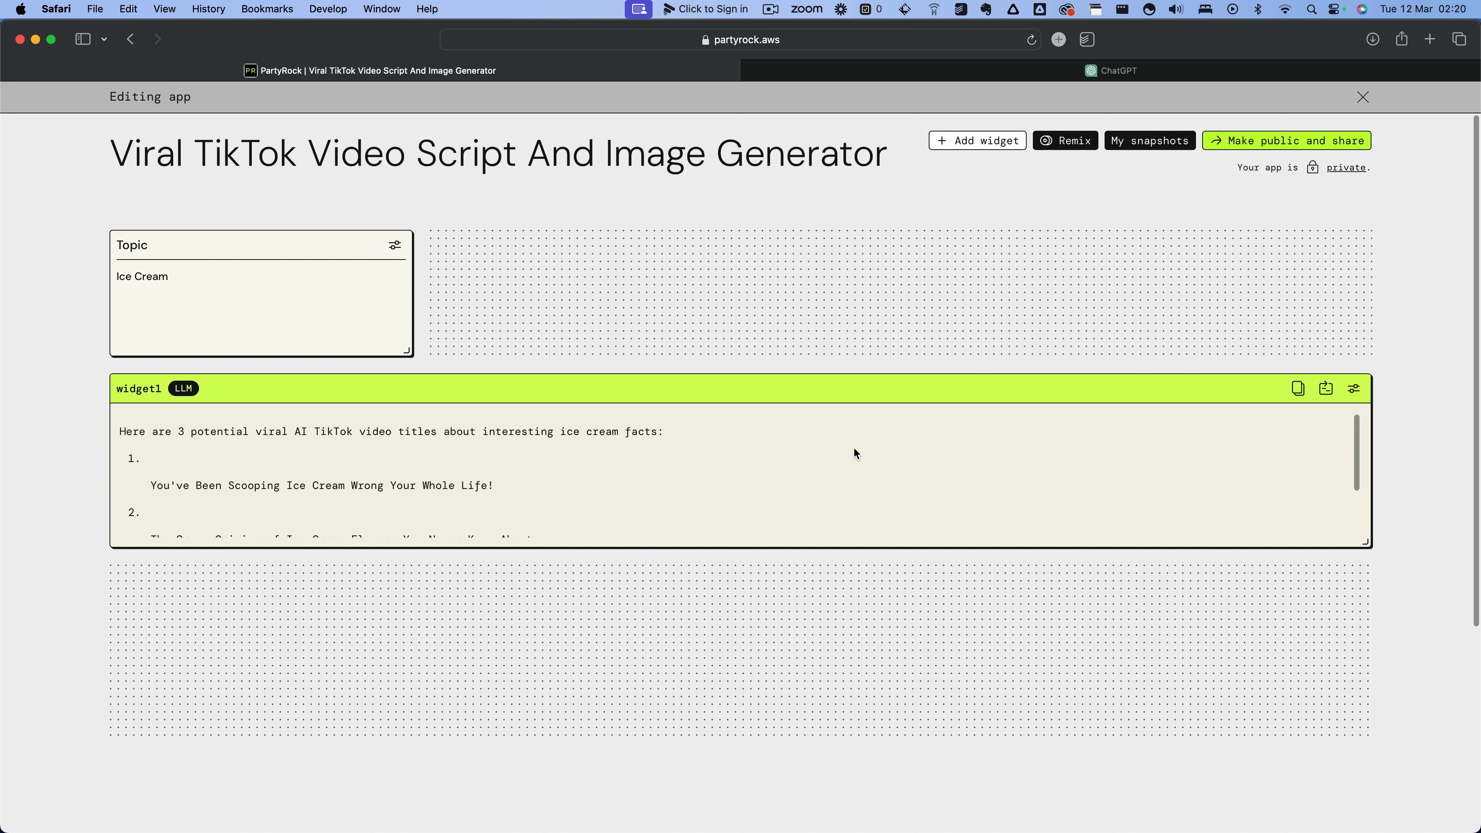
- Resubmit the Ice Cream topic to regenerate the video titles and review them
{"action": "left_click", "coordinate": [195, 274]}
{"action": "key", "text": "Return"}
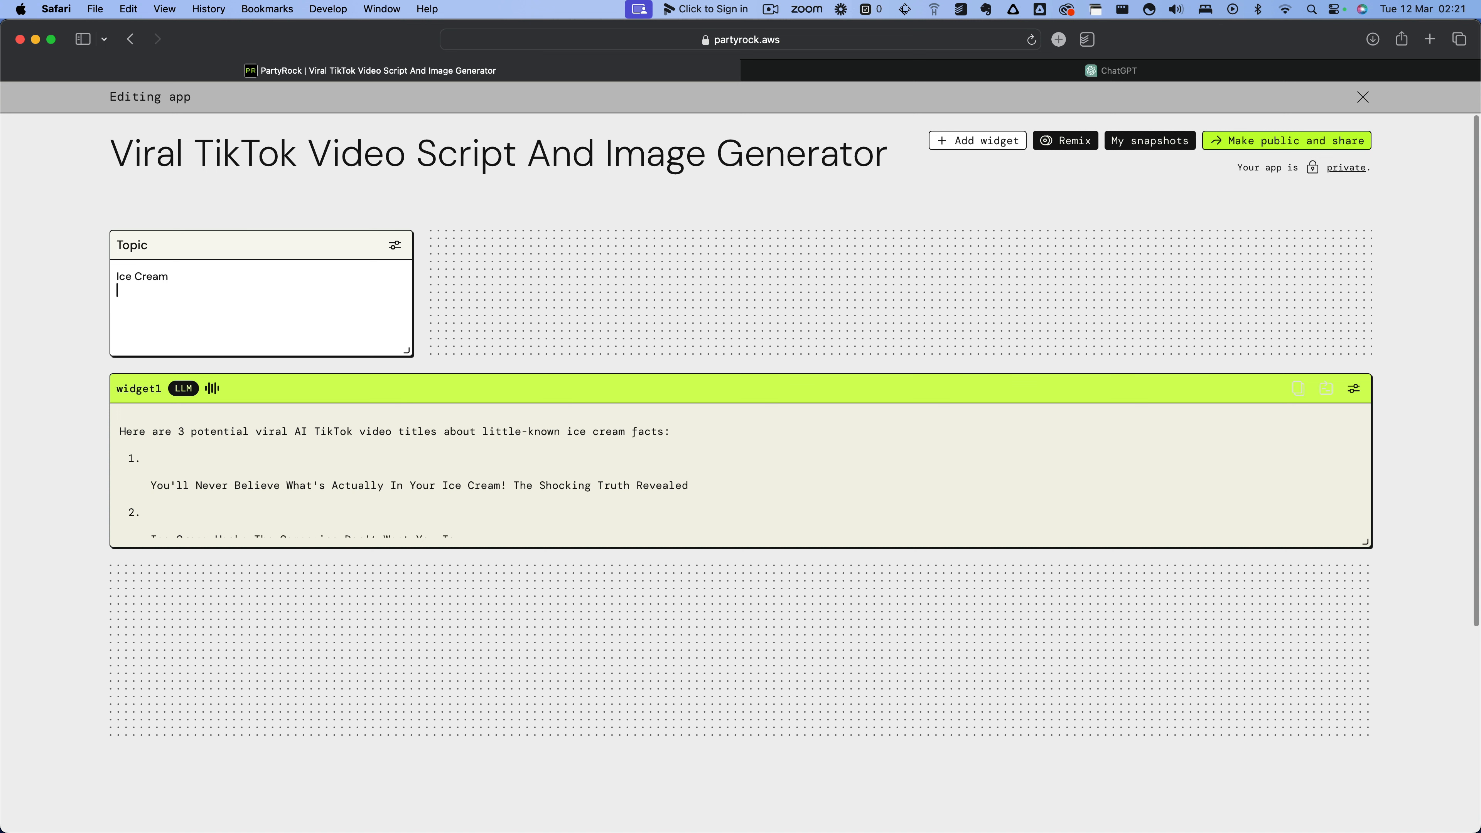
{"action": "scroll", "coordinate": [541, 451], "scroll_direction": "down", "scroll_amount": 1}
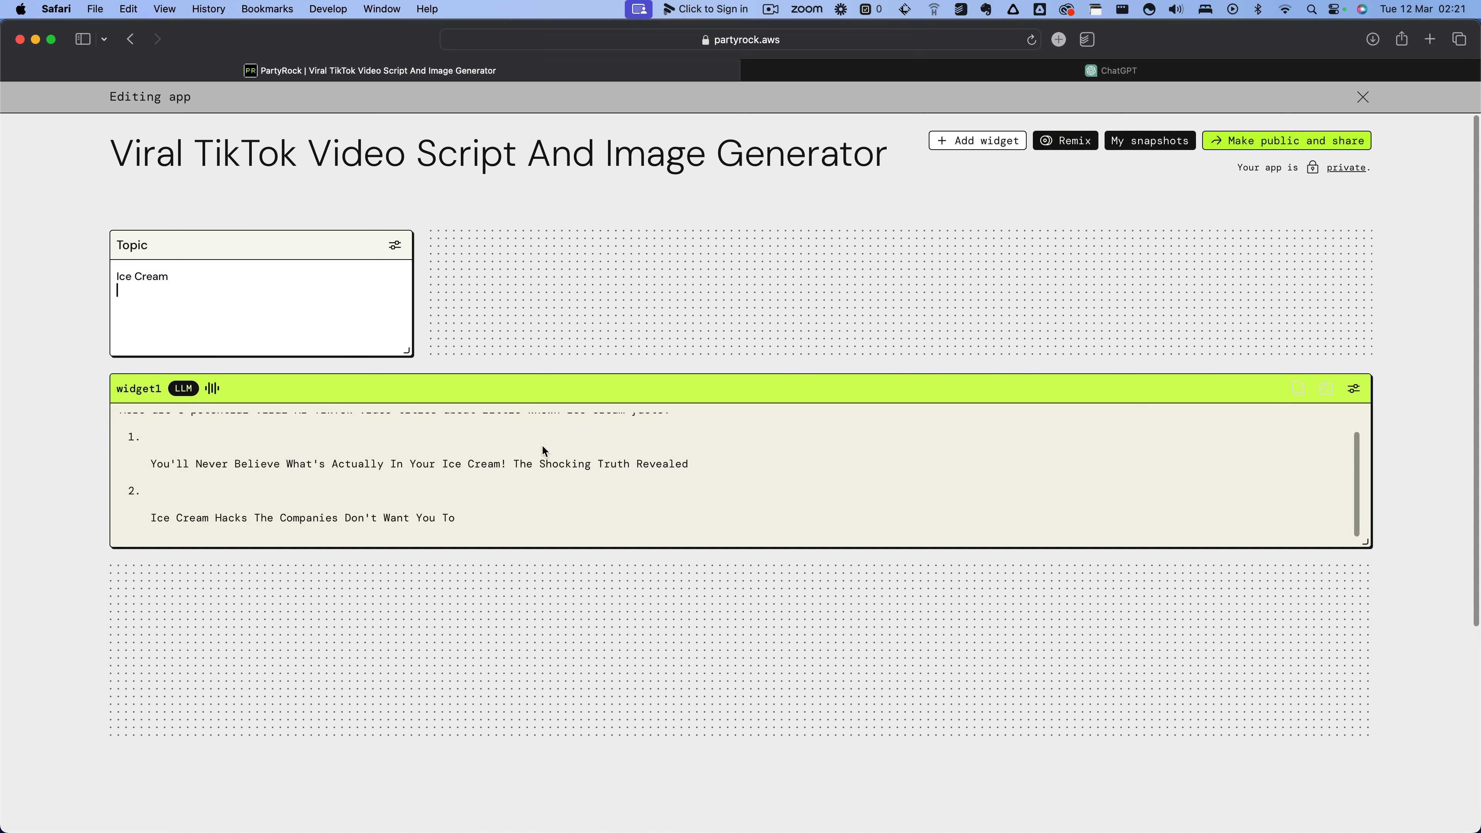
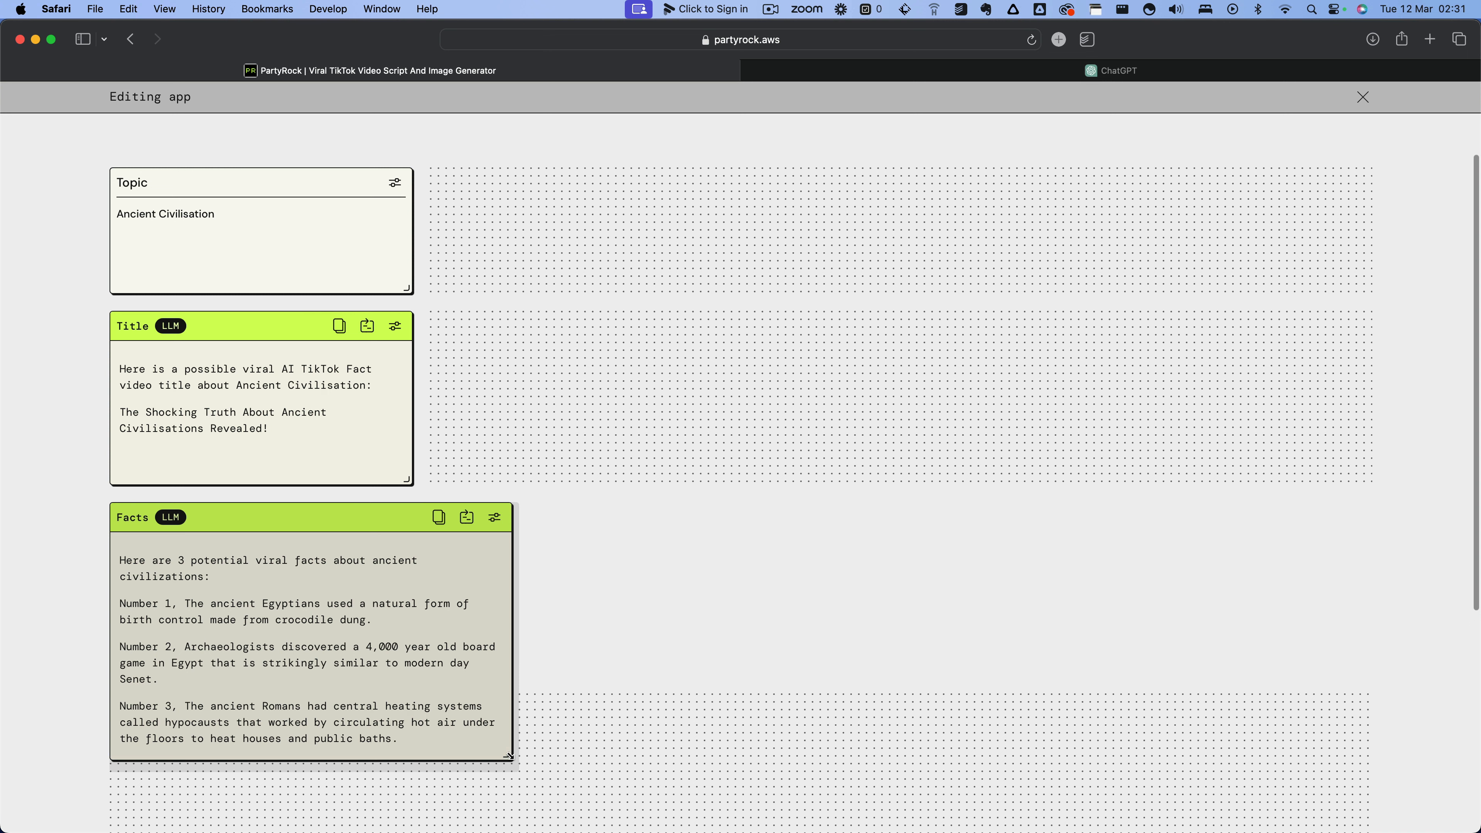
- Save the Facts widget's settings to regenerate its facts, and narrow the widget to match the Title widget's width
{"action": "left_click_drag", "start_coordinate": [508, 755], "coordinate": [468, 768]}
{"action": "left_click", "coordinate": [501, 517]}
{"action": "left_click", "coordinate": [1433, 567]}
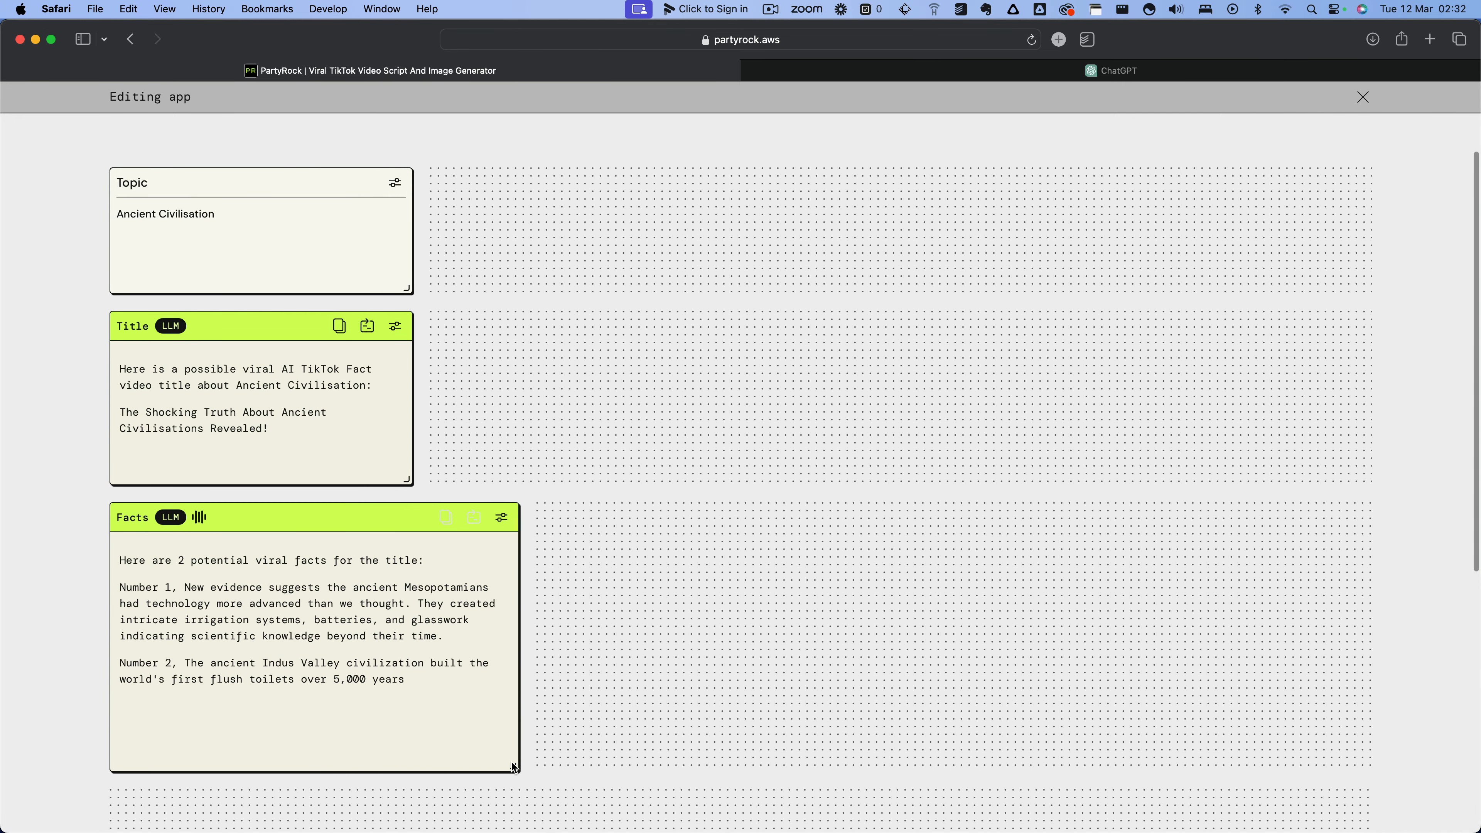
{"action": "left_click_drag", "start_coordinate": [513, 767], "coordinate": [412, 749]}
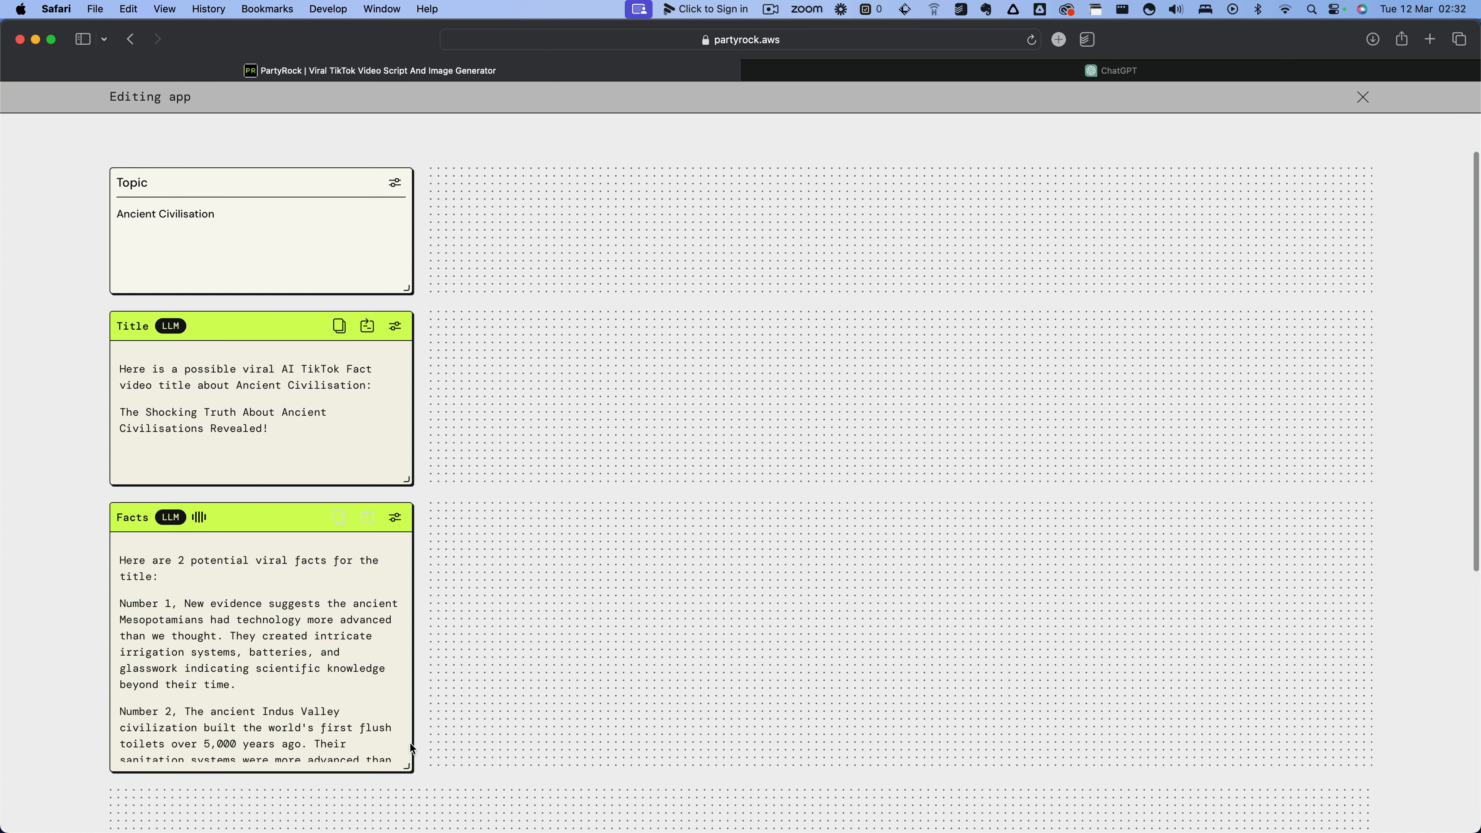
{"action": "scroll", "coordinate": [337, 725], "scroll_direction": "down", "scroll_amount": 2}
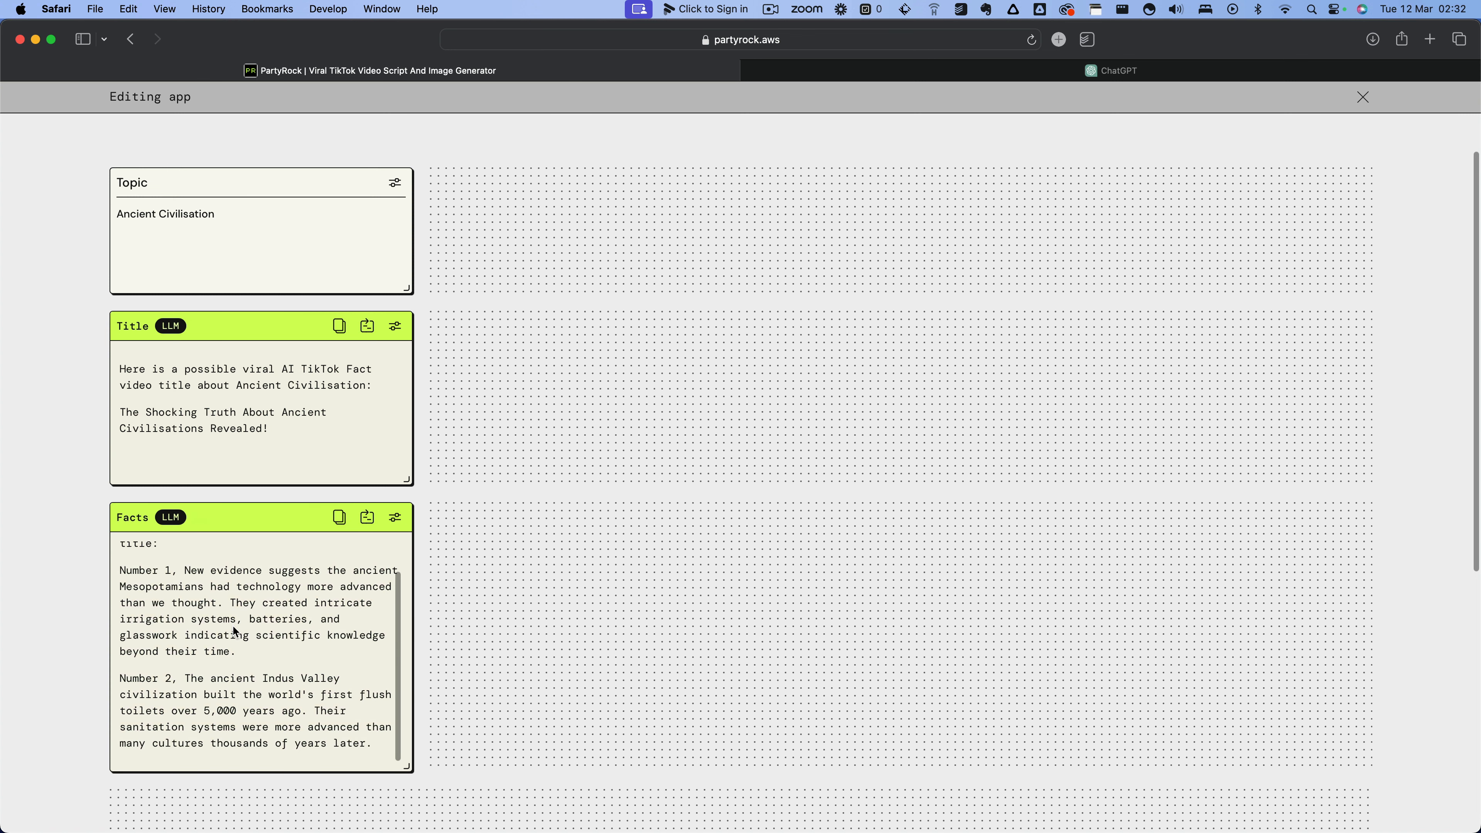
- Insert "Limit the number of words to 15." before the output structure instruction in the Facts prompt and save the widget
{"action": "left_click", "coordinate": [394, 518]}
{"action": "left_click", "coordinate": [1412, 434]}
{"action": "type", "text": "Limit the number of words to 15."}
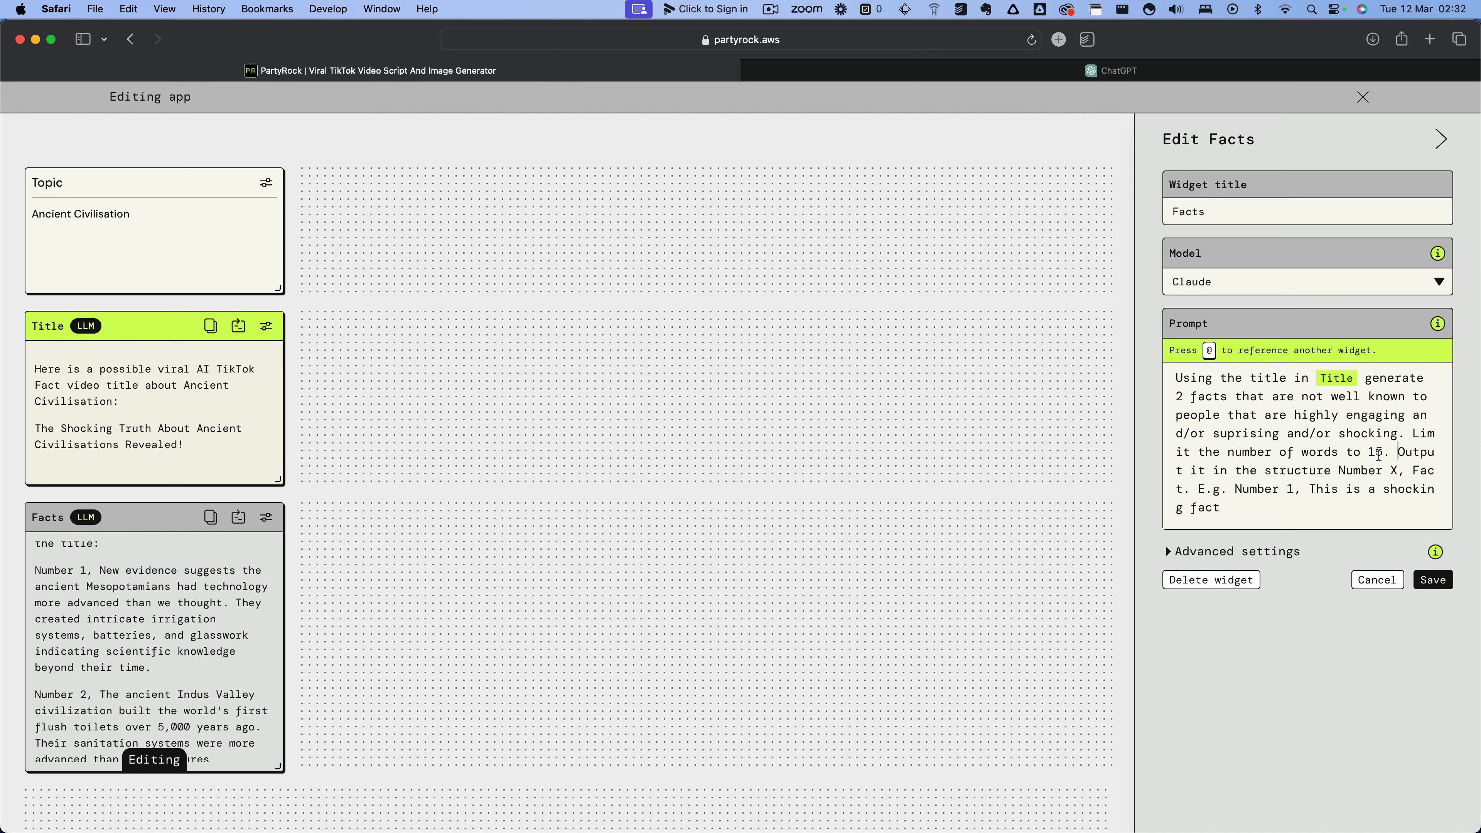
{"action": "left_click_drag", "start_coordinate": [1376, 453], "coordinate": [1369, 453]}
{"action": "mouse_move", "coordinate": [1327, 385]}
{"action": "left_click", "coordinate": [1382, 470]}
{"action": "left_click", "coordinate": [1285, 509]}
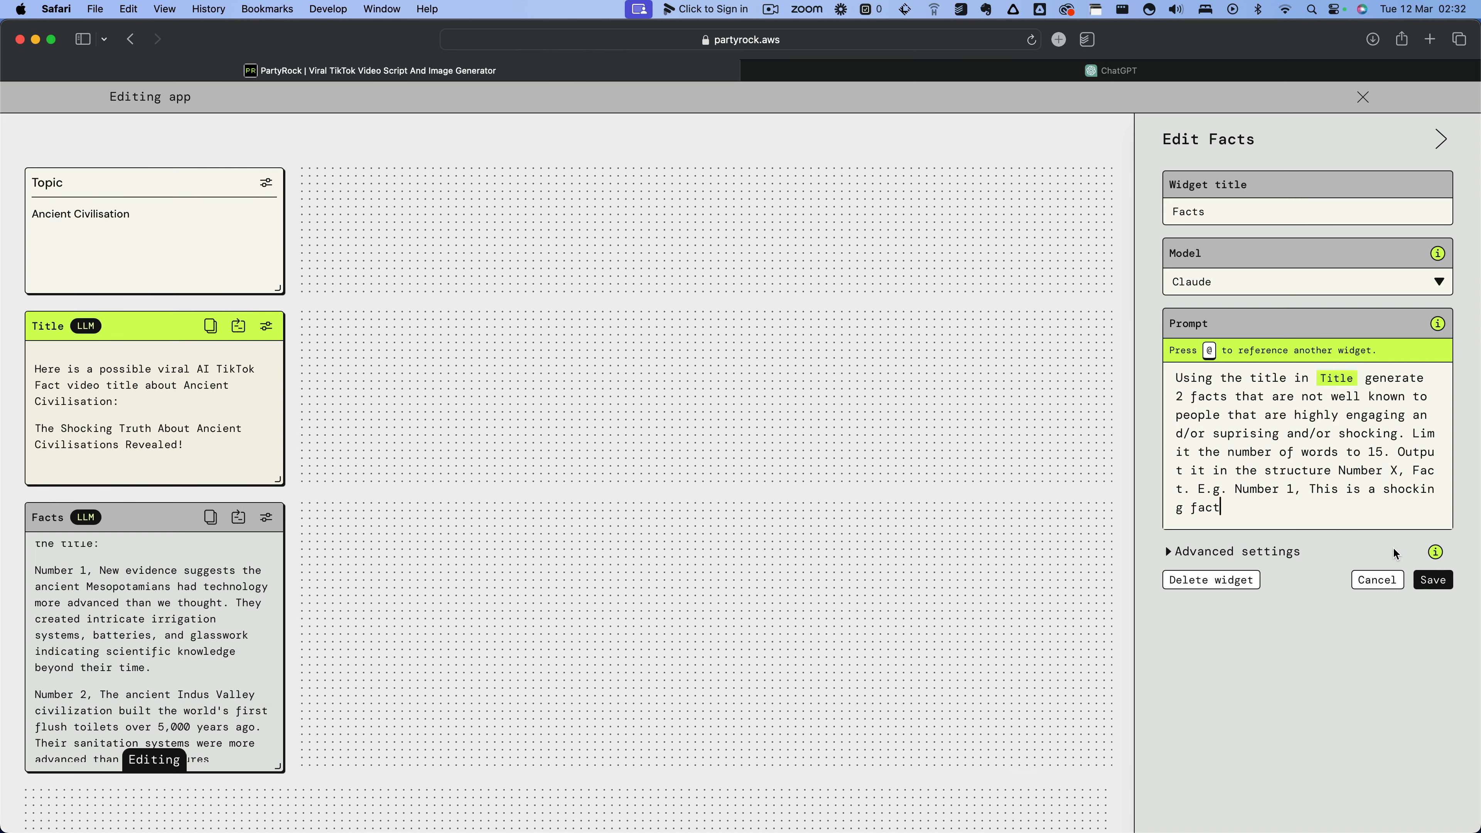
{"action": "left_click", "coordinate": [1434, 579]}
- Set the word limit in the Facts prompt to 20 and save the widget
{"action": "left_click", "coordinate": [396, 517]}
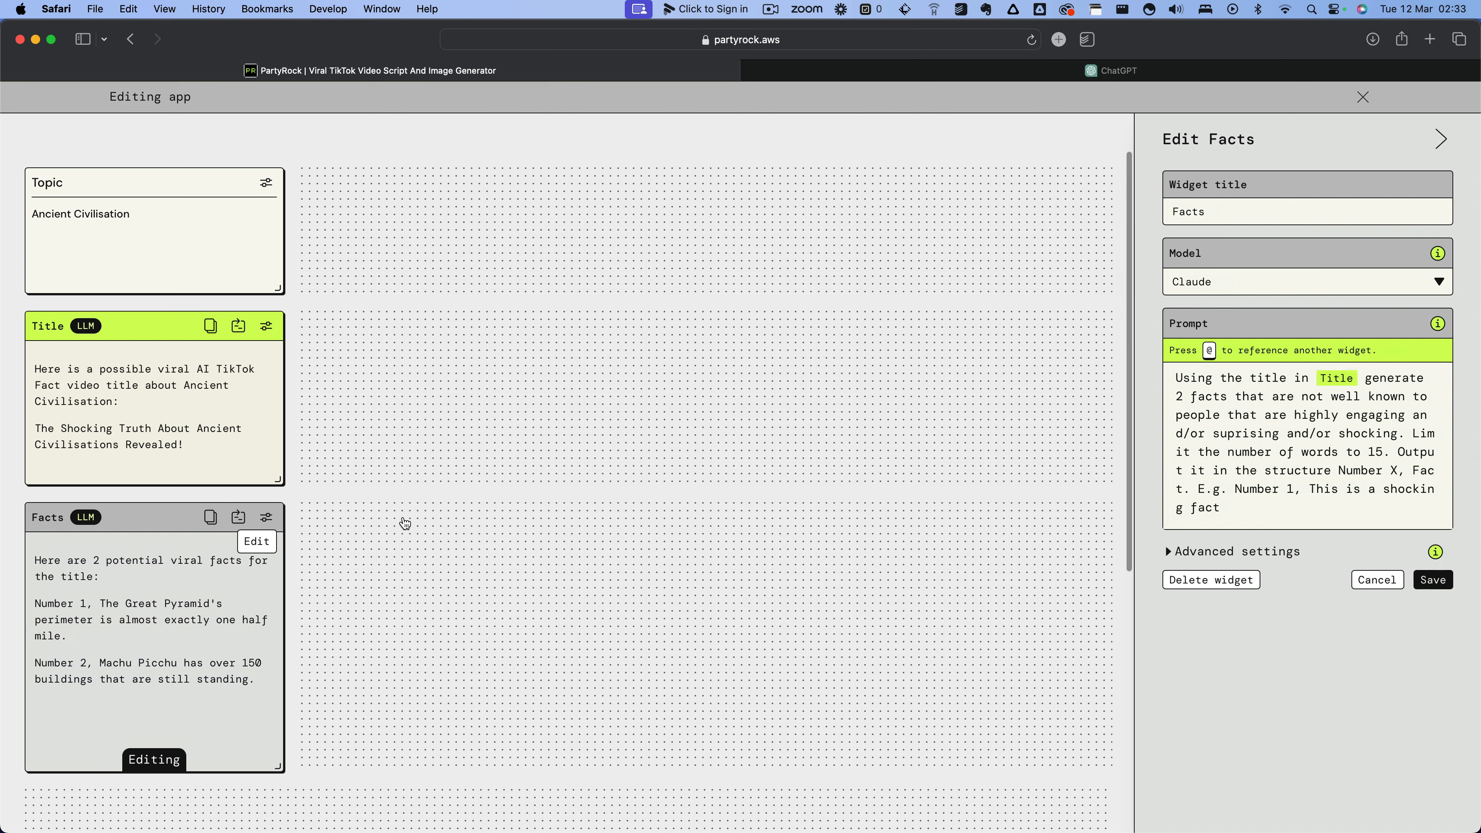
{"action": "double_click", "coordinate": [1380, 448]}
{"action": "type", "text": "20"}
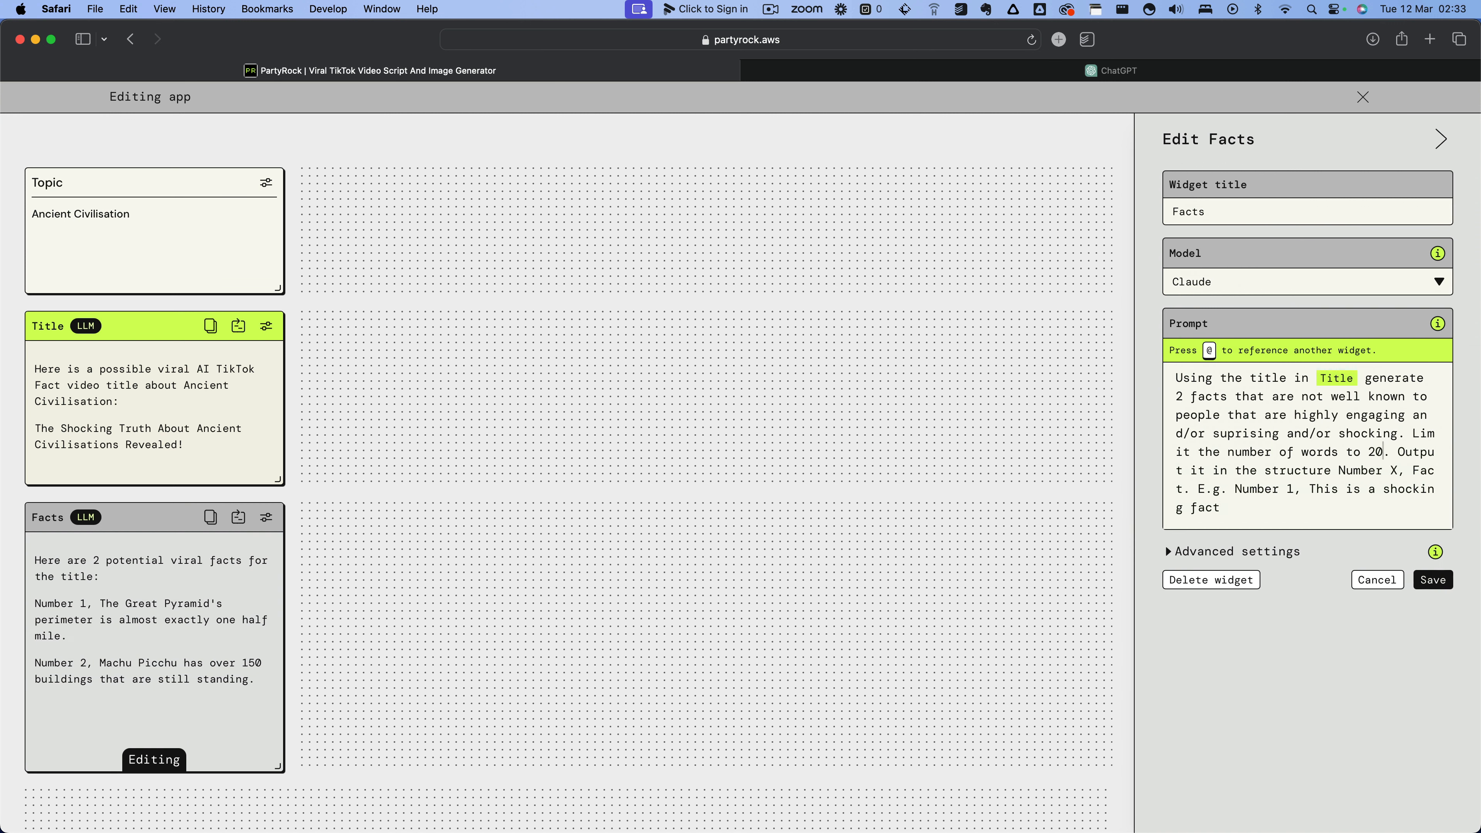
{"action": "left_click", "coordinate": [1432, 579]}
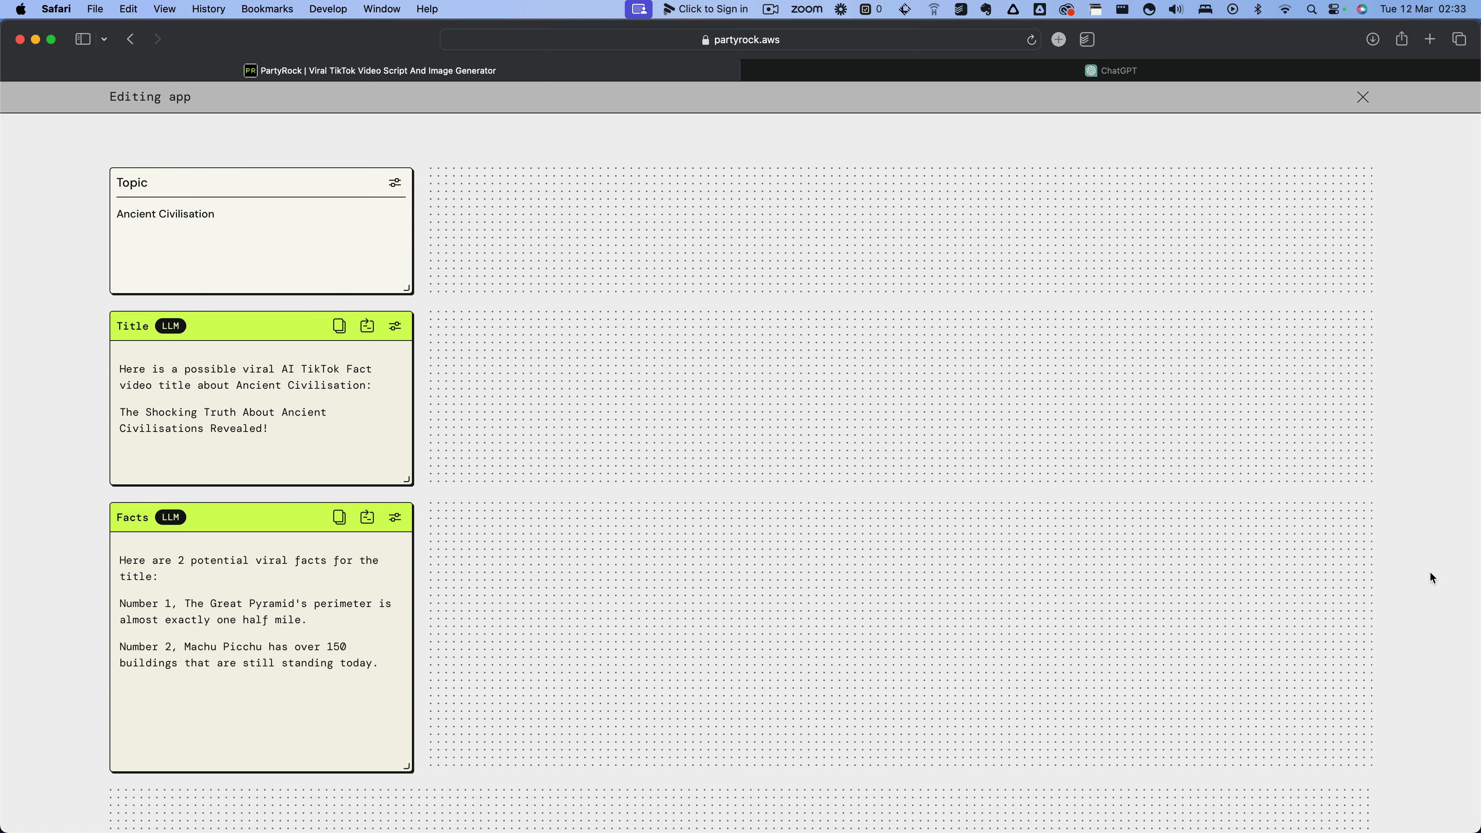
- Save the Facts widget again to regenerate its facts, and shorten the widget to match the Title widget's height
{"action": "left_click", "coordinate": [395, 516]}
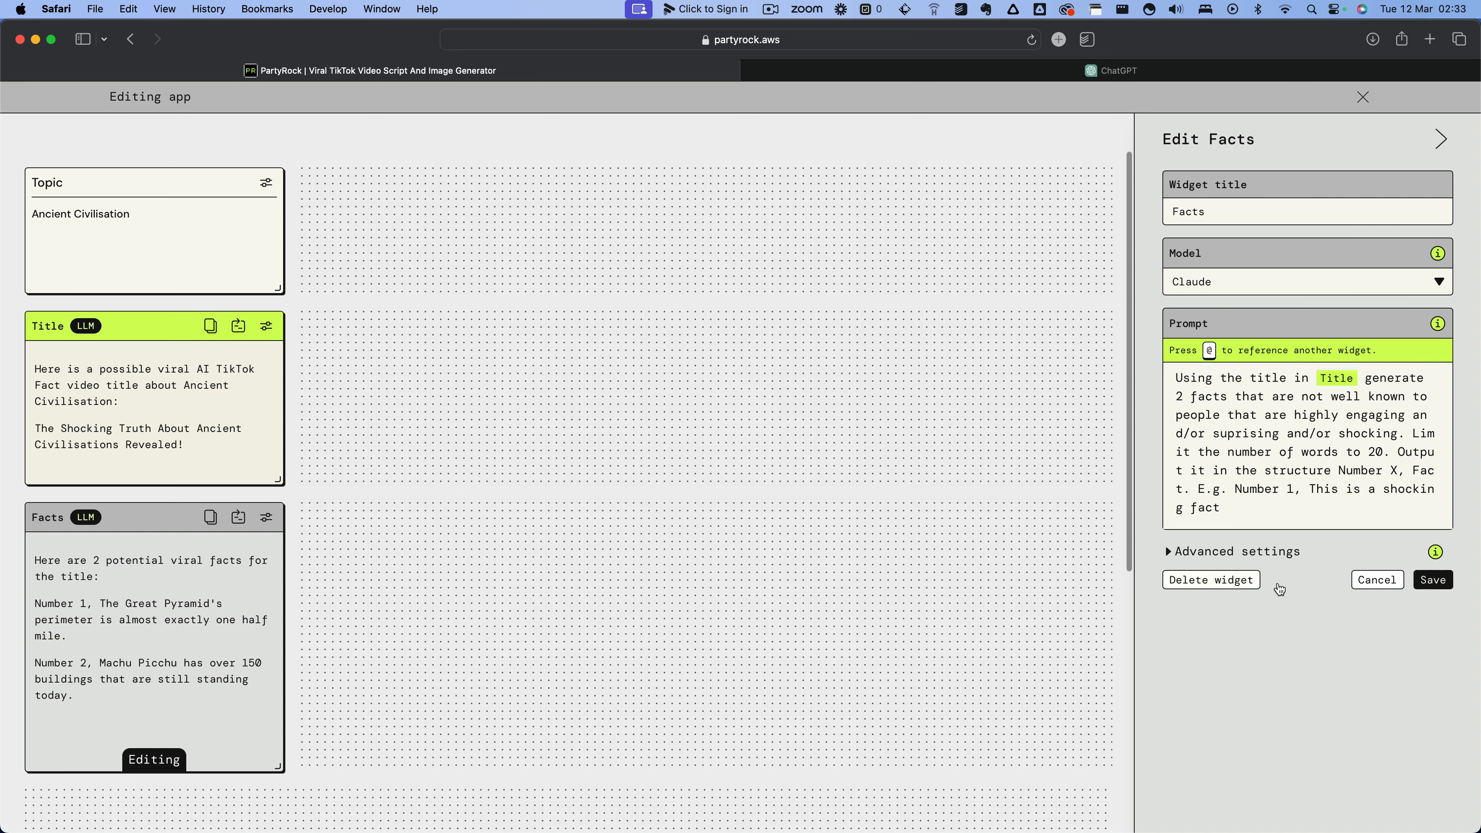
{"action": "left_click", "coordinate": [1432, 579]}
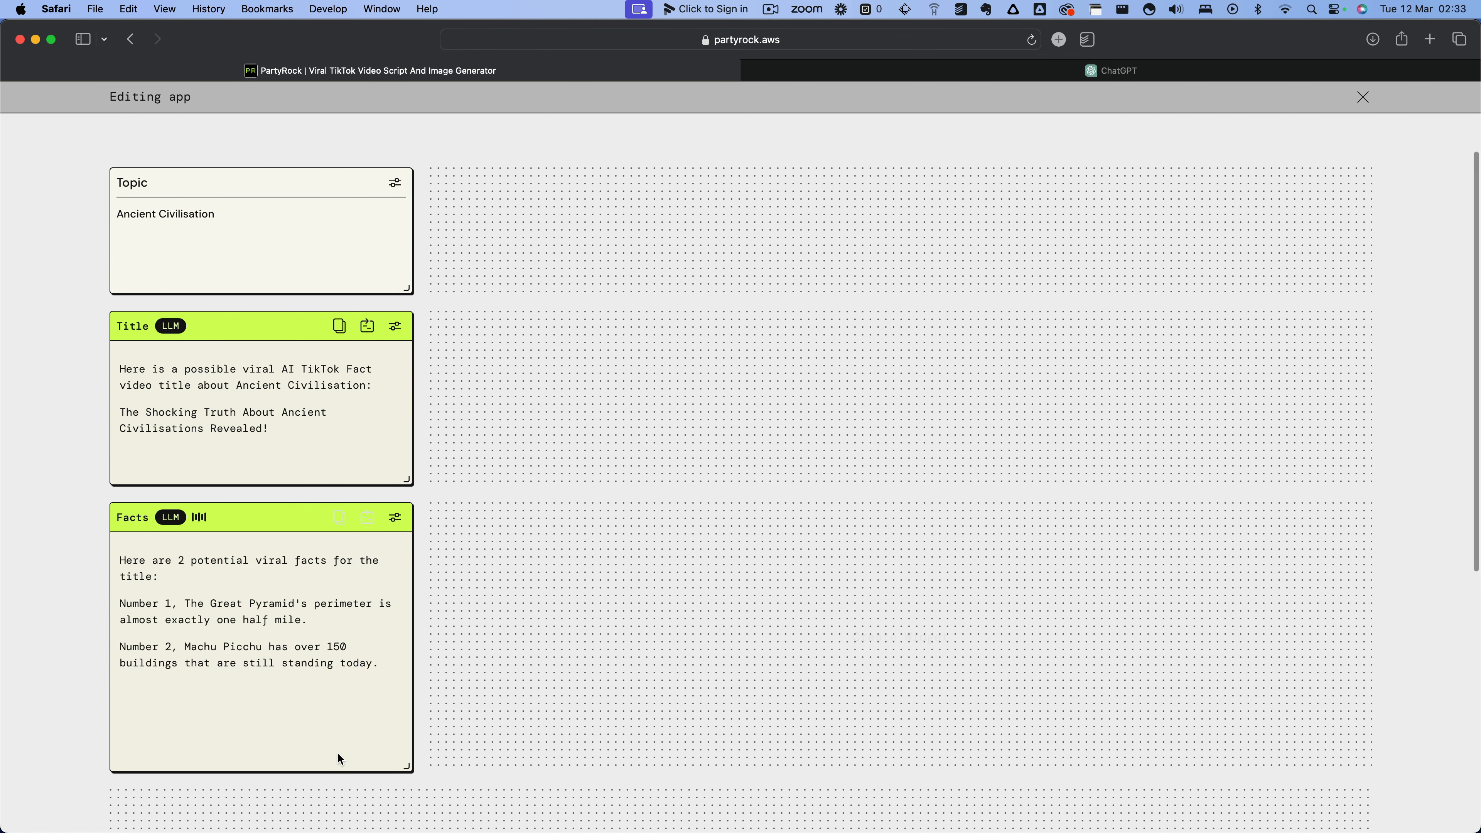
{"action": "left_click_drag", "start_coordinate": [407, 767], "coordinate": [427, 588]}
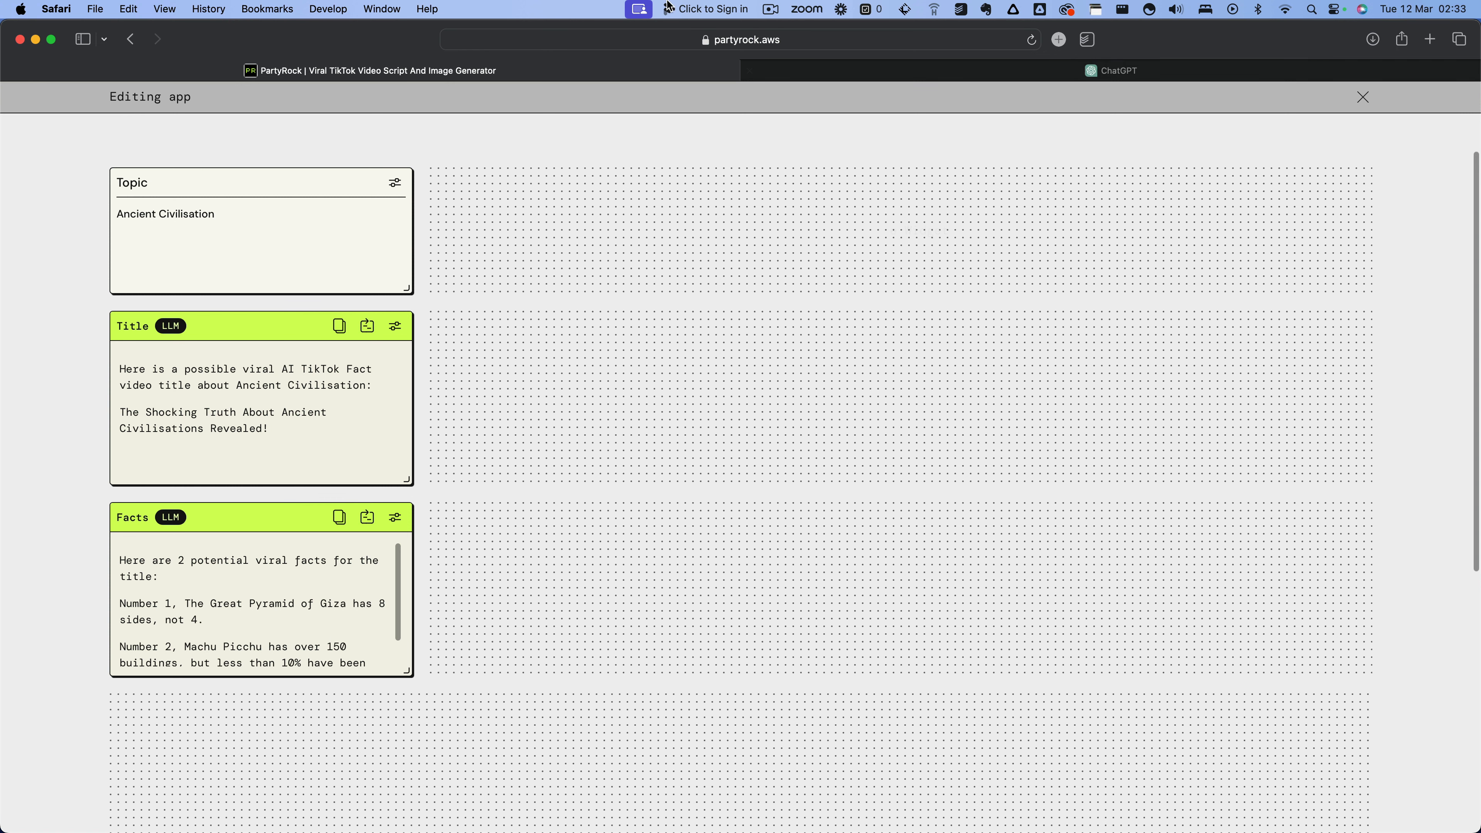
- Add a text generation widget beside the Topic and Title widgets and title it "Fact 1 Image Prompt"
{"action": "scroll", "coordinate": [831, 168], "scroll_direction": "up", "scroll_amount": 2}
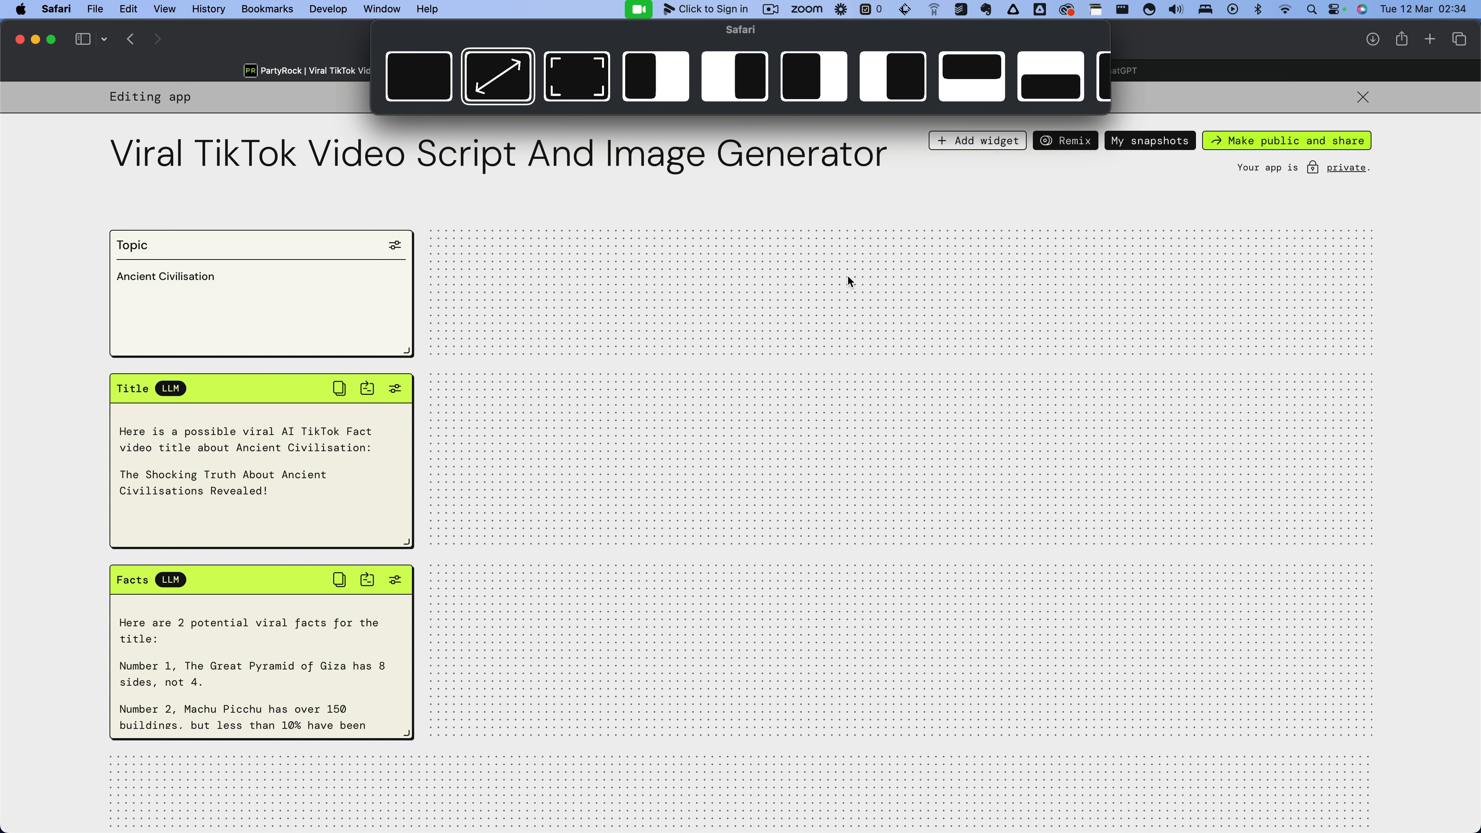
{"action": "left_click", "coordinate": [816, 458]}
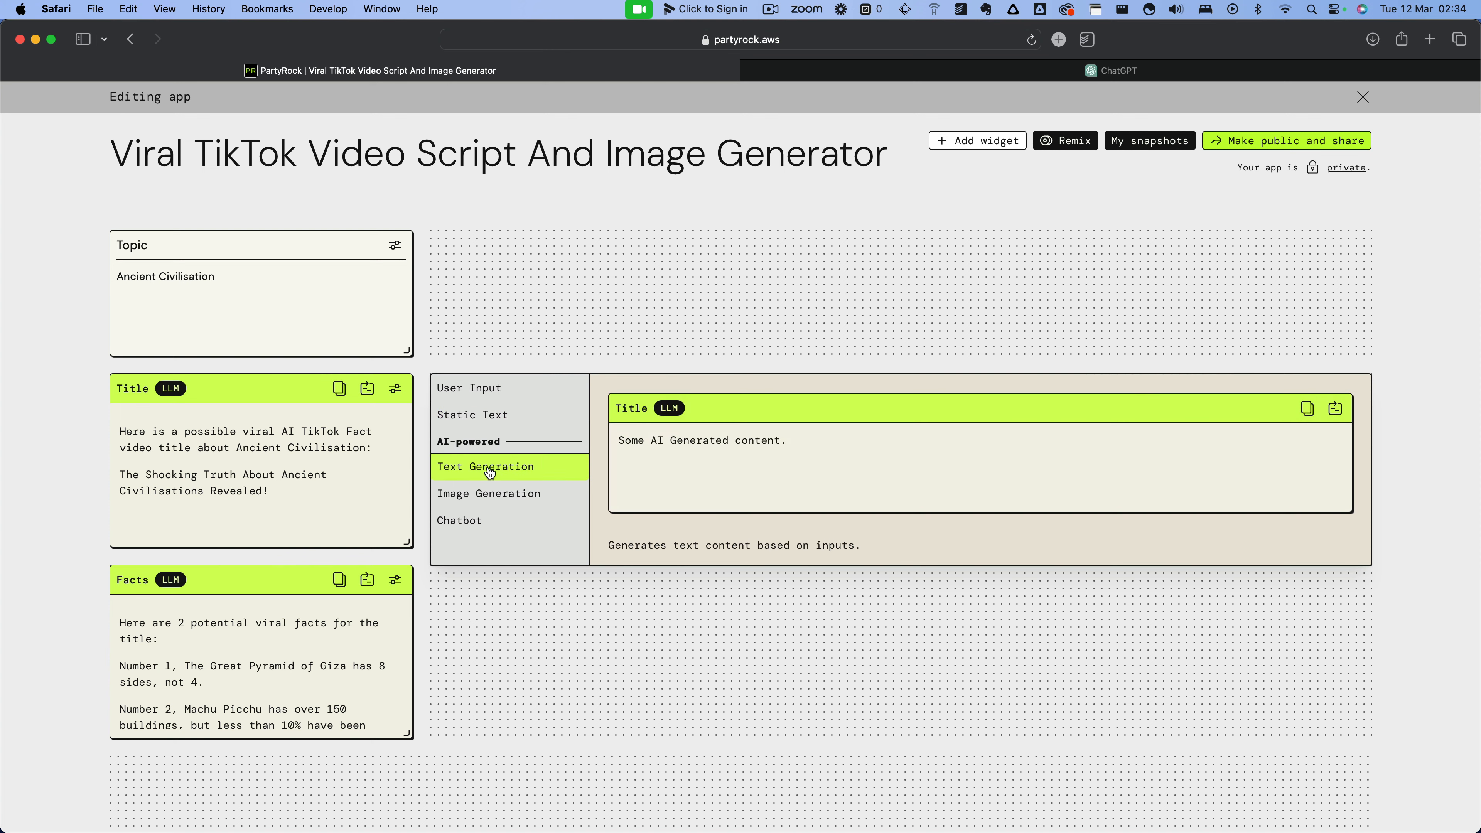
{"action": "left_click", "coordinate": [503, 476]}
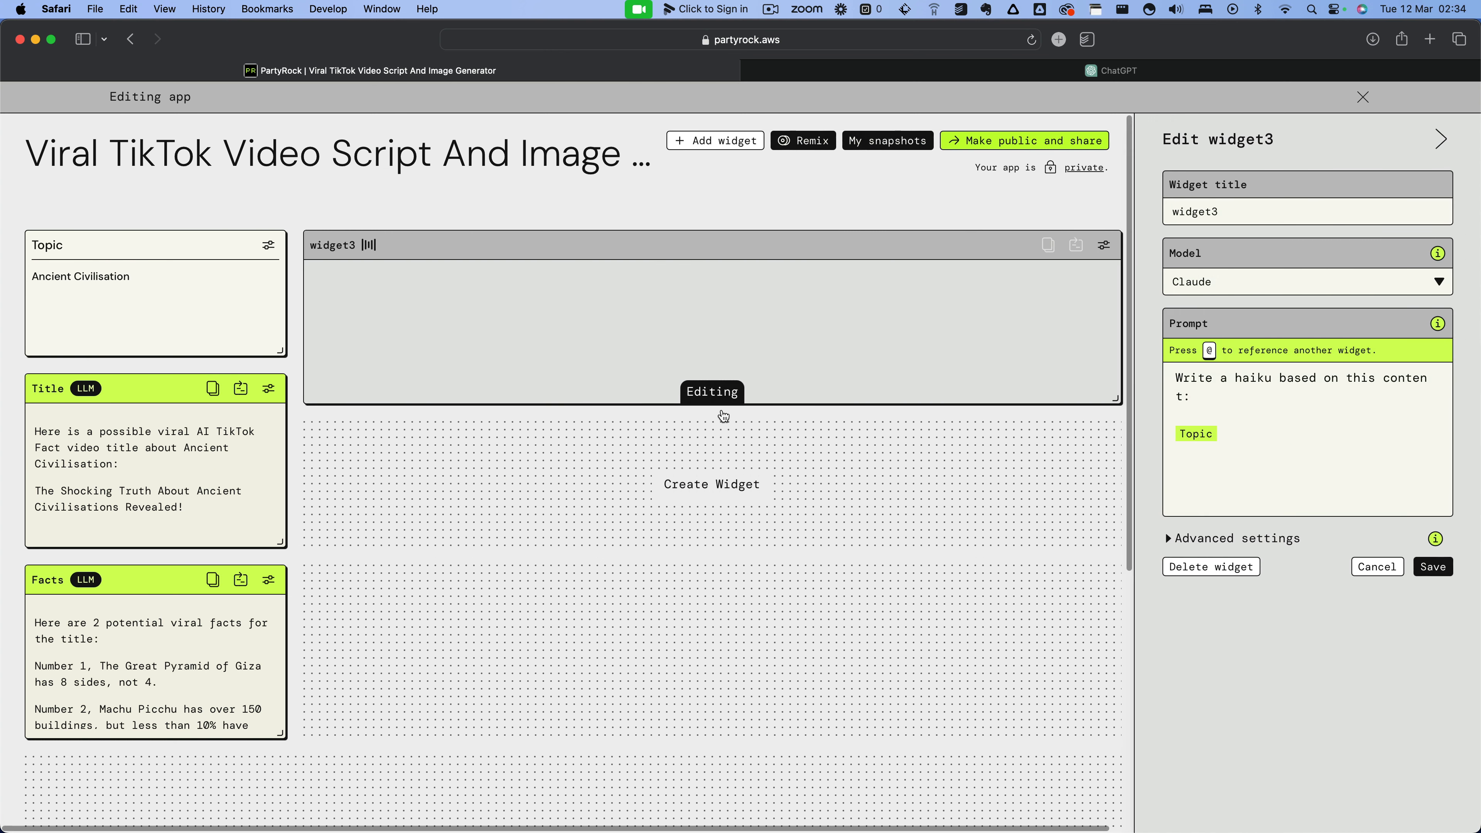
{"action": "double_click", "coordinate": [1266, 213]}
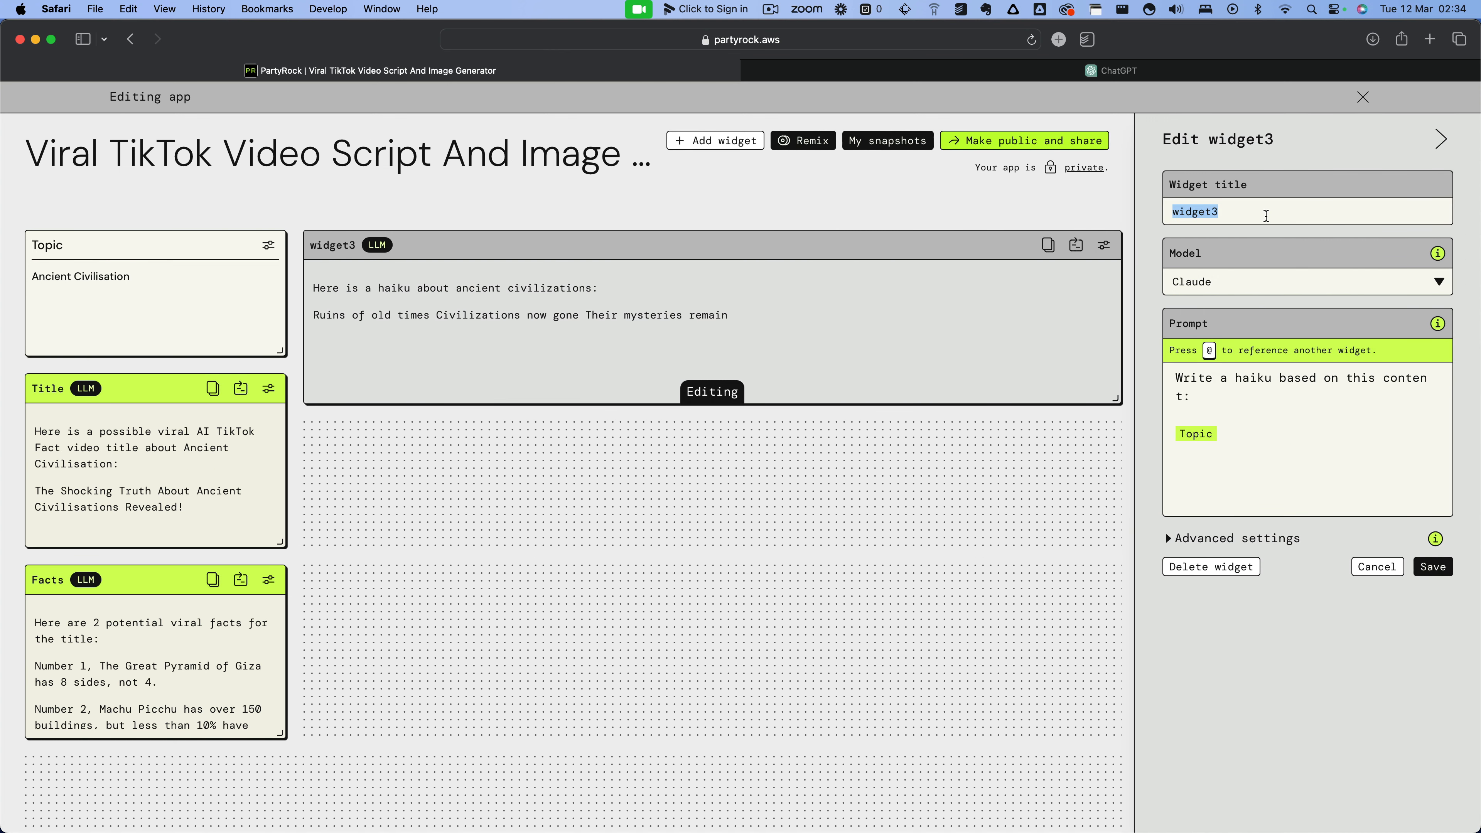
{"action": "type", "text": "Fact 1 P"}
{"action": "key", "text": "BackSpace"}
{"action": "type", "text": "Image Promp"}
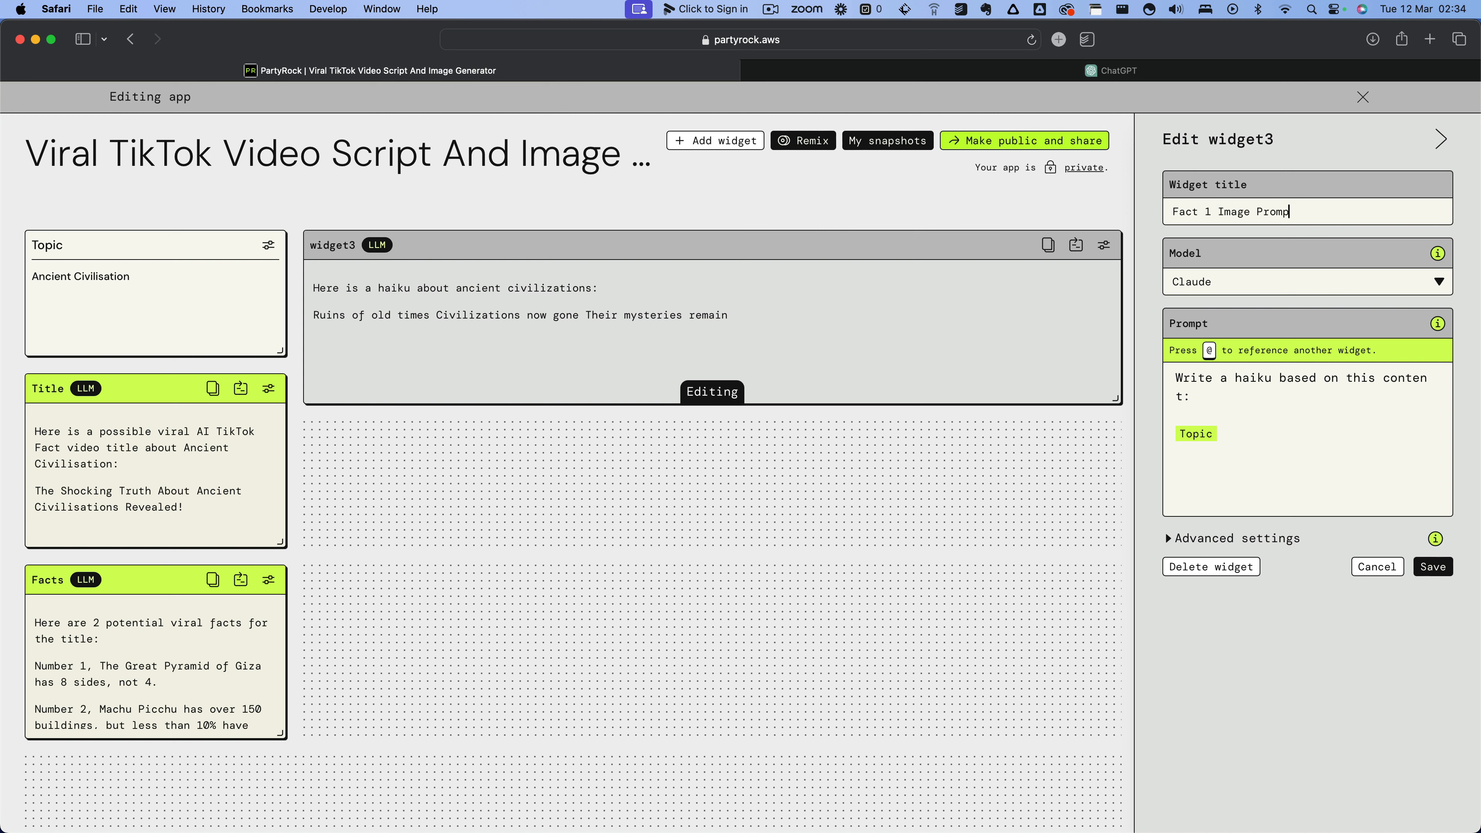
{"action": "type", "text": "t"}
- Replace the prompt with "Using Fact 1 from Facts, generate an image prompt that depicts Fact 1", referencing the Facts widget, and save the widget
{"action": "left_click", "coordinate": [1307, 455]}
{"action": "key", "text": "super+a"}
{"action": "type", "text": "Using Fact 1 from @"}
{"action": "key", "text": "Return"}
{"action": "type", "text": ", generate an image promp"}
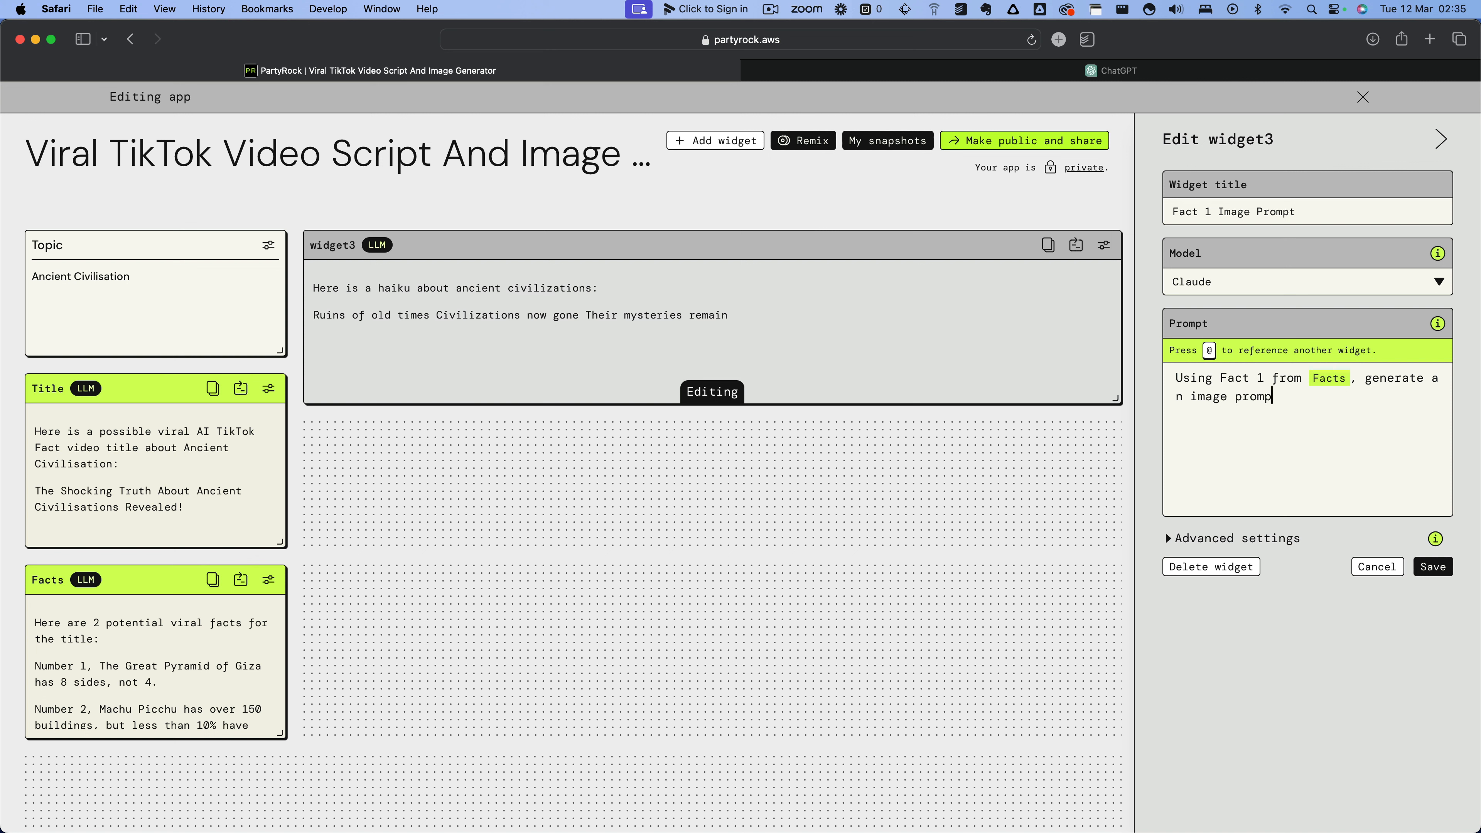
{"action": "type", "text": "t that depicts"}
{"action": "key", "text": "BackSpace"}
{"action": "key", "text": "BackSpace"}
{"action": "key", "text": "BackSpace"}
{"action": "type", "text": "cts Fact"}
{"action": "left_click", "coordinate": [1432, 566]}
- Resubmit the Topic to regenerate the outputs, then make the Fact 1 Image Prompt widget narrower and taller
{"action": "left_click", "coordinate": [245, 280]}
{"action": "key", "text": "Return"}
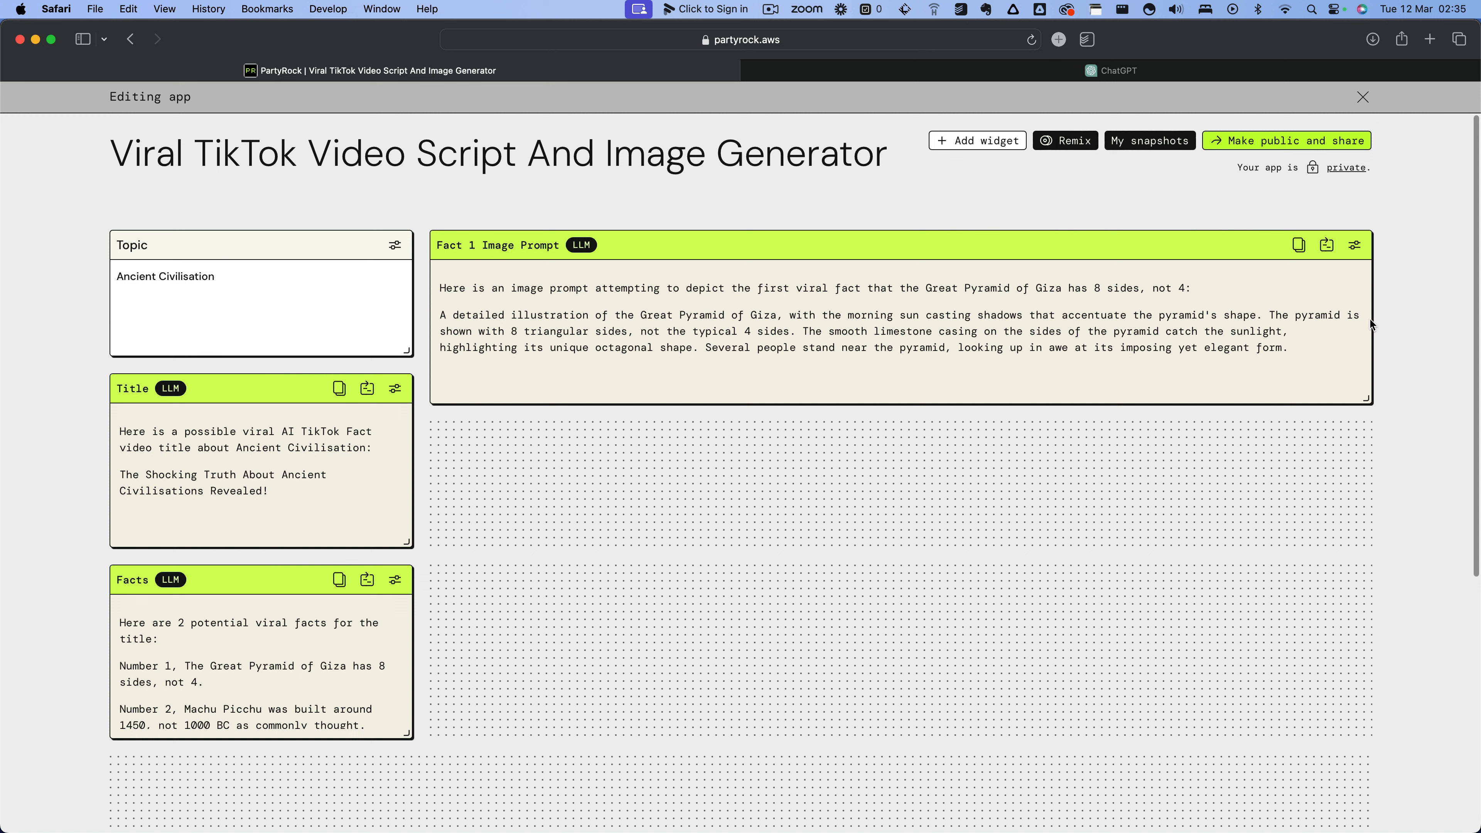
{"action": "left_click_drag", "start_coordinate": [1367, 398], "coordinate": [959, 453]}
- Add an image generation widget and title it "Fact 1 Image"
{"action": "left_click", "coordinate": [977, 140]}
{"action": "left_click", "coordinate": [1026, 351]}
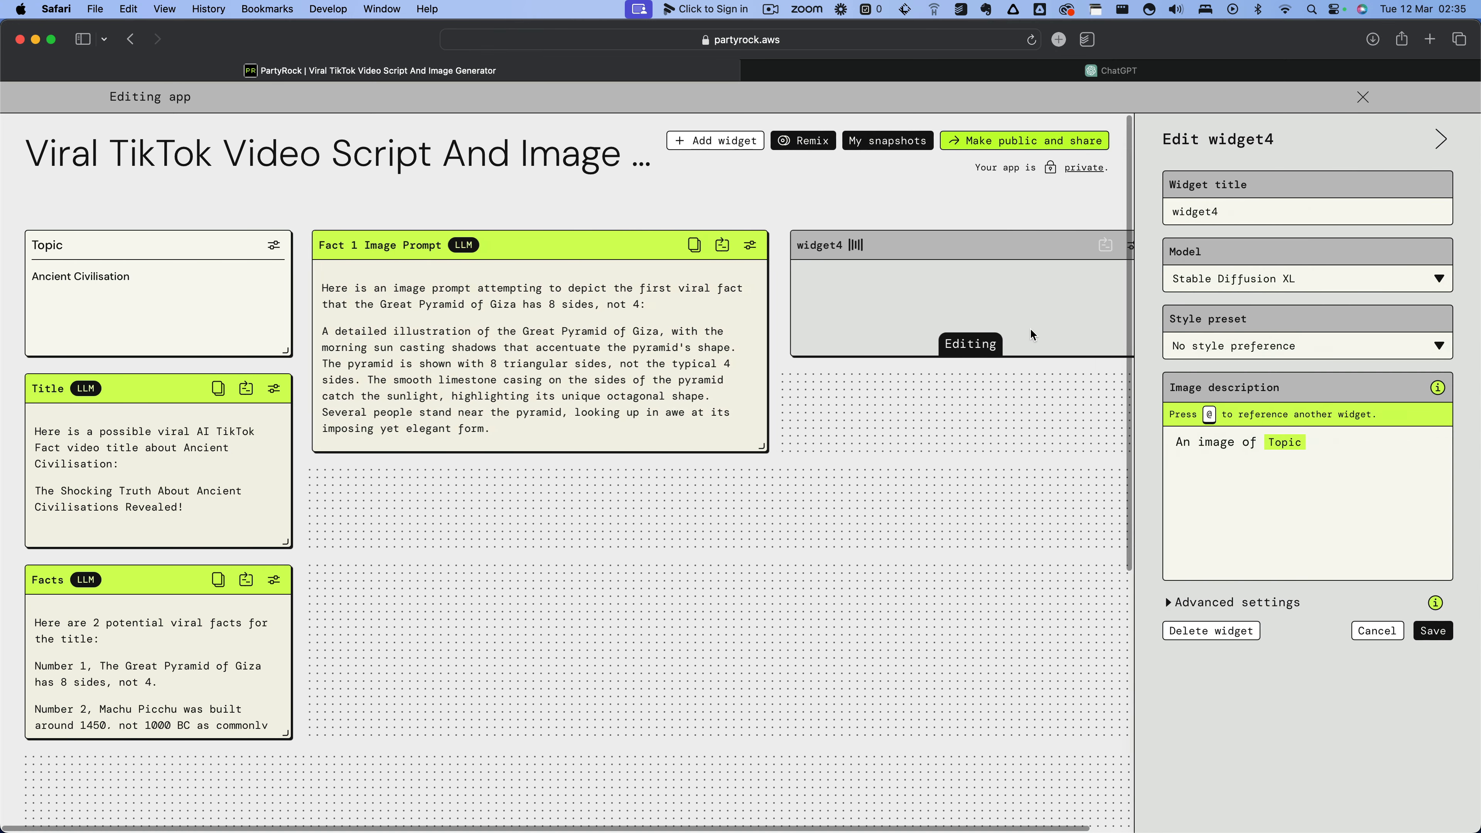
{"action": "double_click", "coordinate": [1230, 210]}
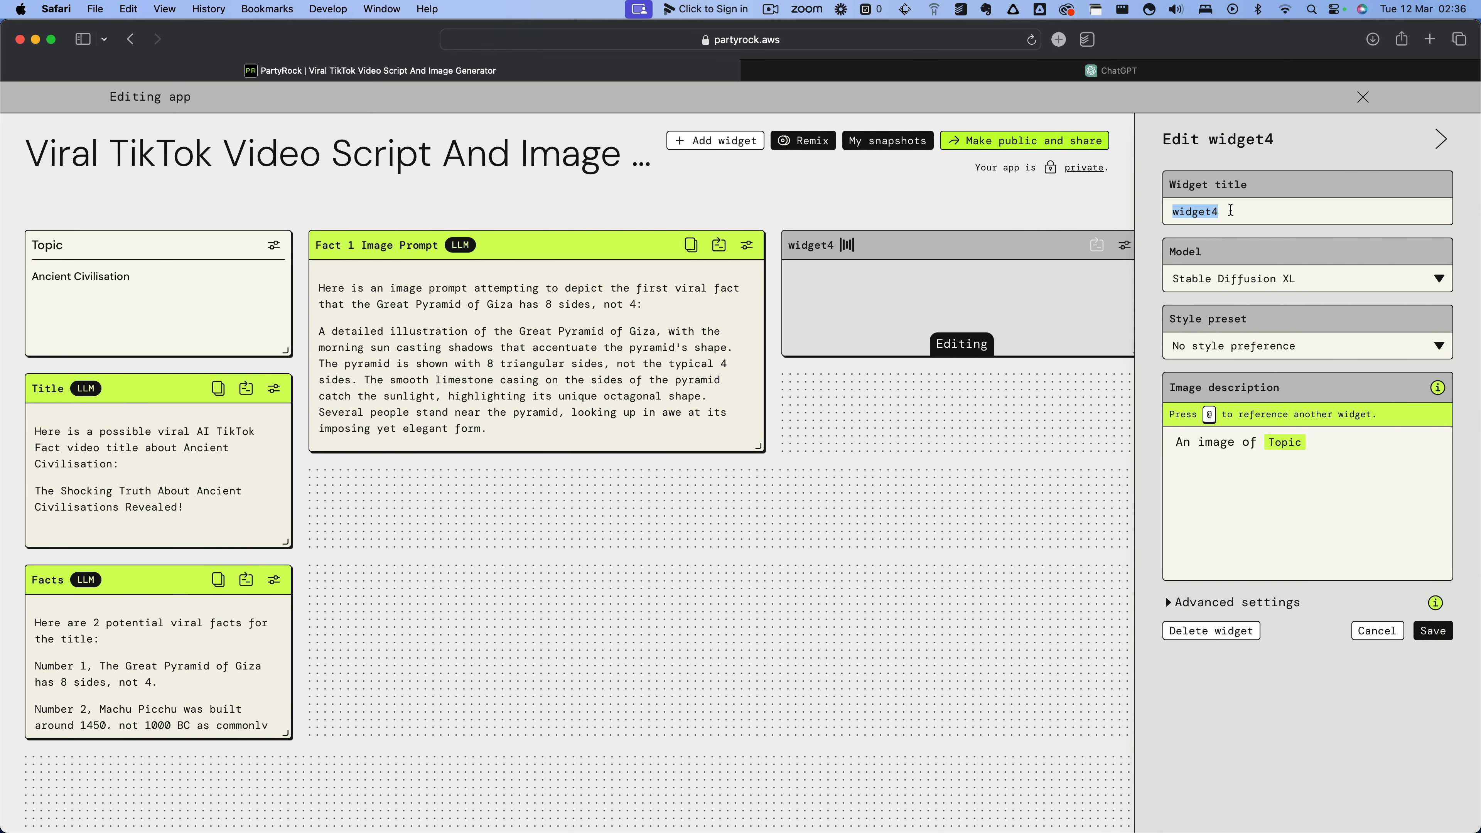
{"action": "type", "text": "Fact 1 Image"}
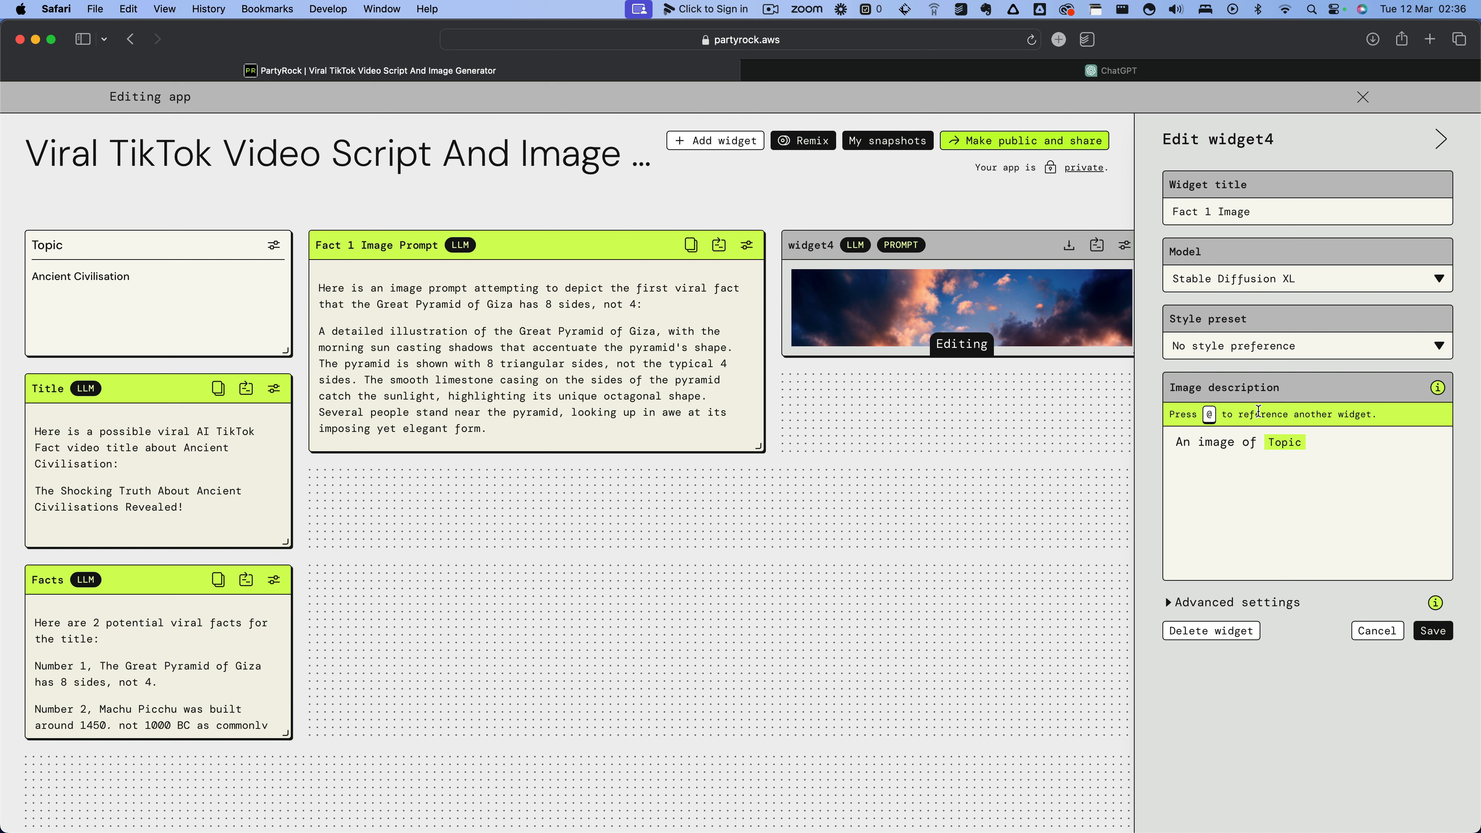
- Set the image description to "An image using the prompt in" followed by a reference to Fact 1 Image Prompt, and save the widget
{"action": "left_click", "coordinate": [1312, 457]}
{"action": "key", "text": "BackSpace"}
{"action": "key", "text": "BackSpace"}
{"action": "key", "text": "BackSpace"}
{"action": "key", "text": "BackSpace"}
{"action": "type", "text": "using the prompt in "}
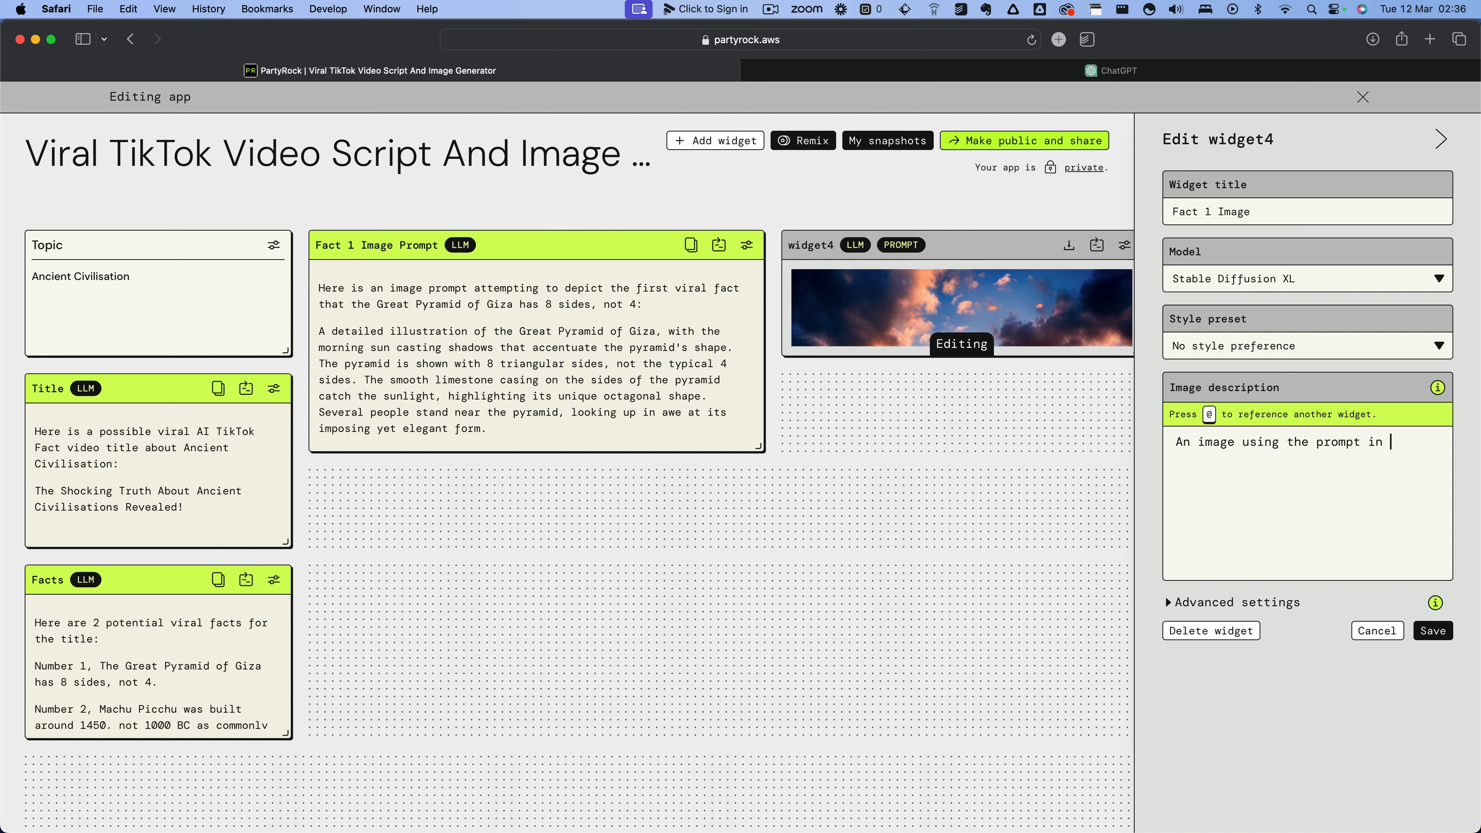
{"action": "type", "text": "Fa"}
{"action": "key", "text": "BackSpace"}
{"action": "key", "text": "BackSpace"}
{"action": "type", "text": "Fa"}
{"action": "key", "text": "BackSpace"}
{"action": "key", "text": "BackSpace"}
{"action": "type", "text": "@"}
{"action": "key", "text": "Down"}
{"action": "key", "text": "Return"}
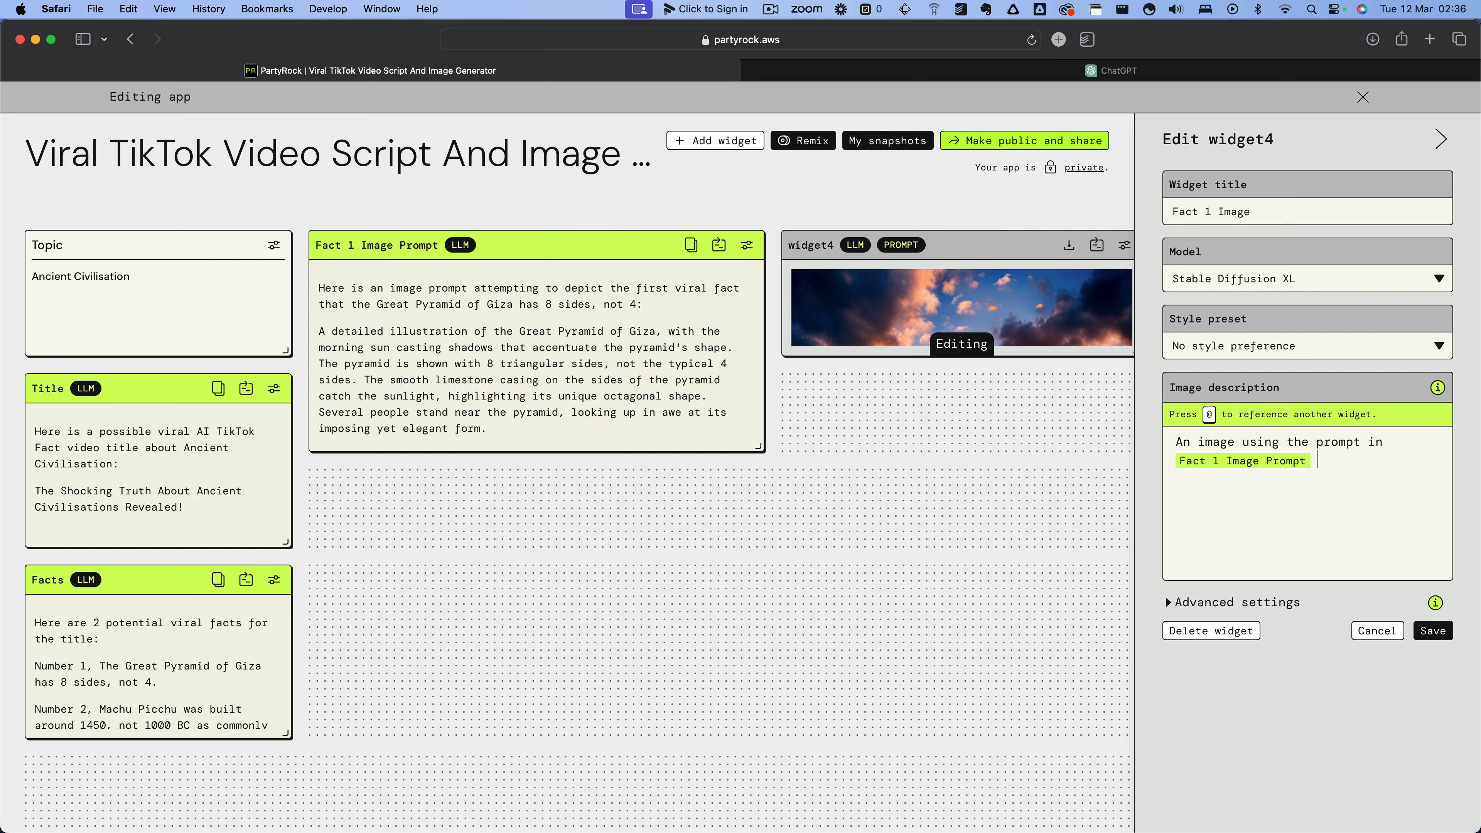
{"action": "left_click", "coordinate": [1433, 631]}
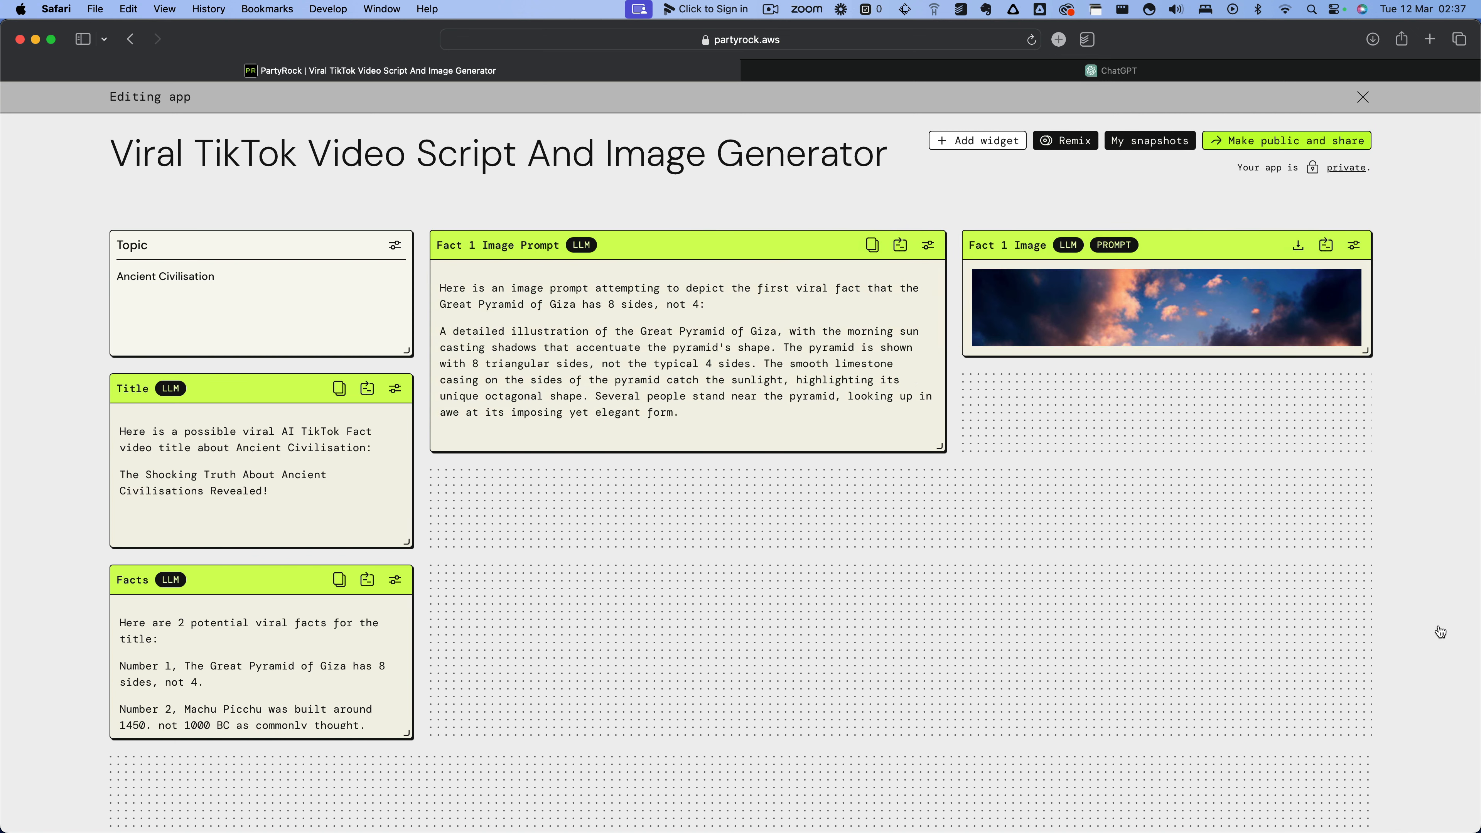
- Resize the Fact 1 Image widget to show the whole picture, and lengthen the Fact 1 Image Prompt widget to the same height
{"action": "left_click_drag", "start_coordinate": [1365, 352], "coordinate": [1086, 619]}
{"action": "left_click_drag", "start_coordinate": [940, 447], "coordinate": [941, 507]}
{"action": "left_click_drag", "start_coordinate": [1257, 640], "coordinate": [1258, 550]}
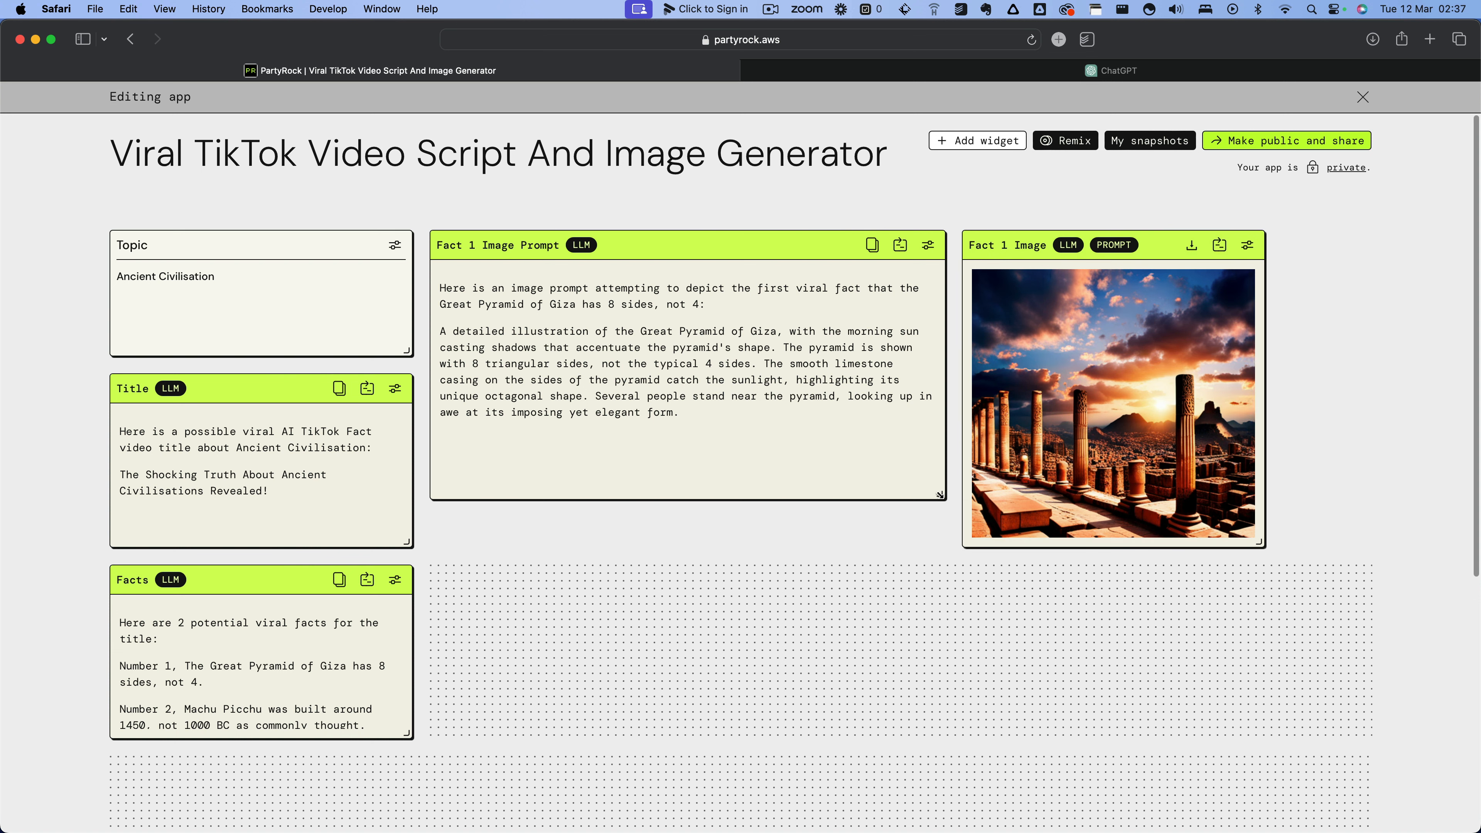
{"action": "left_click_drag", "start_coordinate": [934, 493], "coordinate": [940, 543]}
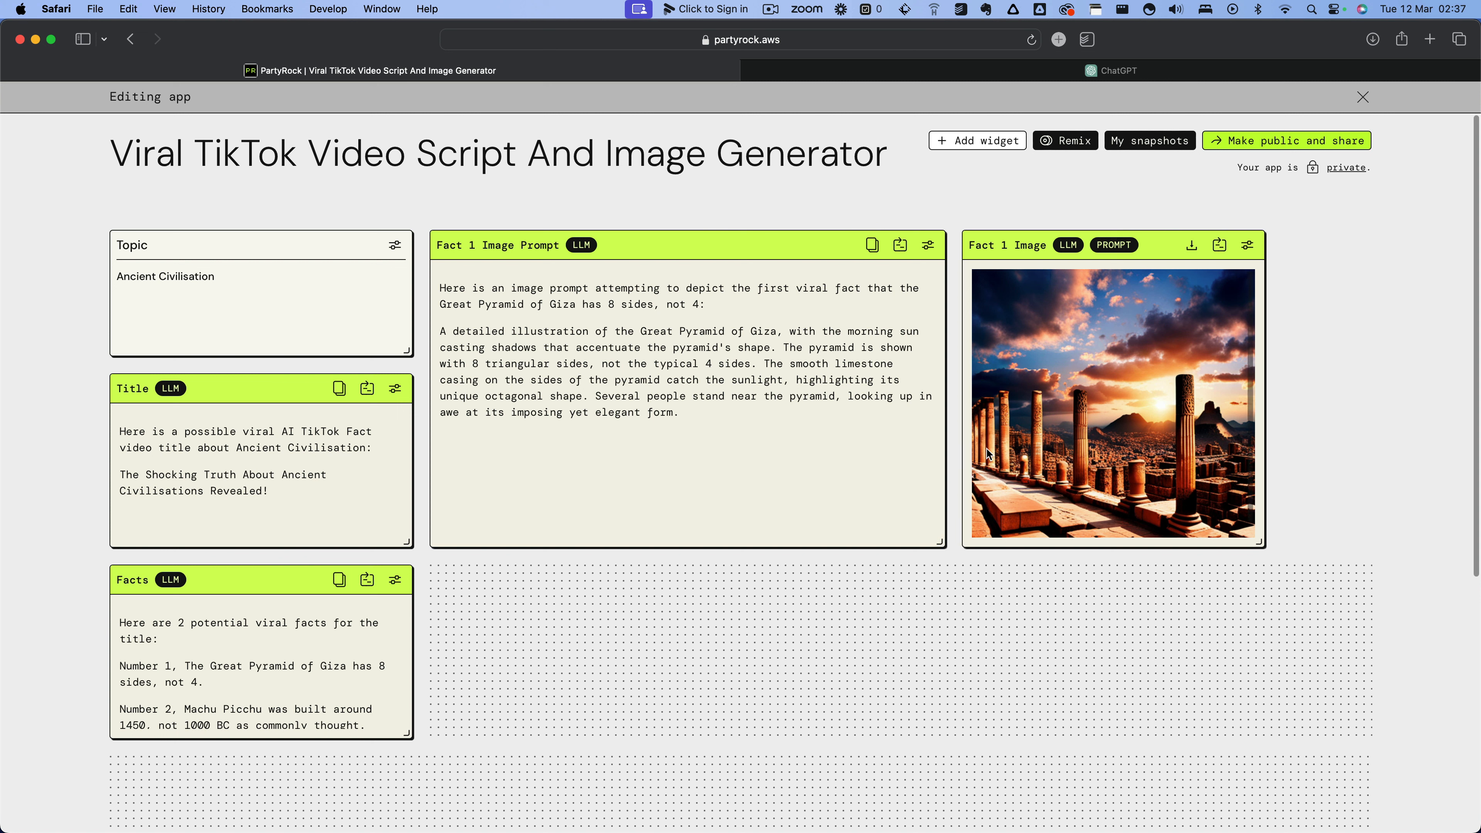
- Replace the Topic with "Insects" to regenerate the title, facts, image prompt and image
{"action": "double_click", "coordinate": [245, 296]}
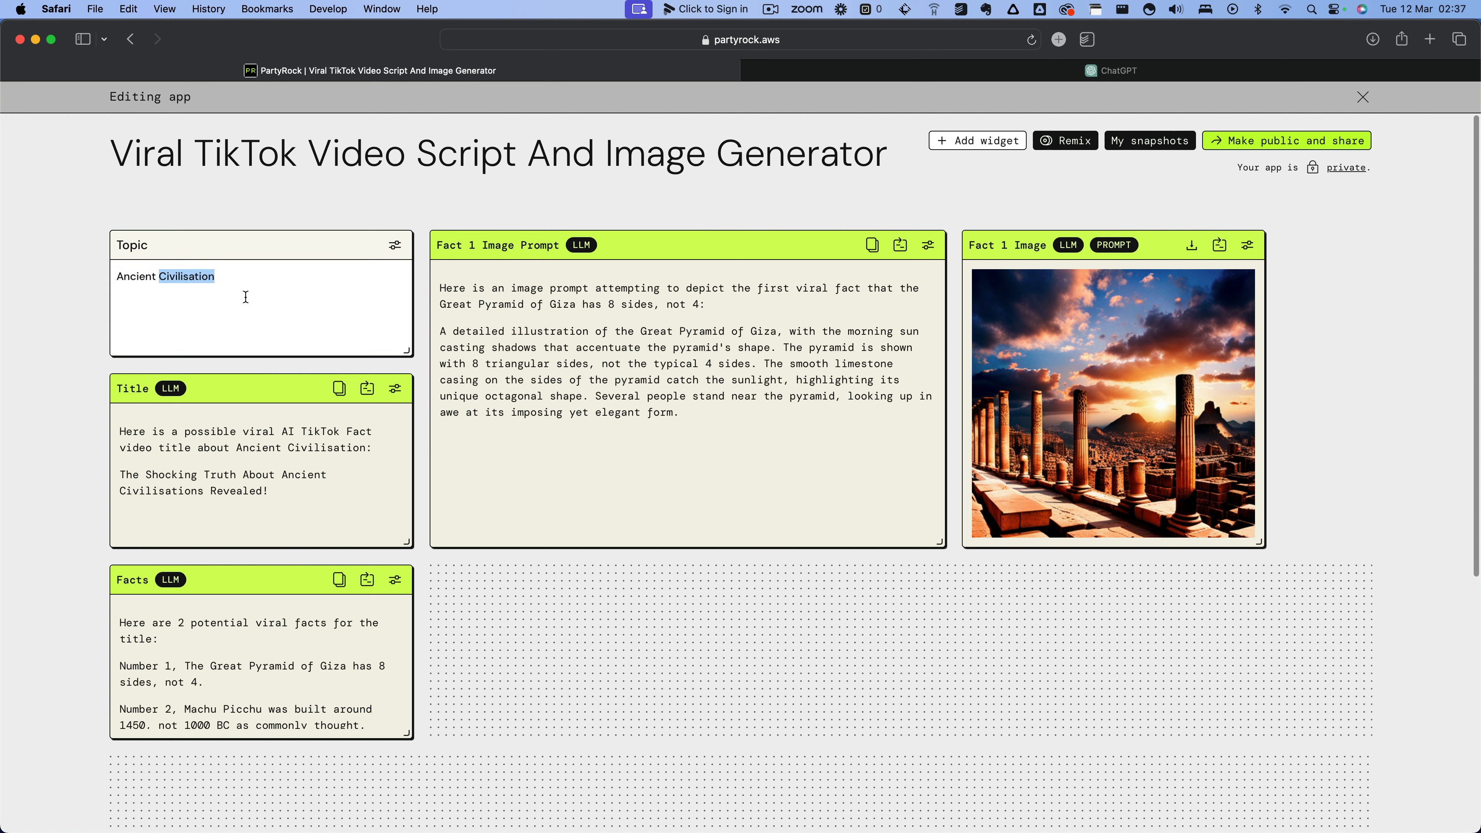
{"action": "left_click", "coordinate": [245, 297]}
{"action": "double_click", "coordinate": [171, 282]}
{"action": "left_click", "coordinate": [171, 282]}
{"action": "key", "text": "super+a"}
{"action": "type", "text": "Inse"}
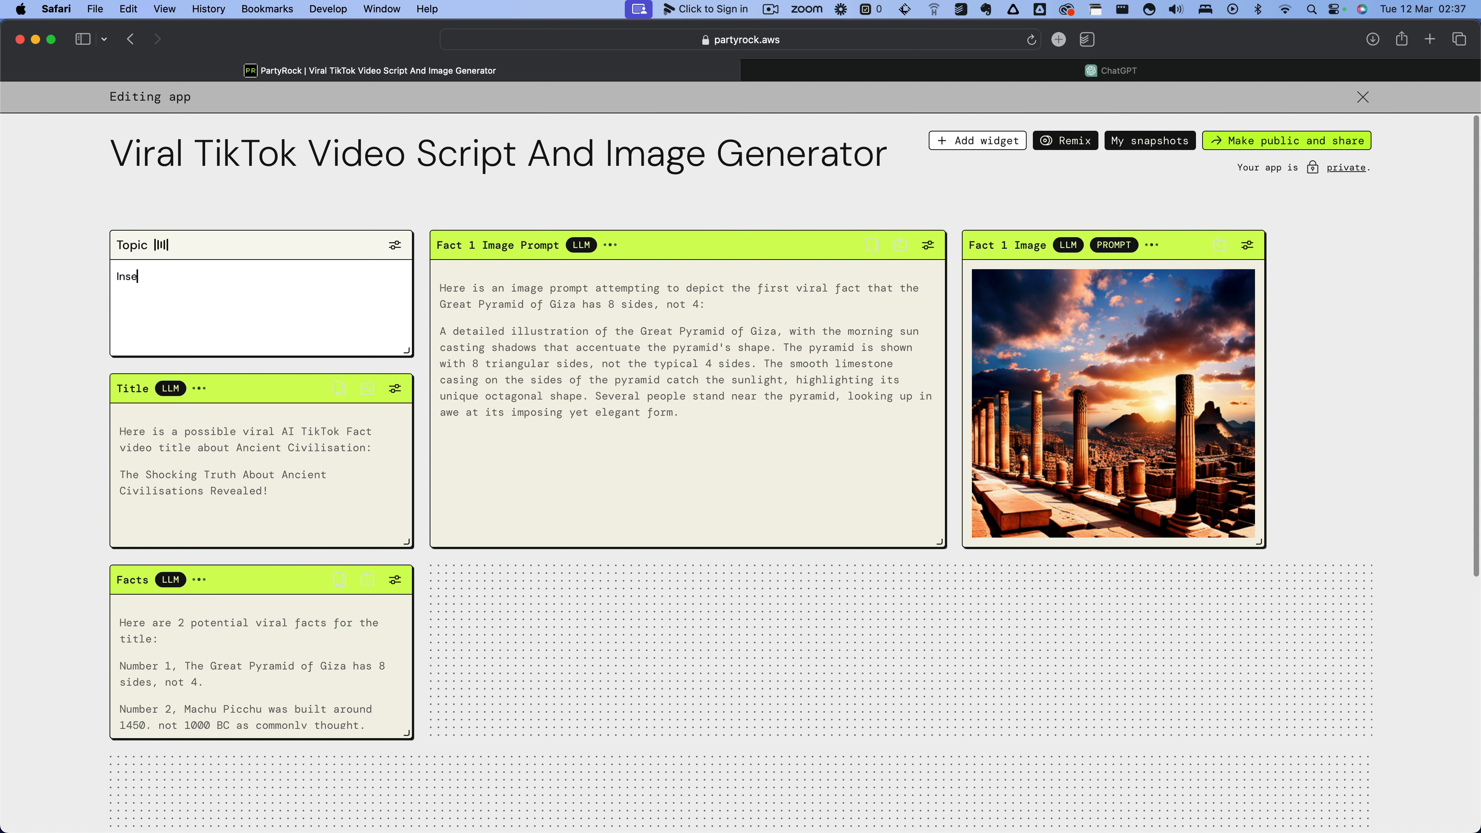
{"action": "type", "text": "cts"}
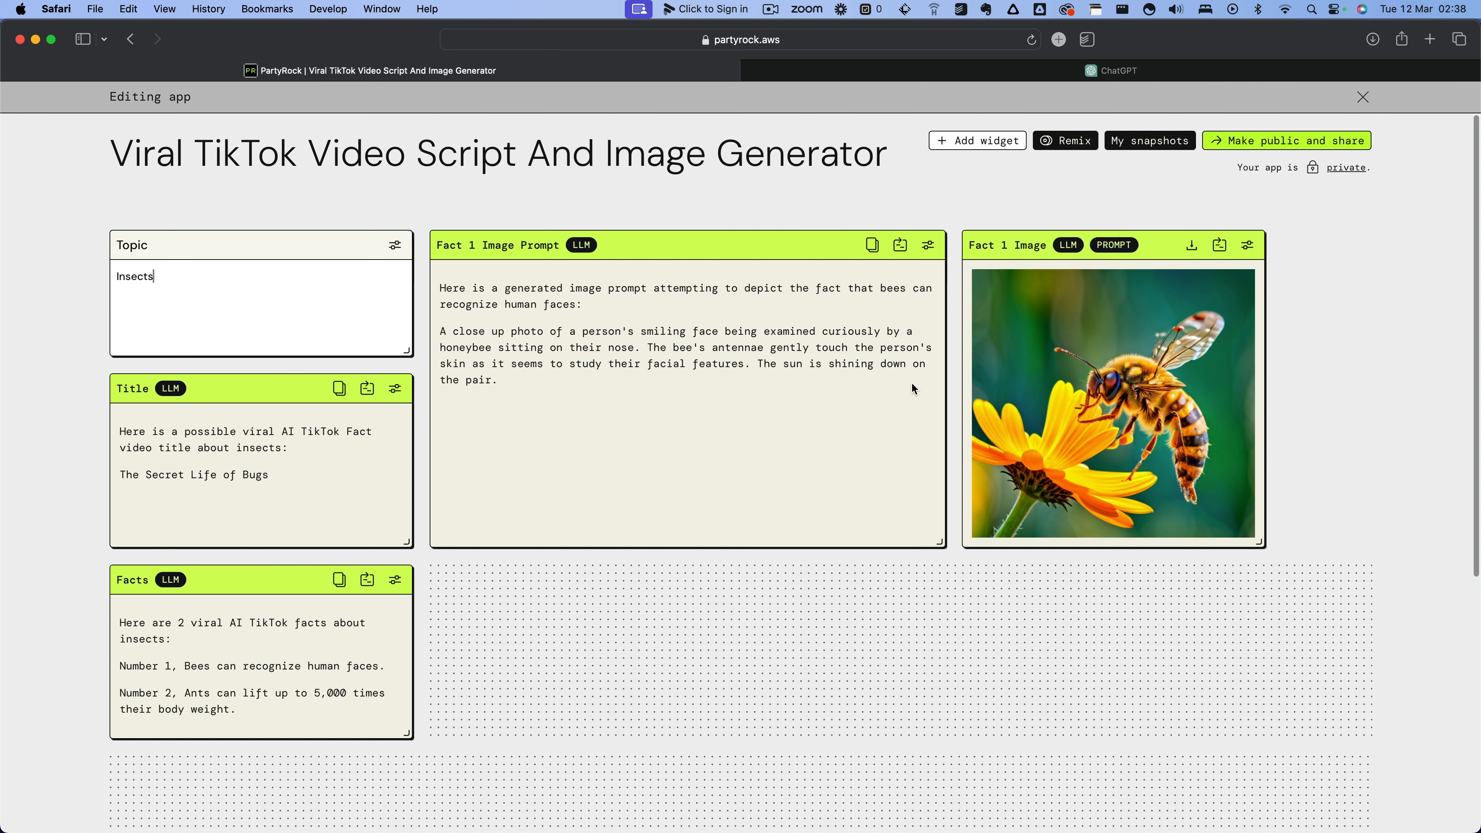
{"action": "mouse_move", "coordinate": [1129, 250]}
{"action": "left_click", "coordinate": [792, 527]}
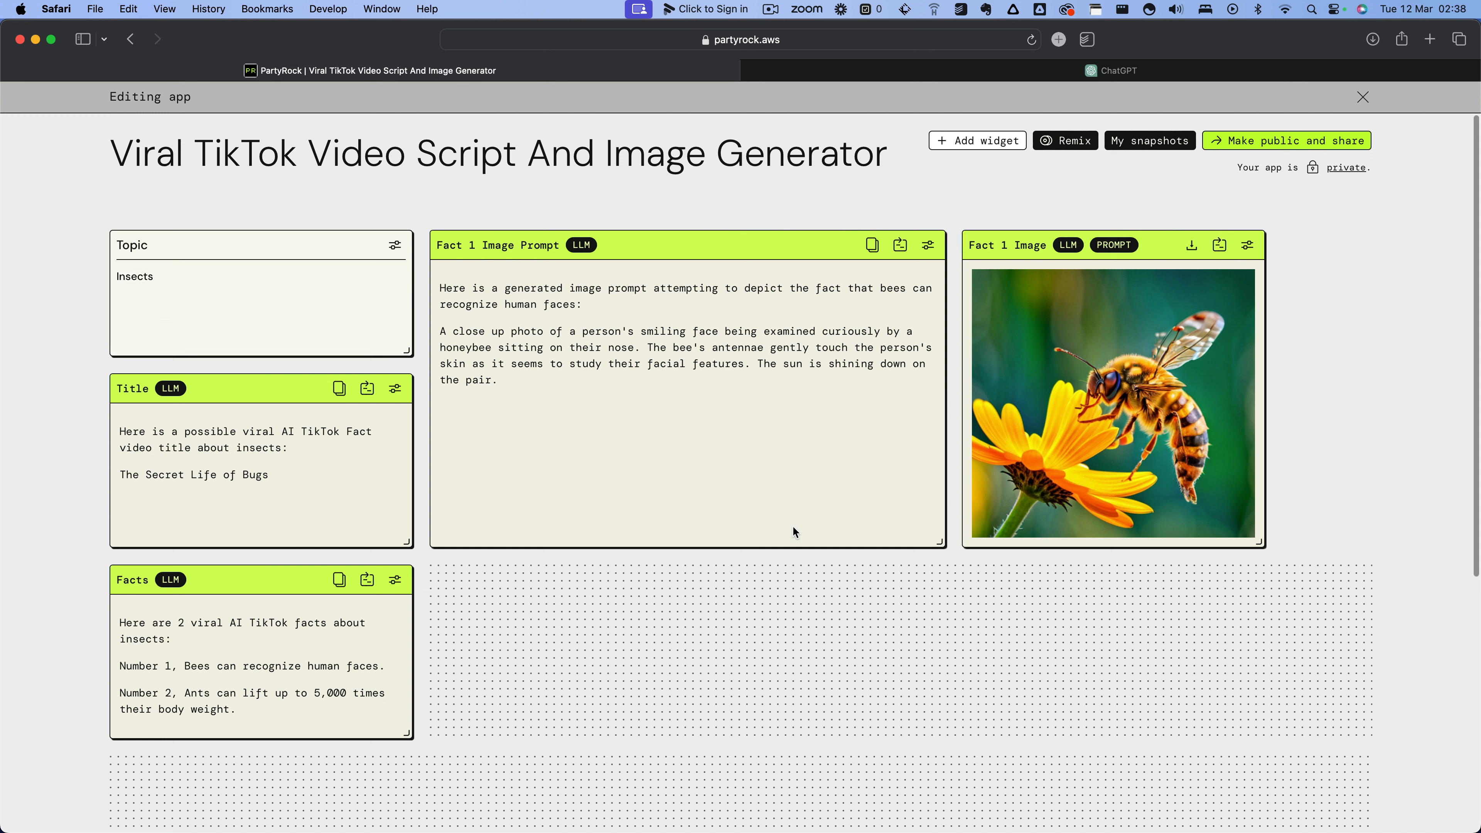
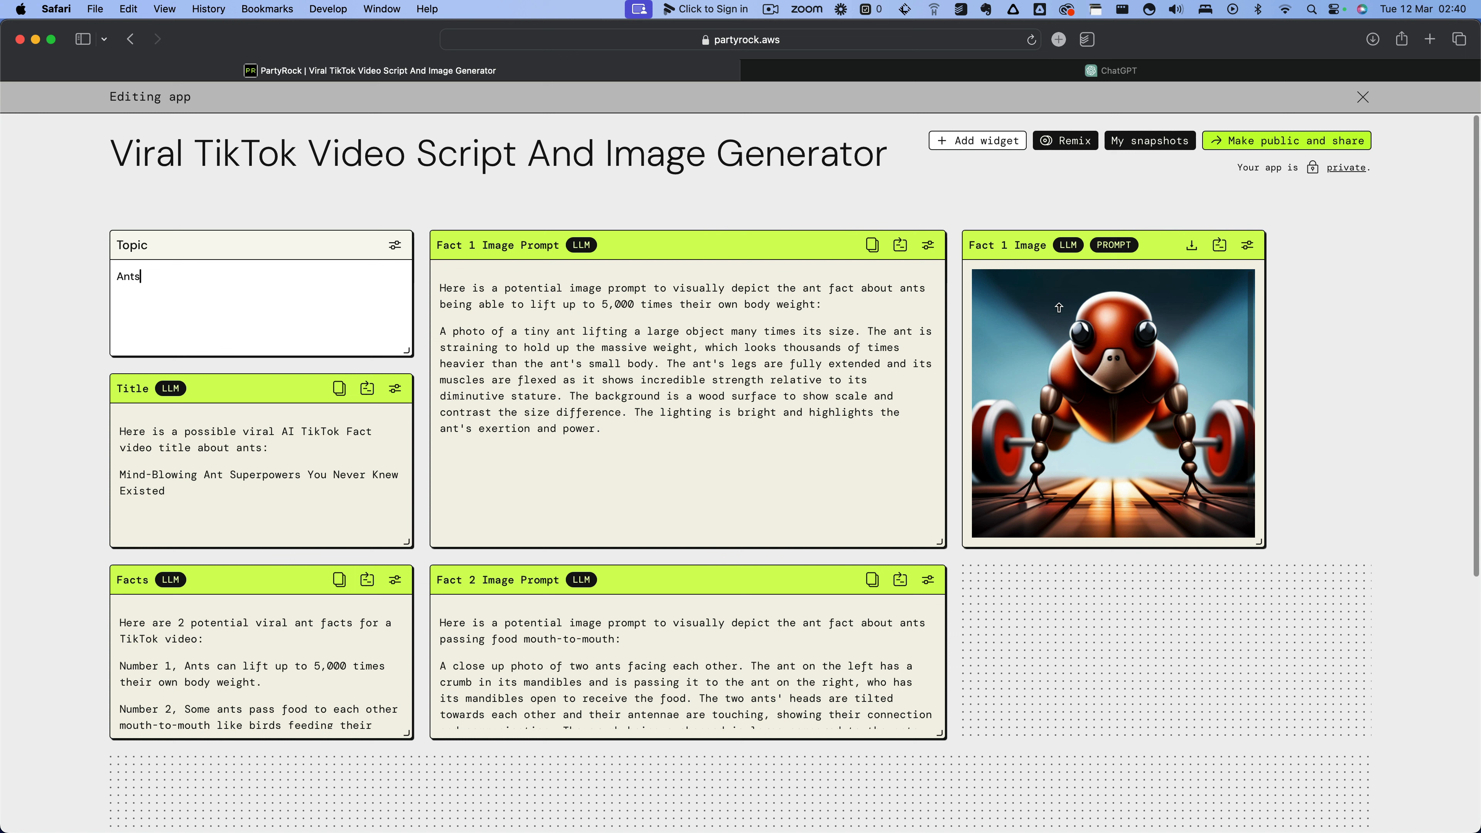
- Add an image generation widget beside the Fact 2 Image Prompt widget and title it "Fact 2 Image"
{"action": "mouse_move", "coordinate": [1115, 245]}
{"action": "left_click", "coordinate": [967, 578]}
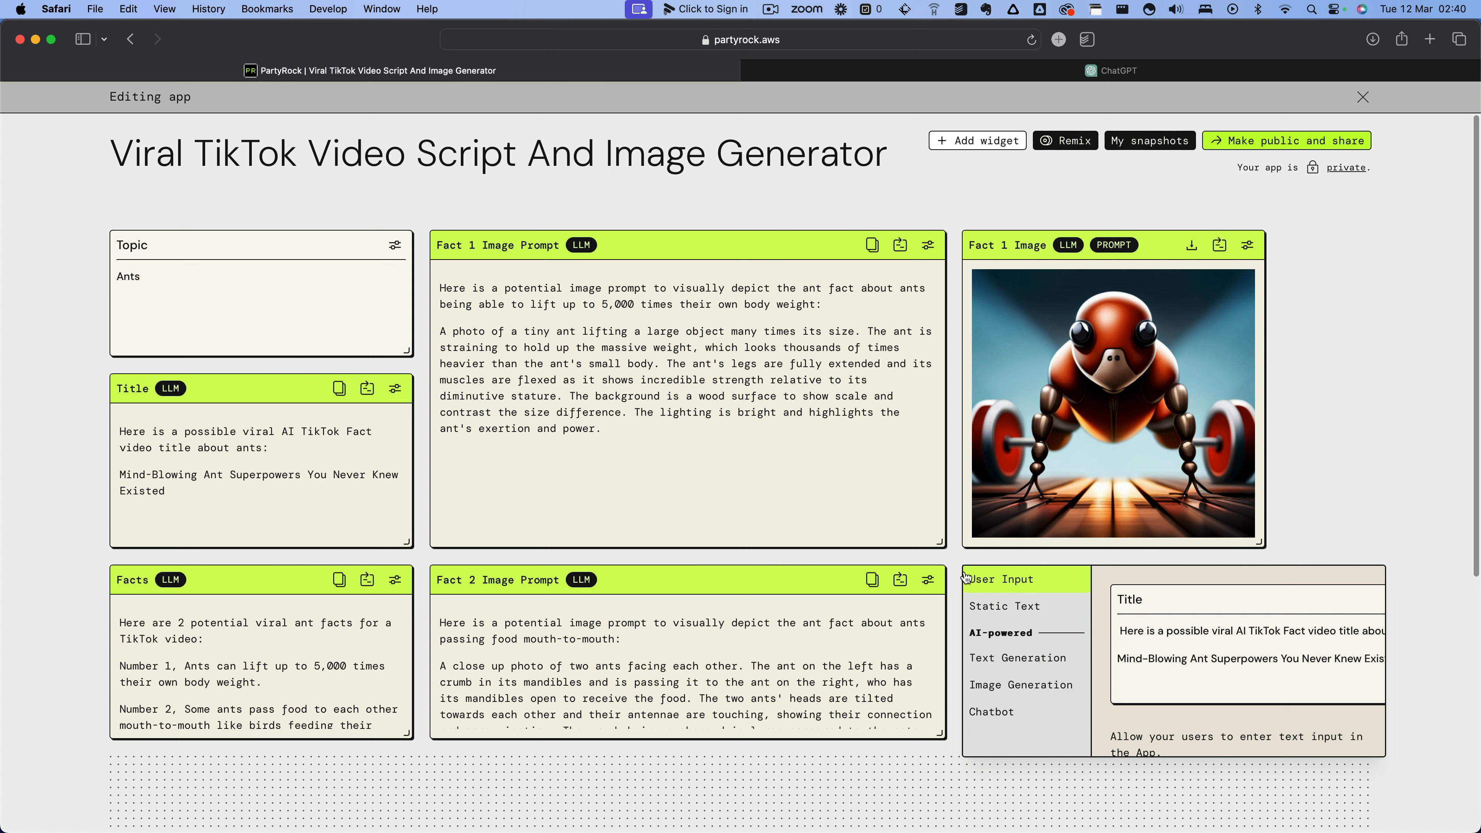
{"action": "left_click", "coordinate": [1071, 684]}
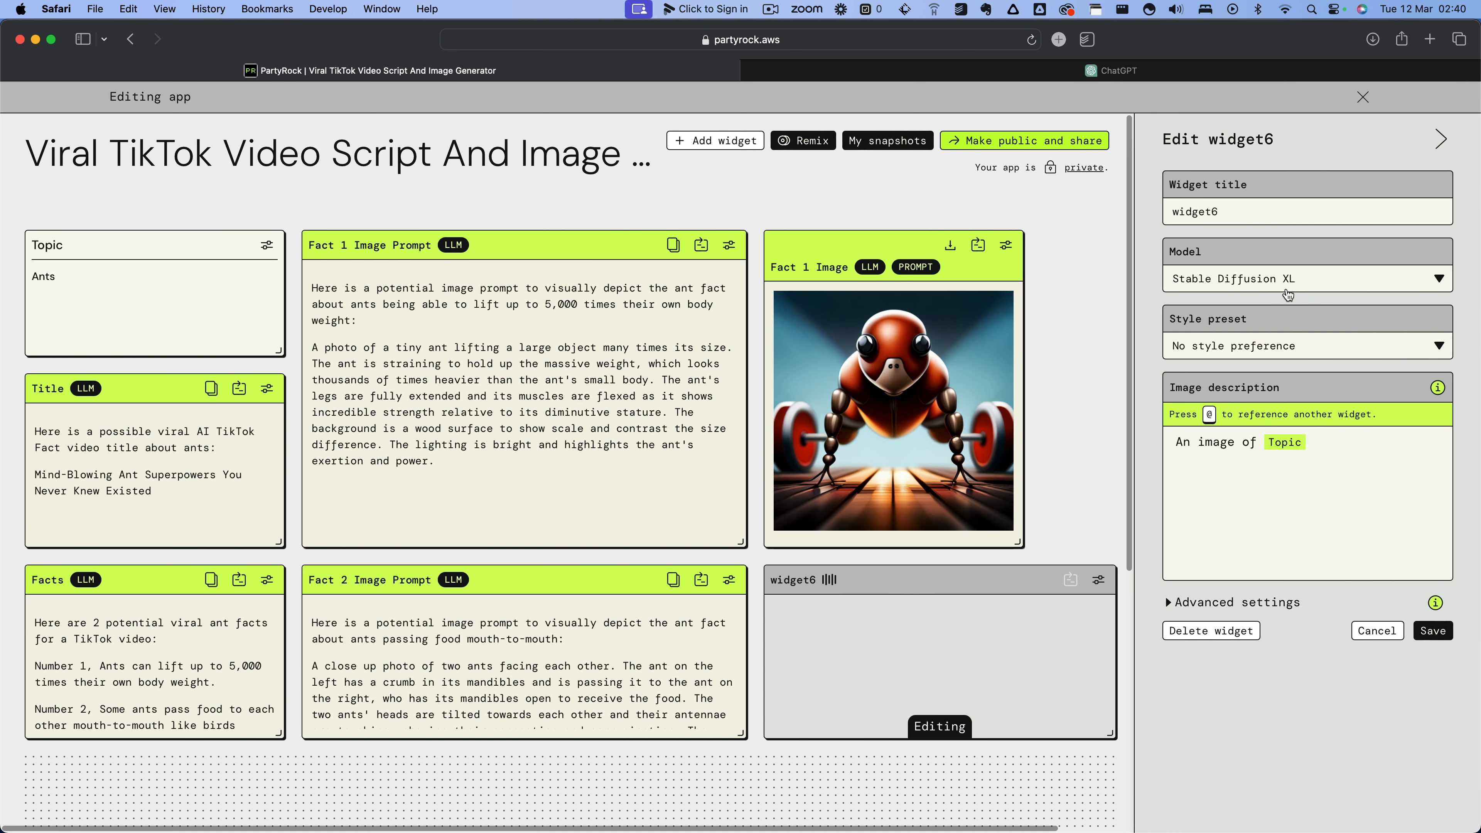
{"action": "double_click", "coordinate": [1255, 216]}
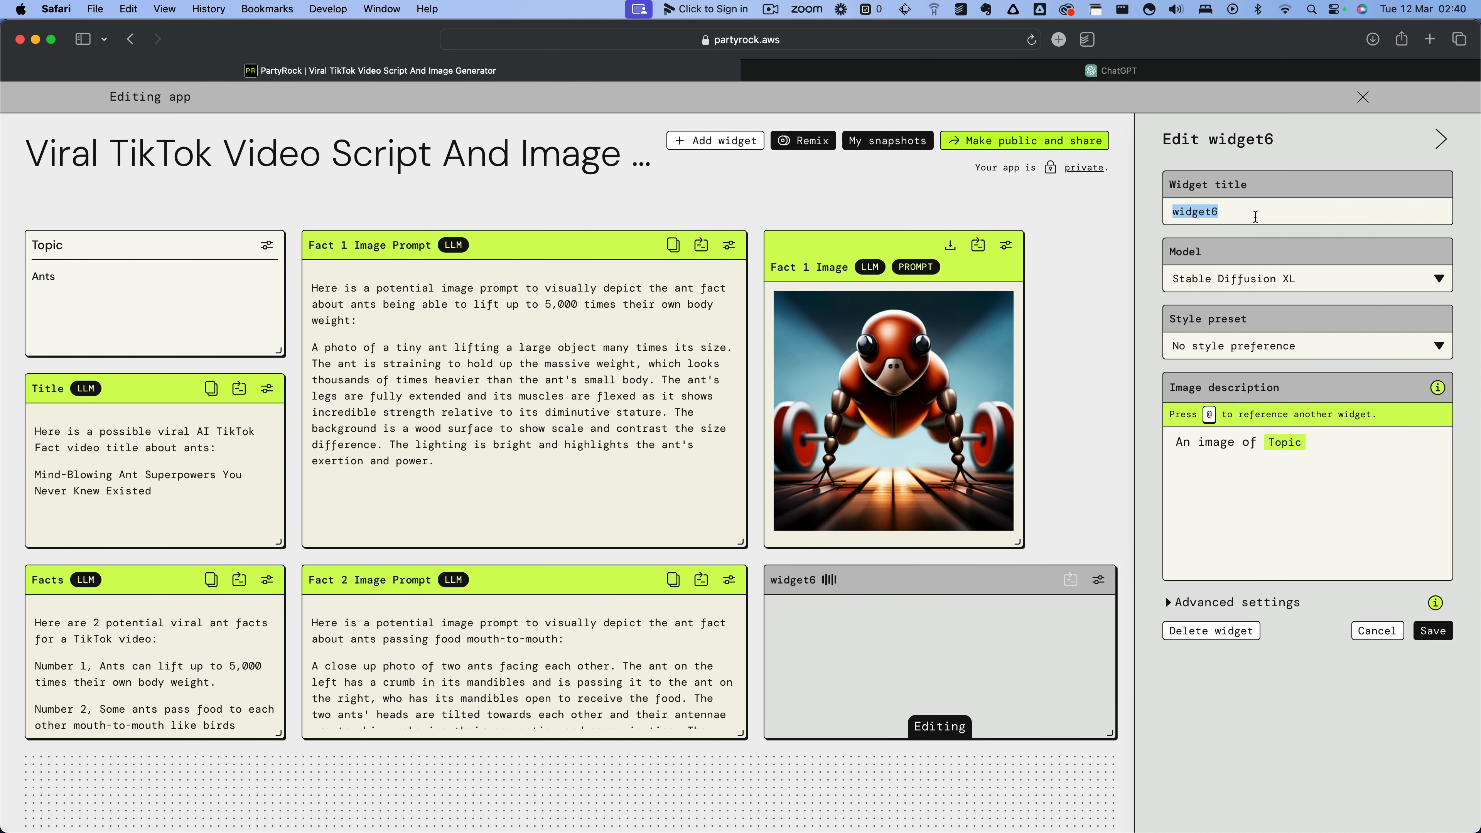
{"action": "type", "text": "Fact 2 Image"}
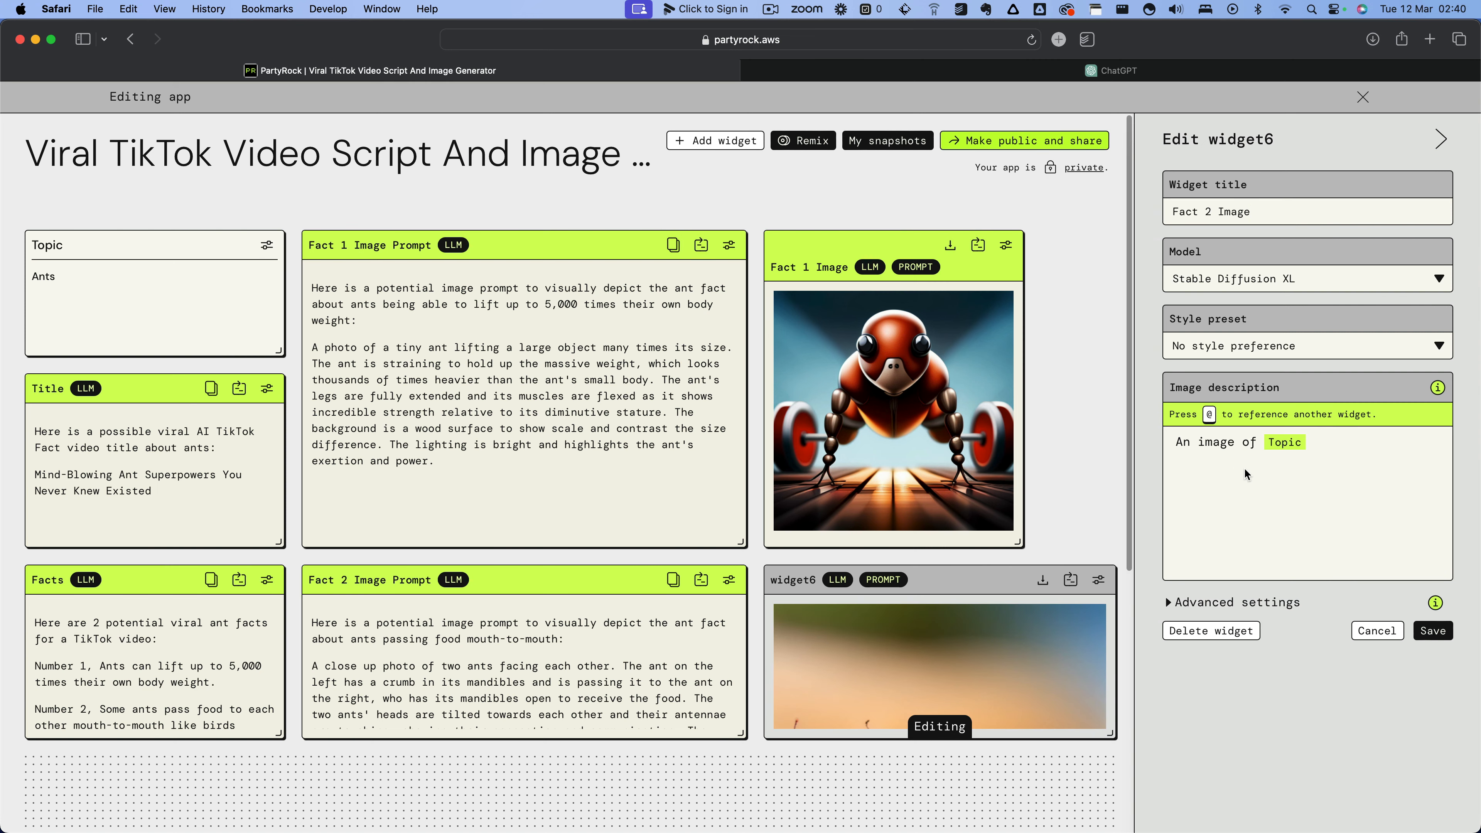
- Set the image description to "Using Fact 2 from Facts, generate an image prompt that depicts Fact 2", referencing the Facts widget, and save the widget
{"action": "left_click_drag", "start_coordinate": [1319, 444], "coordinate": [1170, 439]}
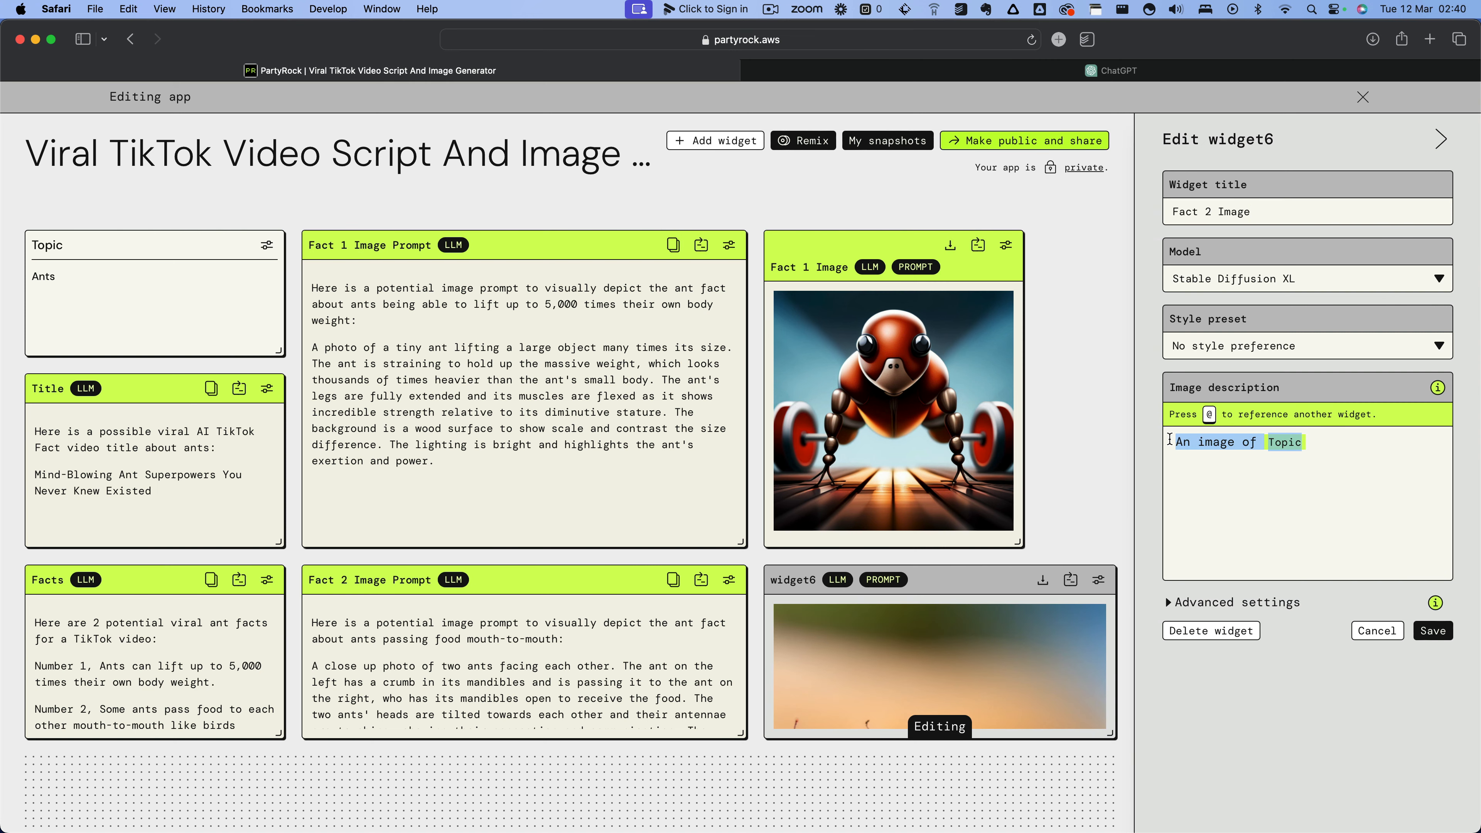
{"action": "type", "text": "Using Fact 1 from Facts, generate an image prompt that depicts Fact 1"}
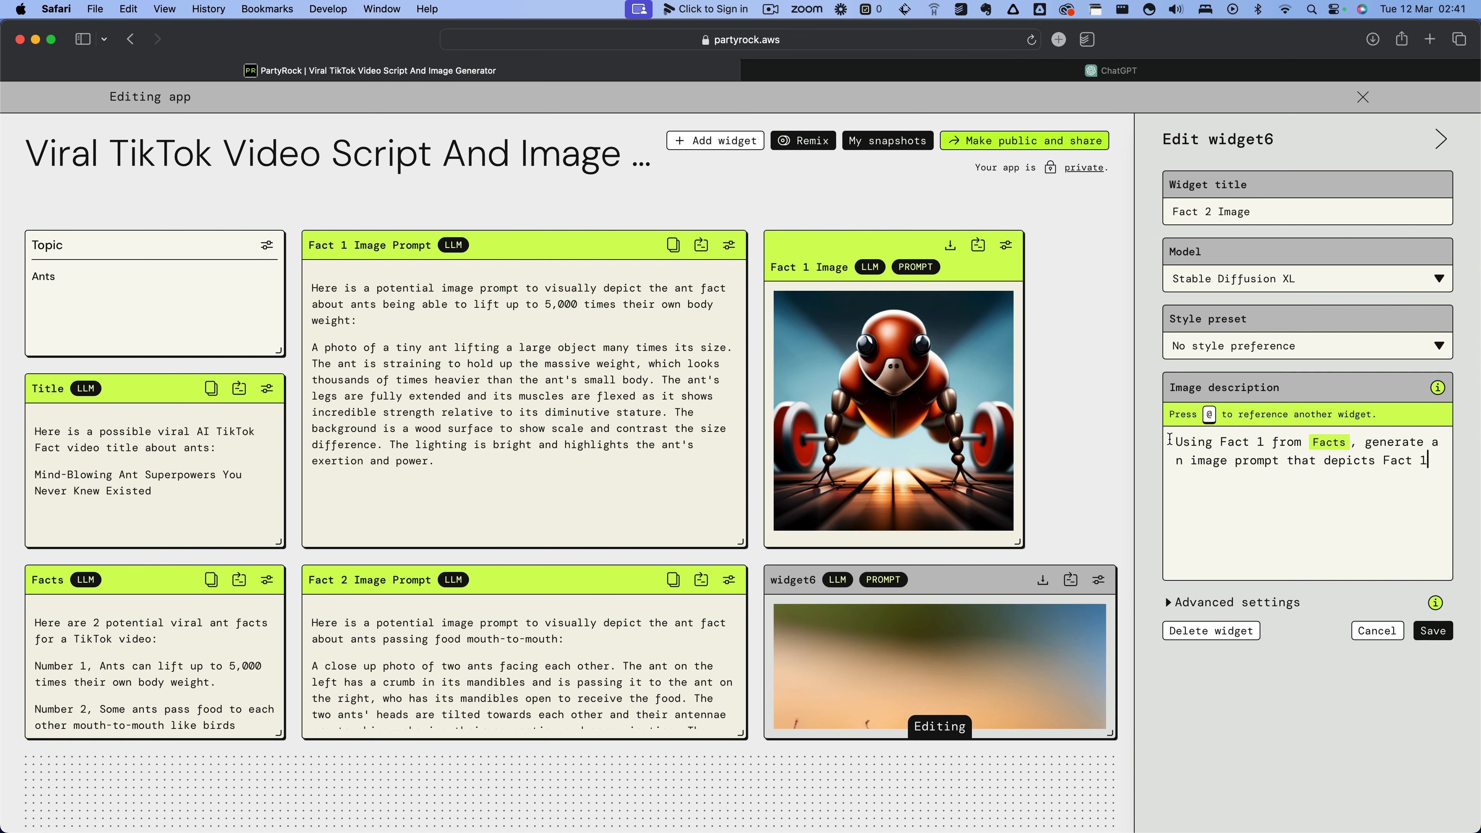
{"action": "left_click", "coordinate": [1265, 442]}
{"action": "key", "text": "BackSpace"}
{"action": "type", "text": "2"}
{"action": "left_click", "coordinate": [1438, 463]}
{"action": "key", "text": "BackSpace"}
{"action": "type", "text": "2"}
{"action": "left_click", "coordinate": [1433, 630]}
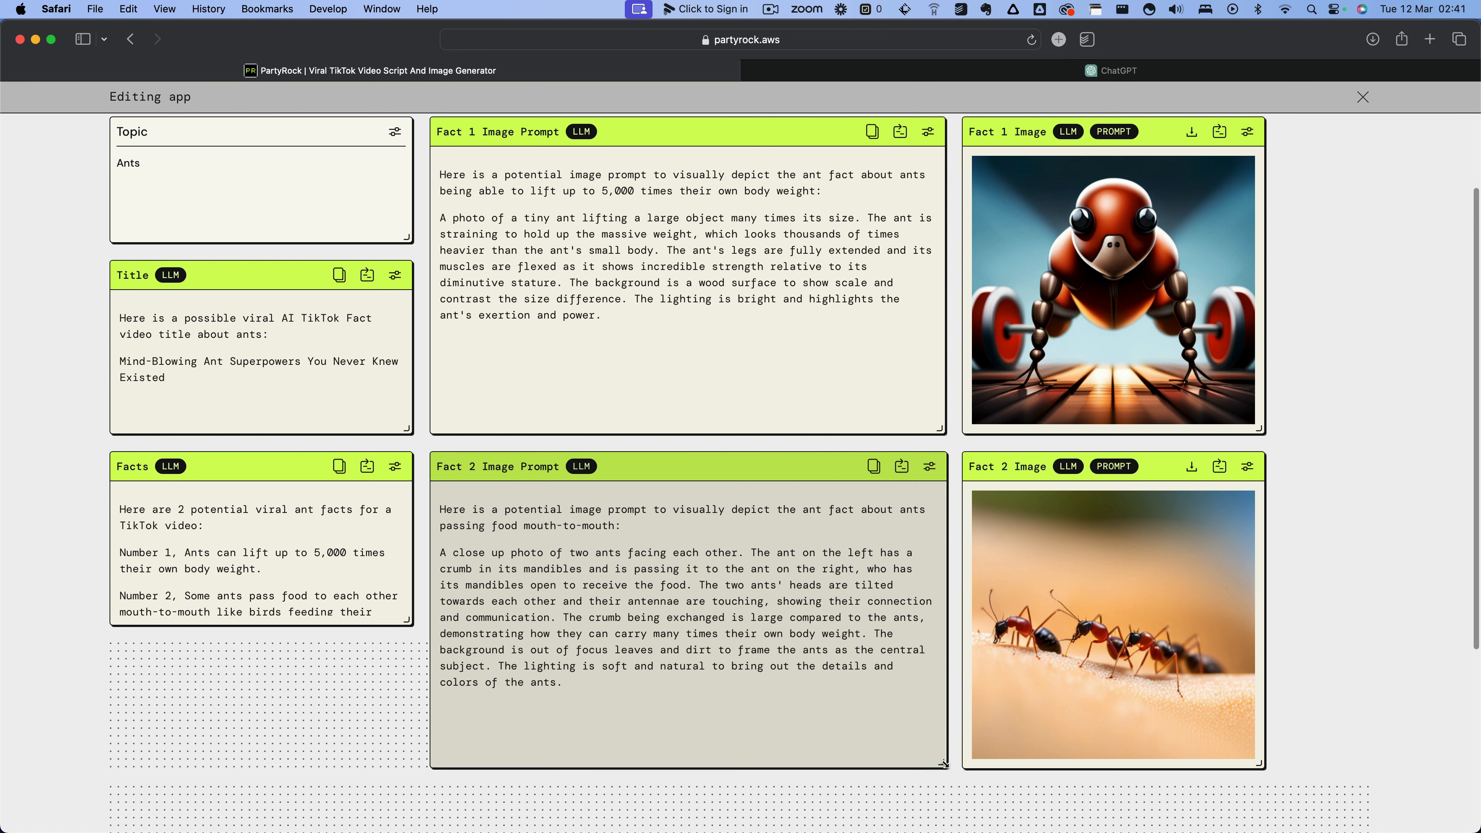
- Lengthen the Facts widget to match the Fact 2 Image Prompt widget's height
{"action": "left_click_drag", "start_coordinate": [406, 620], "coordinate": [390, 756]}
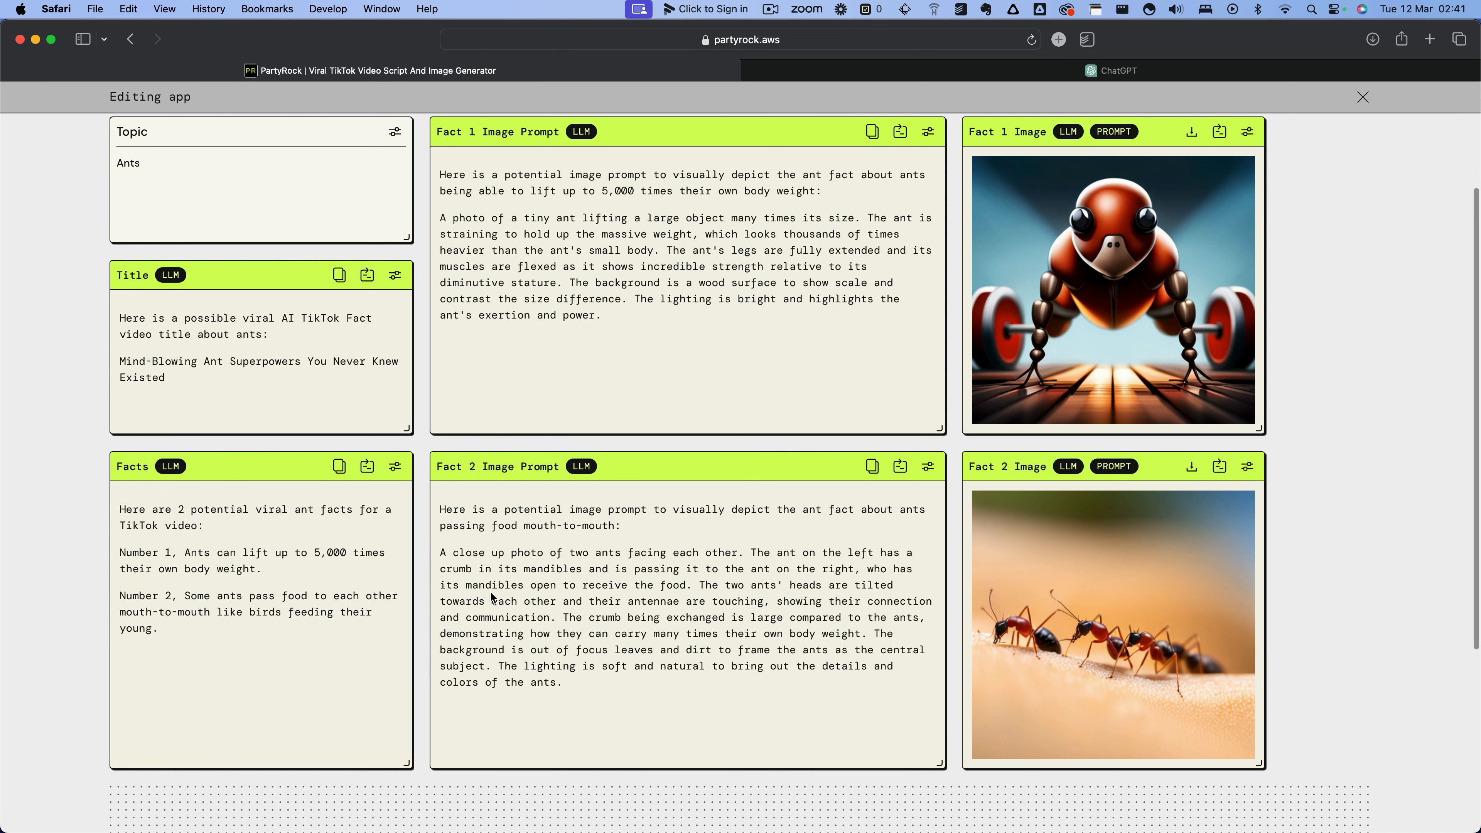
{"action": "scroll", "coordinate": [484, 589], "scroll_direction": "up", "scroll_amount": 3}
{"action": "scroll", "coordinate": [1317, 338], "scroll_direction": "down", "scroll_amount": 3}
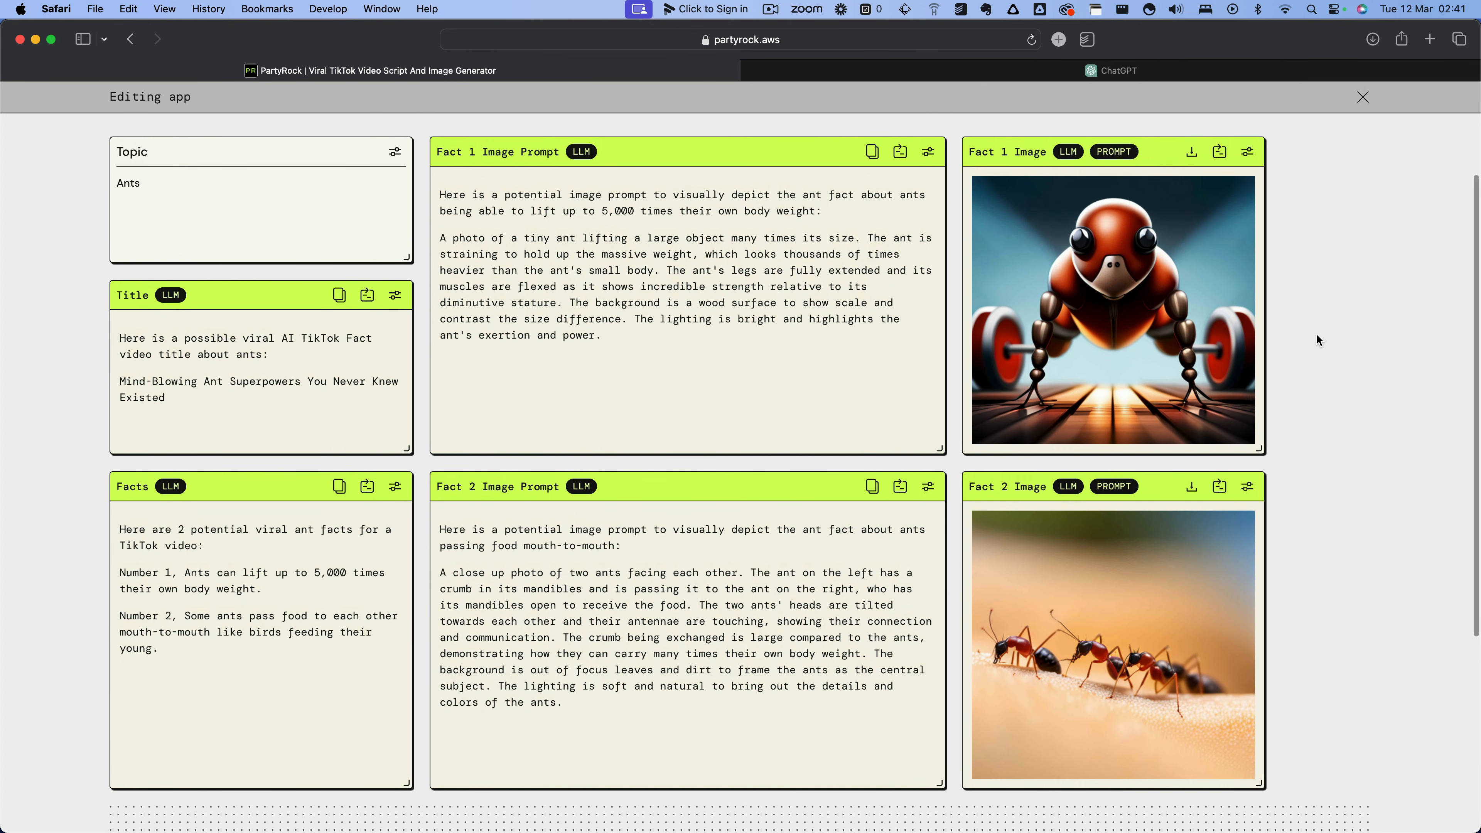
{"action": "scroll", "coordinate": [1316, 335], "scroll_direction": "down", "scroll_amount": 1}
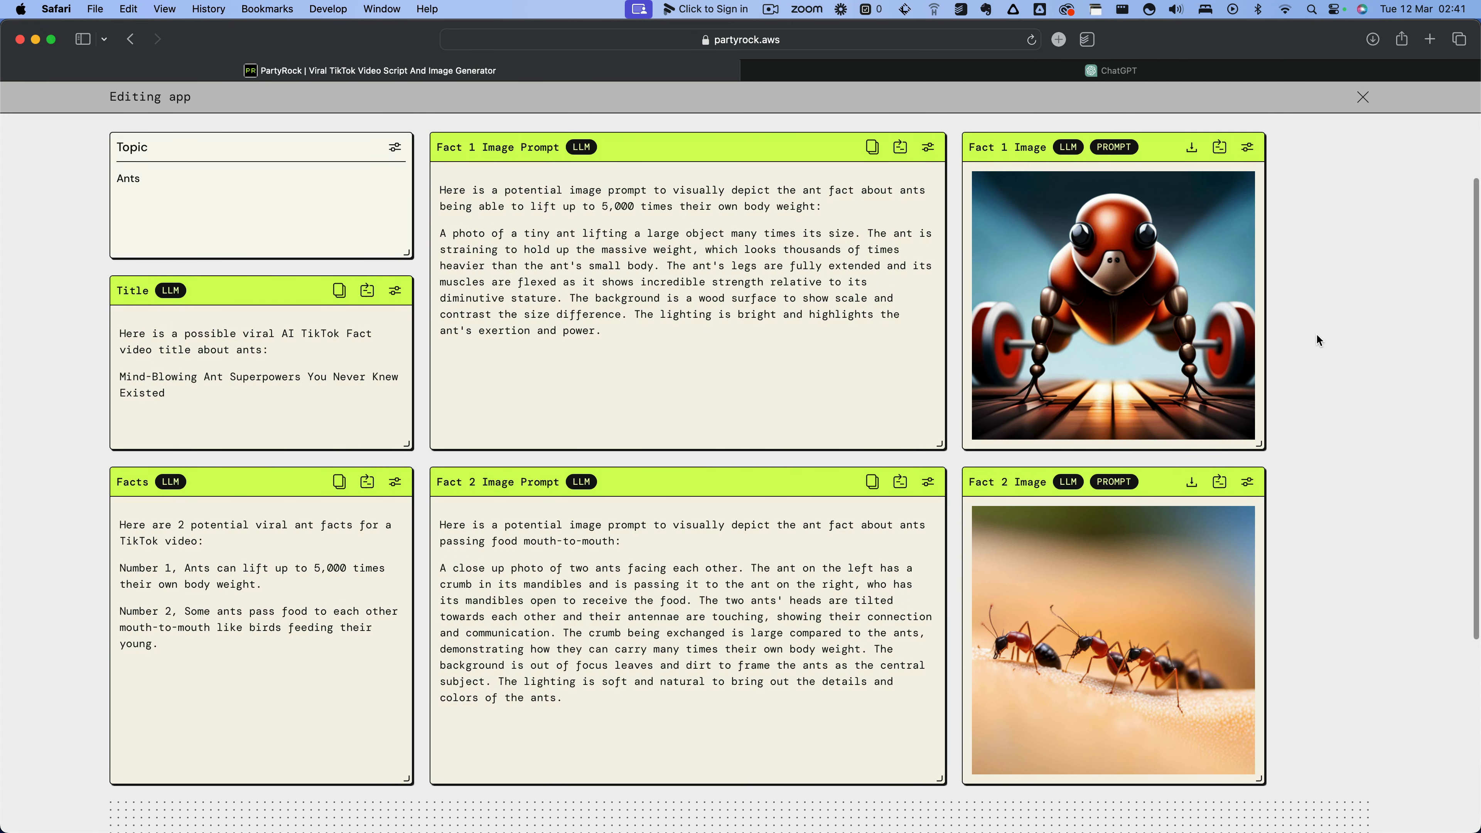
{"action": "scroll", "coordinate": [1295, 363], "scroll_direction": "up", "scroll_amount": 3}
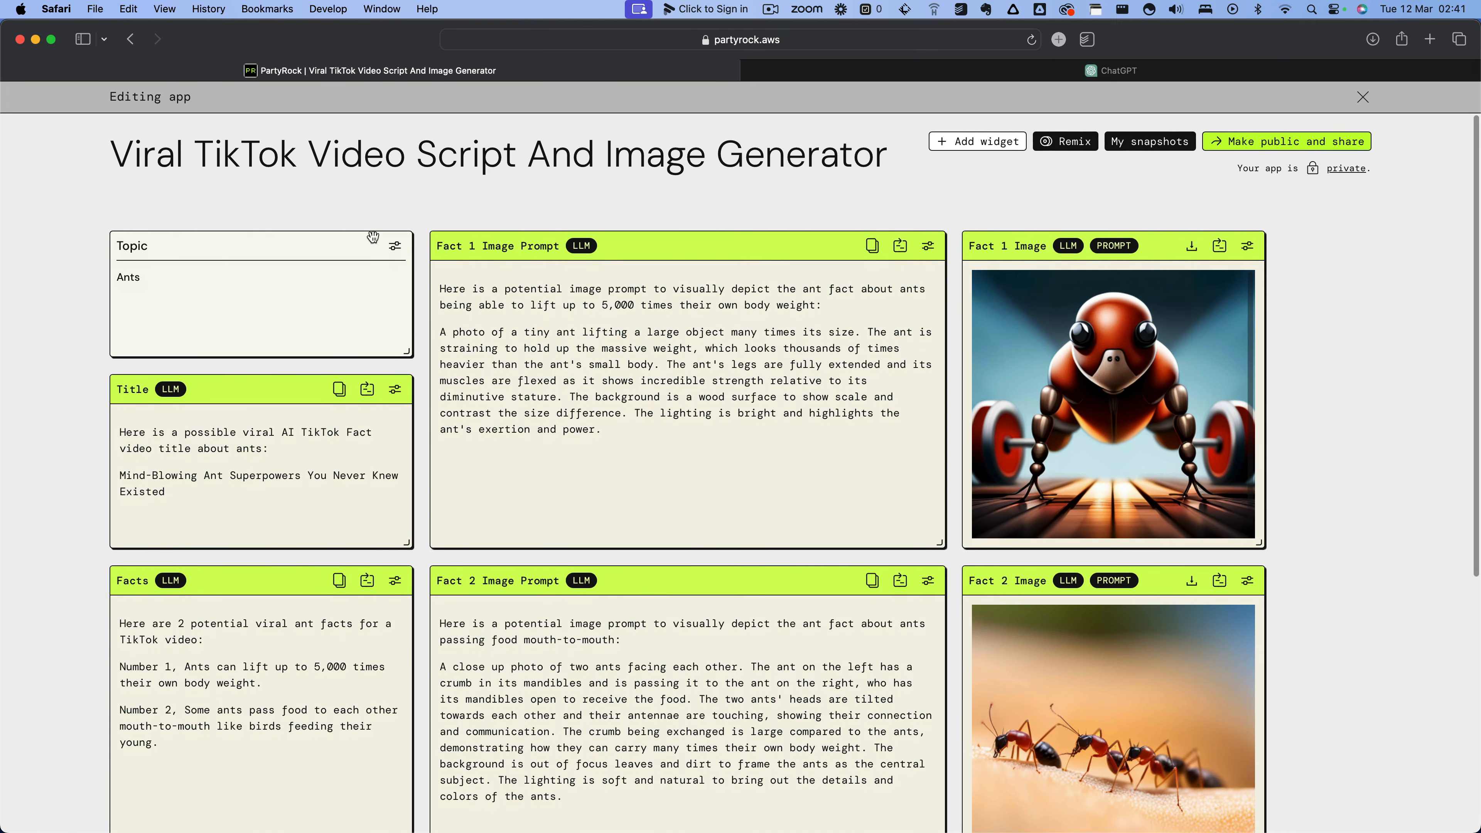
- Replace the Topic with "Sea creatures" to regenerate all widgets and review the generated content
{"action": "left_click", "coordinate": [175, 282]}
{"action": "key", "text": "super+a"}
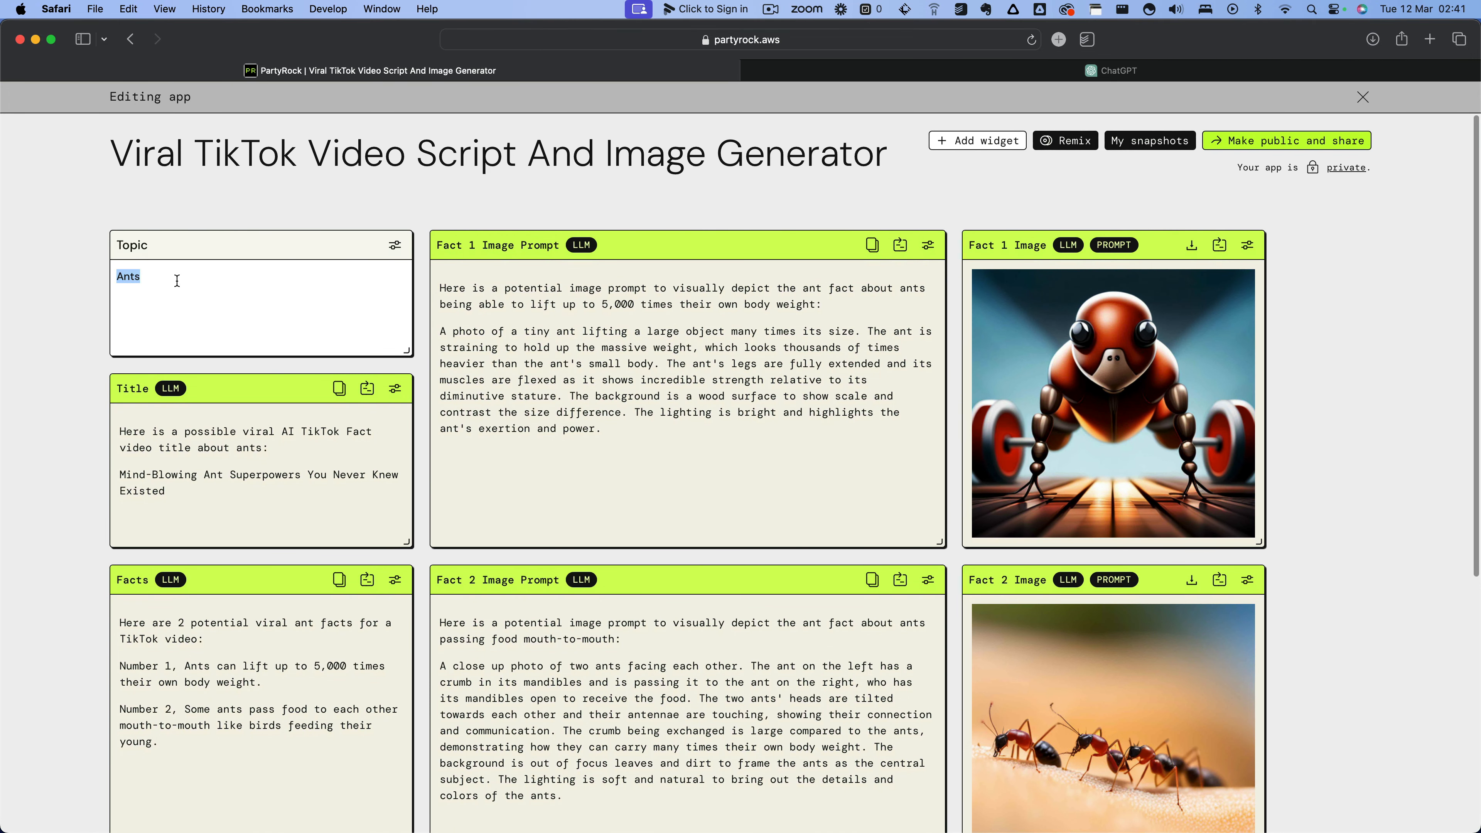
{"action": "type", "text": "Sea ct"}
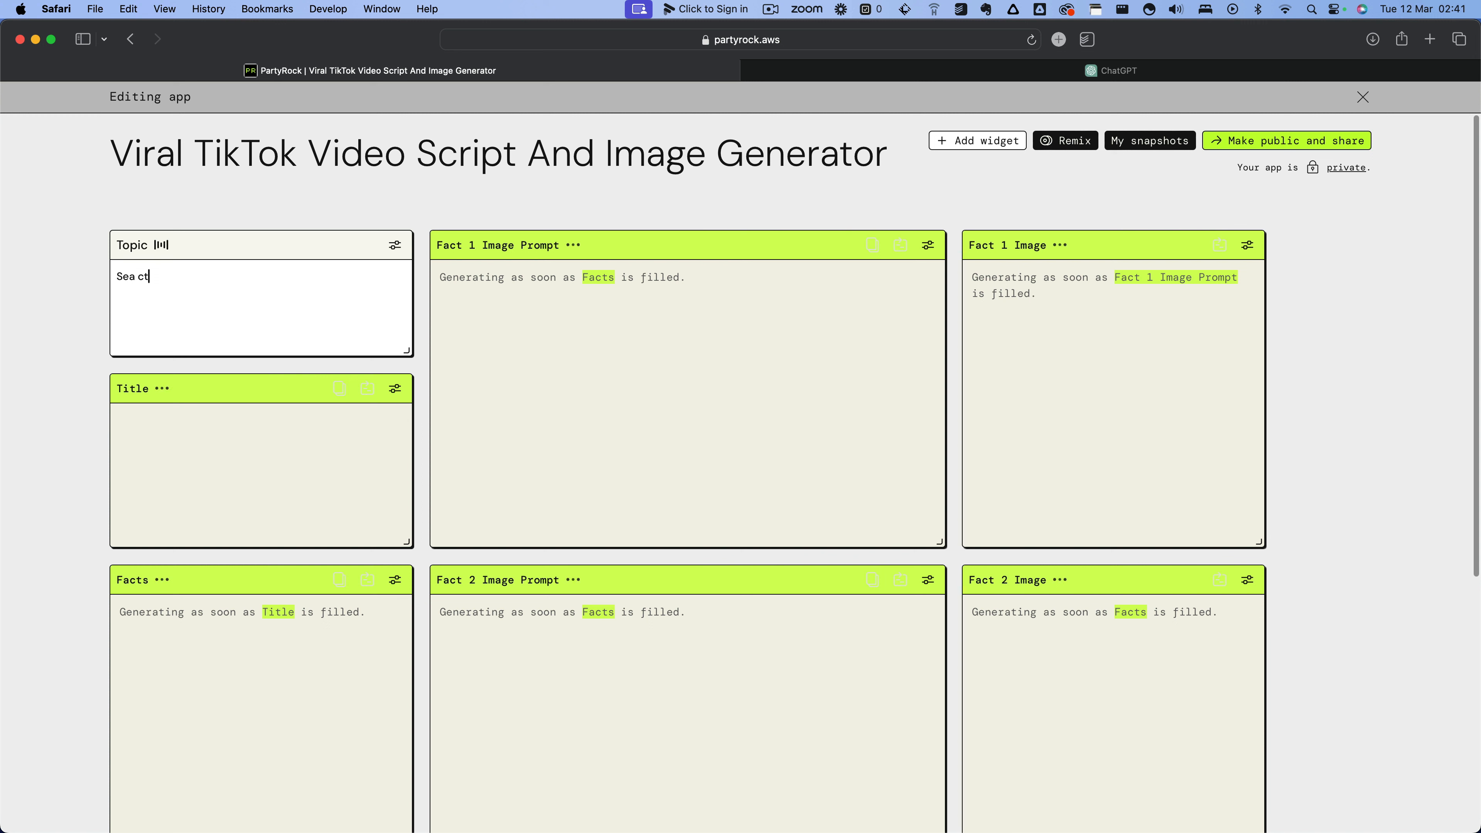
{"action": "key", "text": "BackSpace"}
{"action": "type", "text": "reatures"}
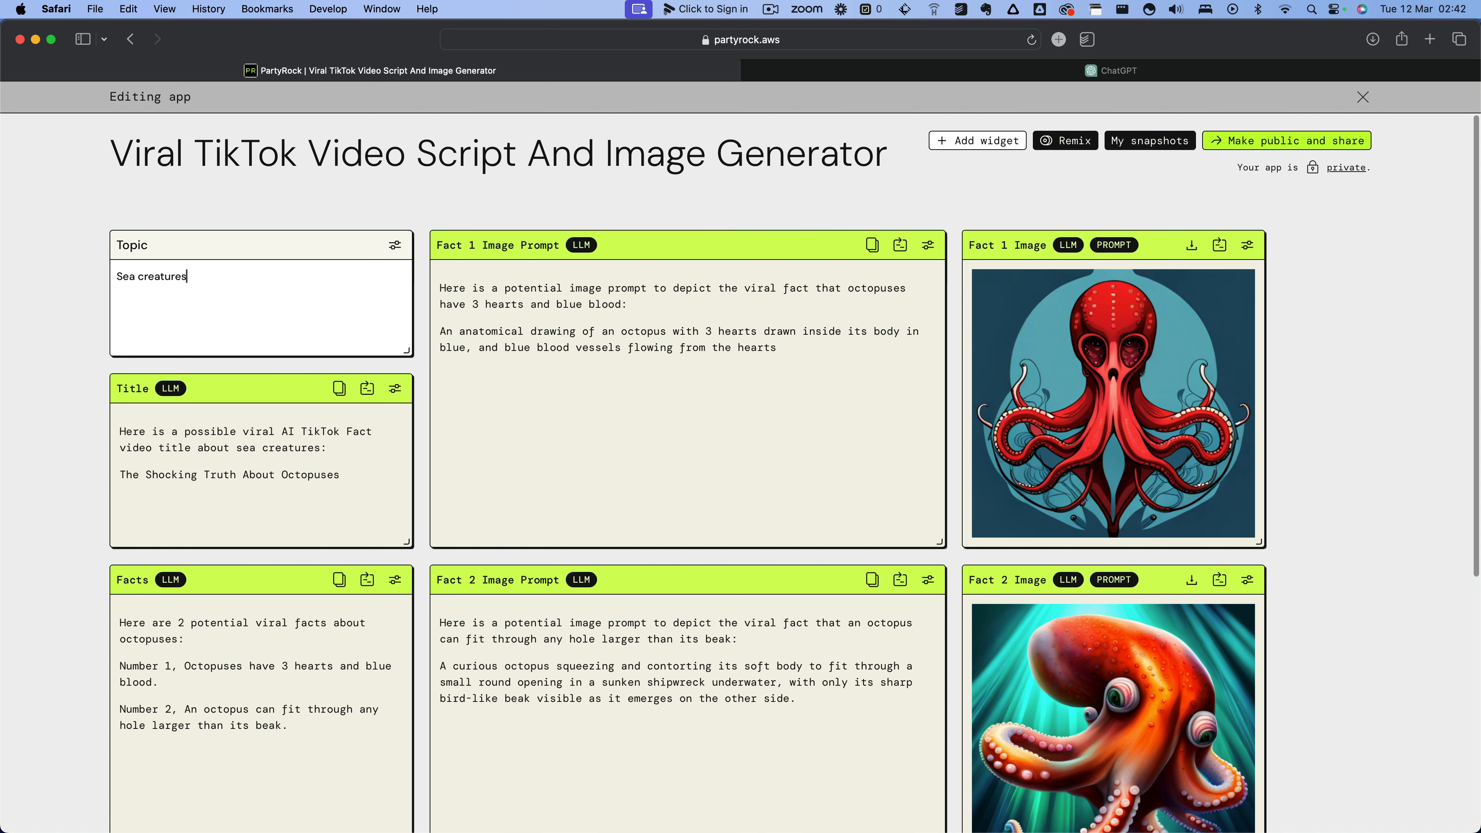
{"action": "scroll", "coordinate": [444, 419], "scroll_direction": "down", "scroll_amount": 2}
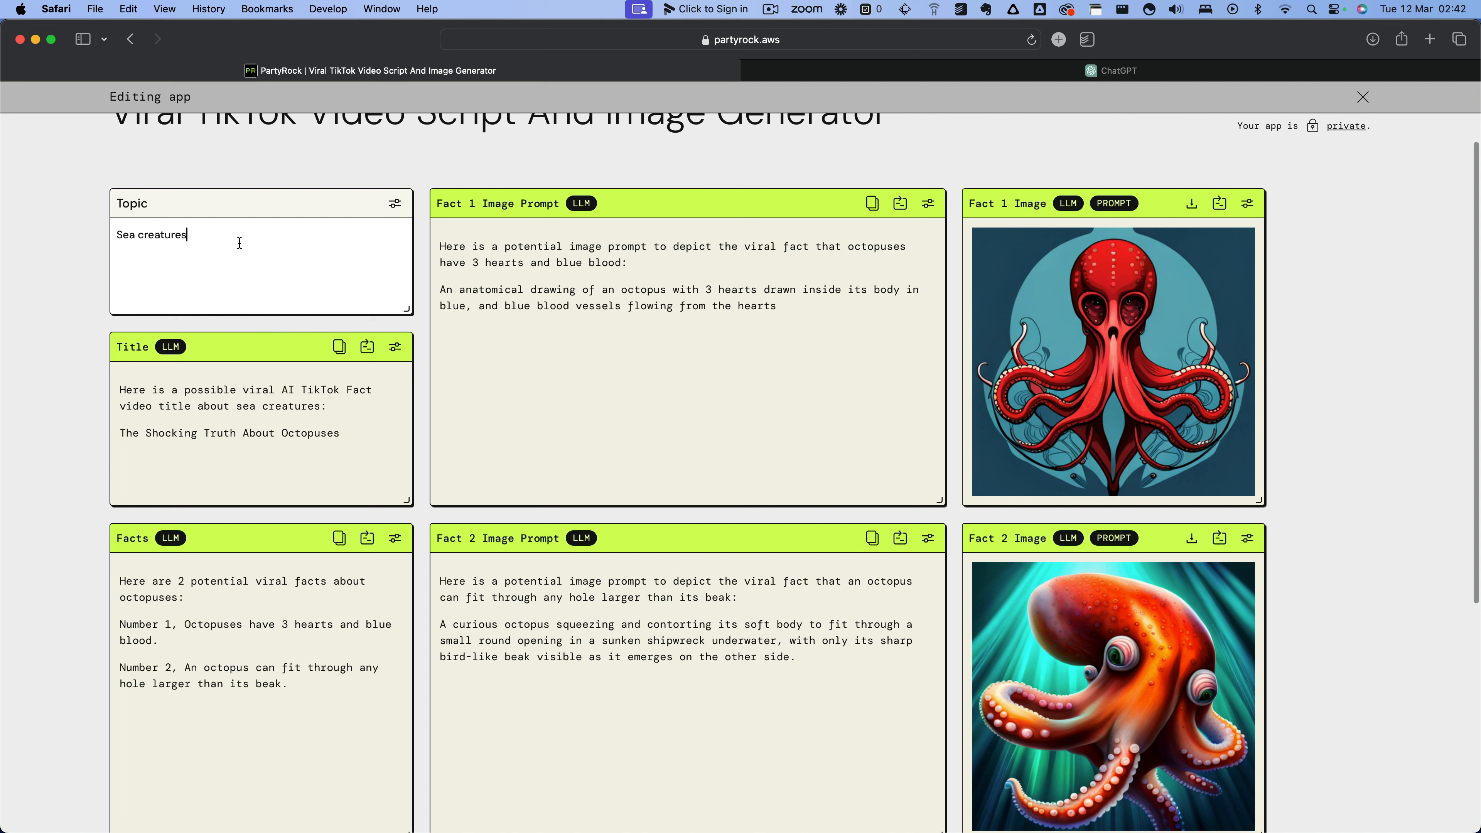
- Replace the Topic with "shilajit" to regenerate the title, facts, image prompts and images
{"action": "triple_click", "coordinate": [173, 239]}
{"action": "type", "text": "shu"}
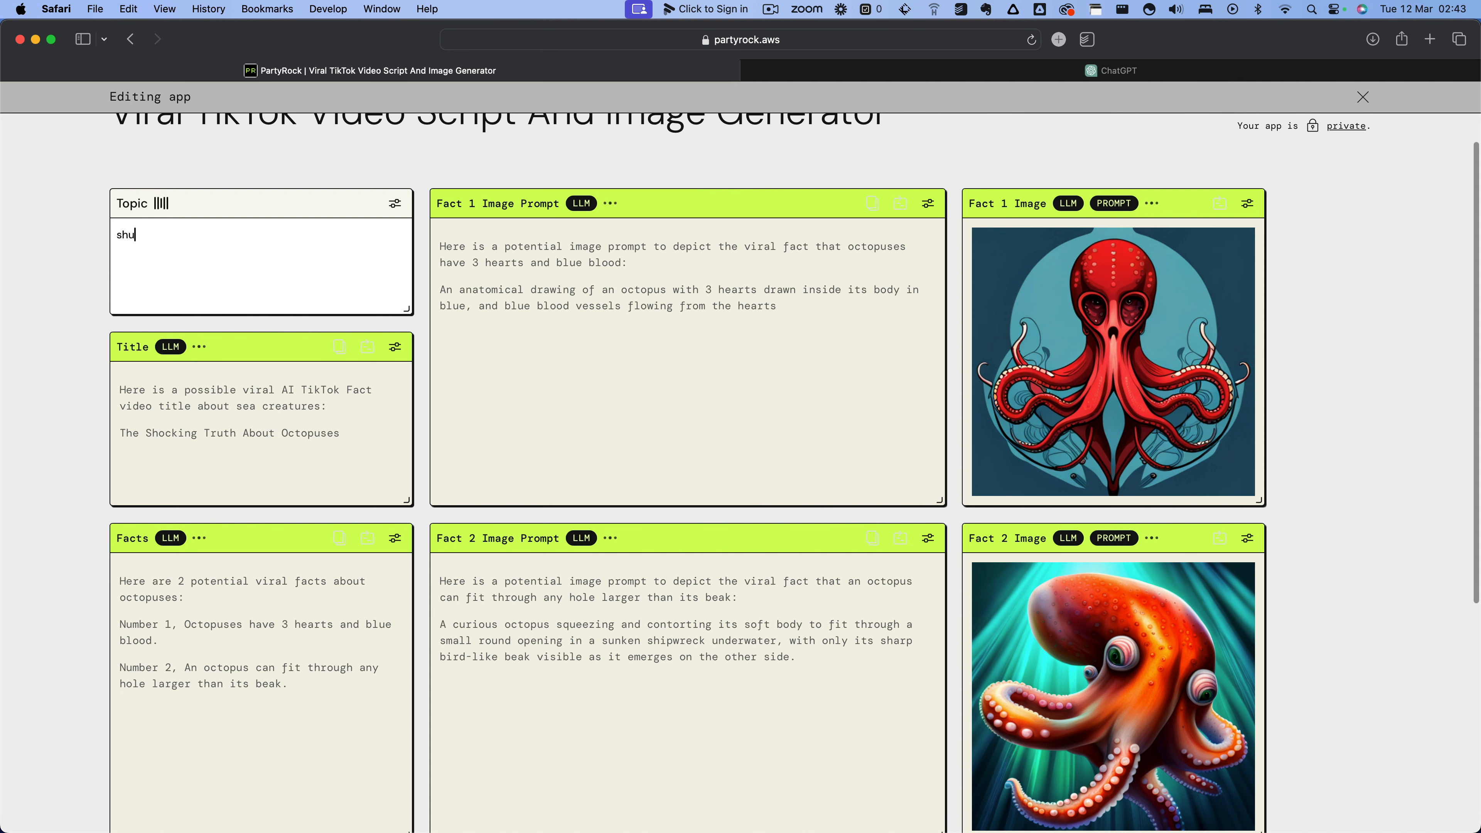
{"action": "key", "text": "BackSpace"}
{"action": "type", "text": "ilai"}
{"action": "key", "text": "BackSpace"}
{"action": "type", "text": "h"}
{"action": "key", "text": "BackSpace"}
{"action": "type", "text": "jit"}
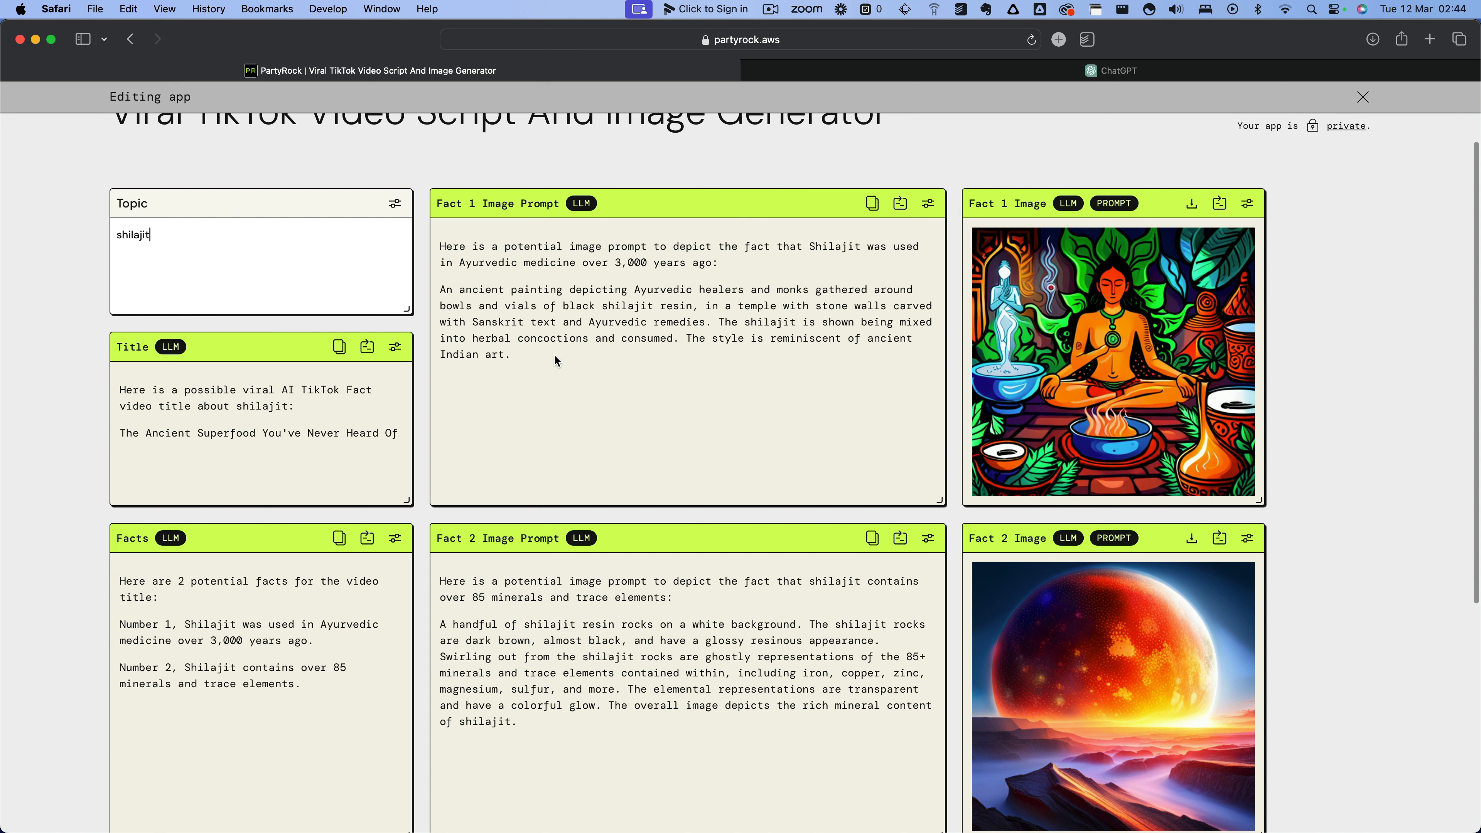
- Copy the prompt paragraph about Ayurvedic healers and monks from the Fact 1 Image Prompt widget and switch to ChatGPT
{"action": "left_click_drag", "start_coordinate": [528, 362], "coordinate": [441, 288]}
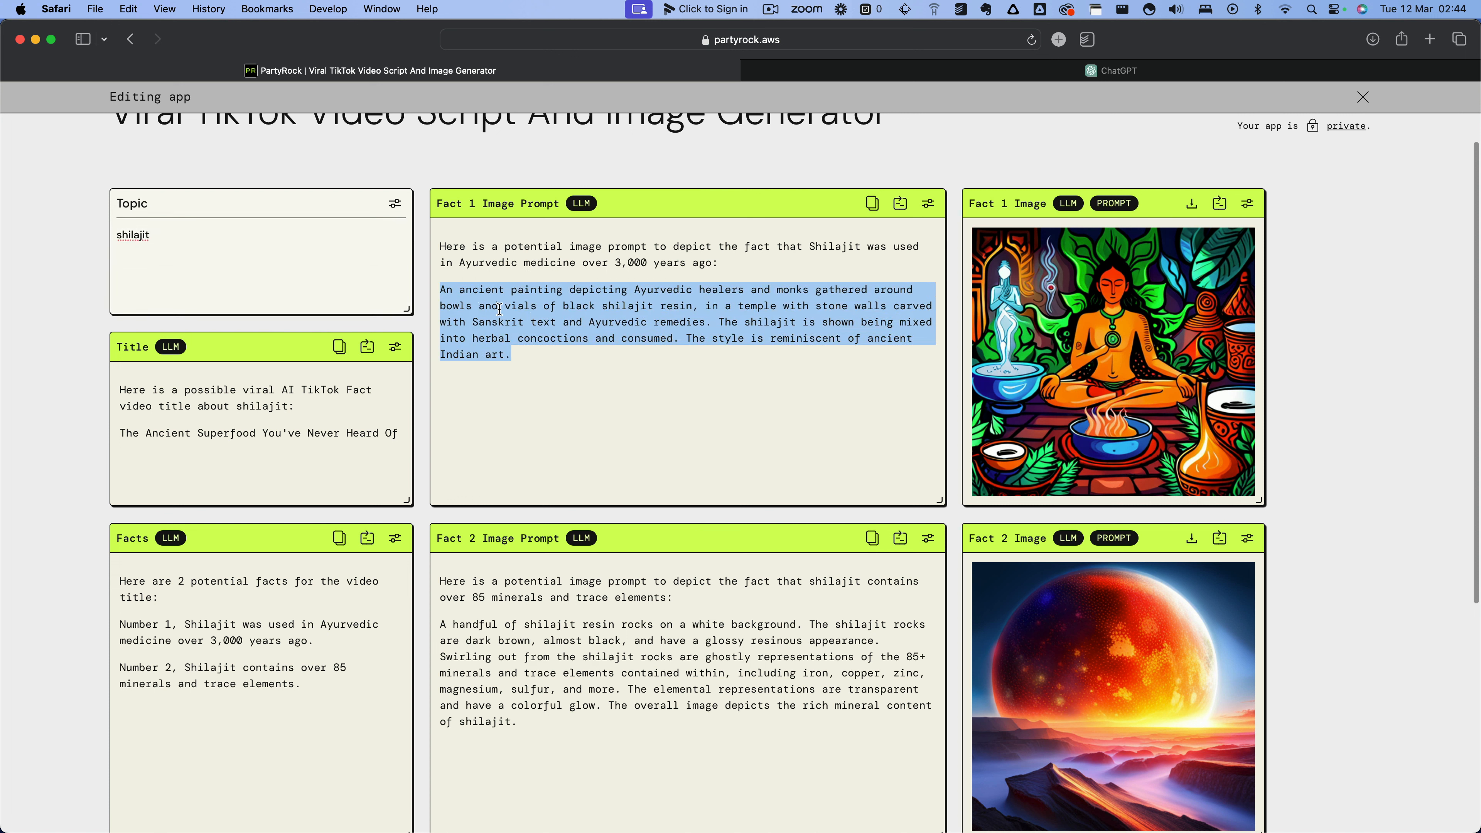
{"action": "key", "text": "super+c"}
{"action": "left_click", "coordinate": [879, 73]}
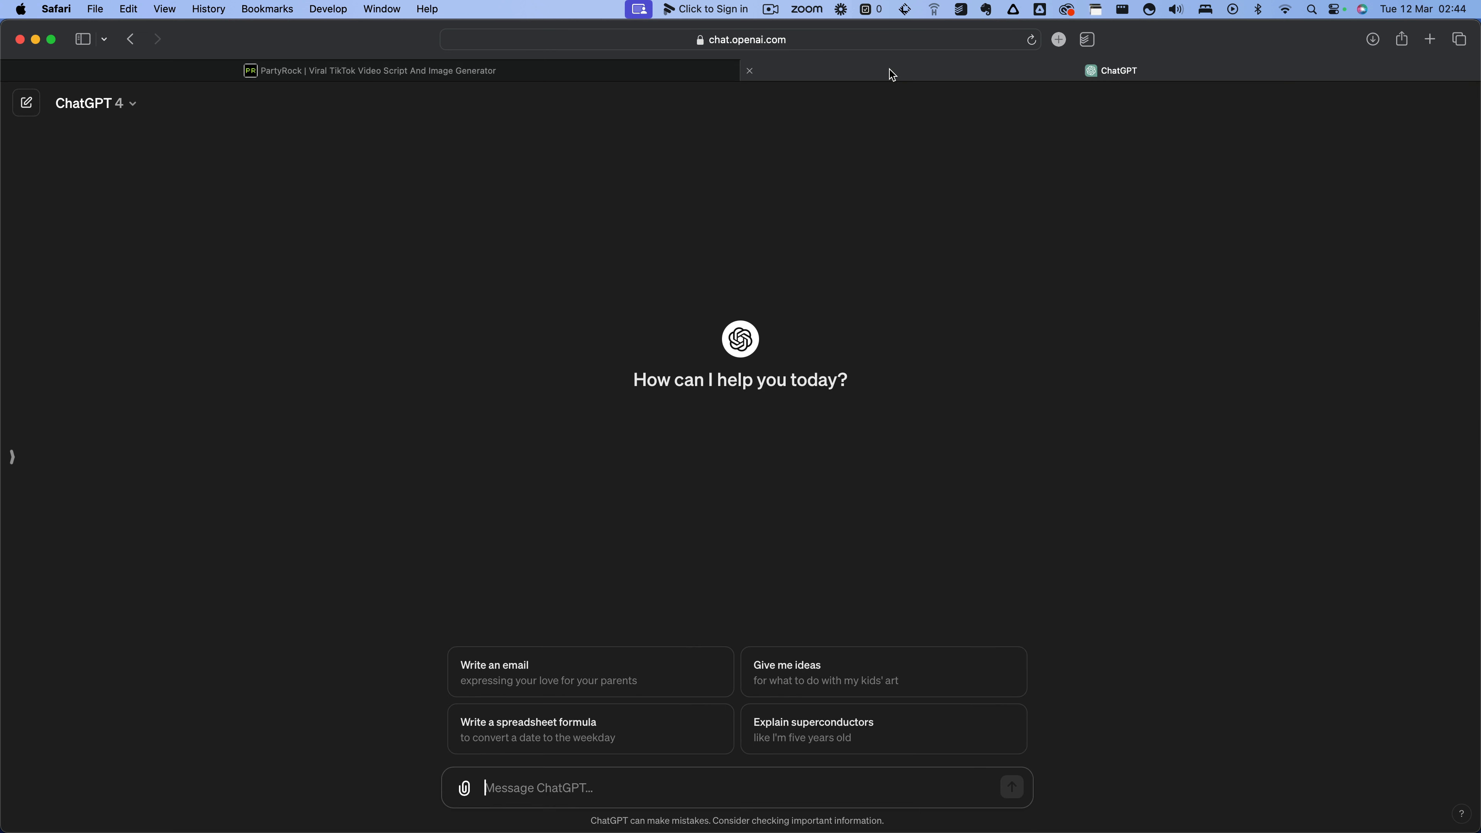
- Send ChatGPT the message "generate an image - " followed by the copied Fact 1 image prompt
{"action": "left_click", "coordinate": [494, 793]}
{"action": "type", "text": "generate an"}
{"action": "type", "text": " image ba"}
{"action": "type", "text": "se"}
{"action": "key", "text": "BackSpace"}
{"action": "key", "text": "BackSpace"}
{"action": "key", "text": "BackSpace"}
{"action": "key", "text": "BackSpace"}
{"action": "key", "text": "super+v"}
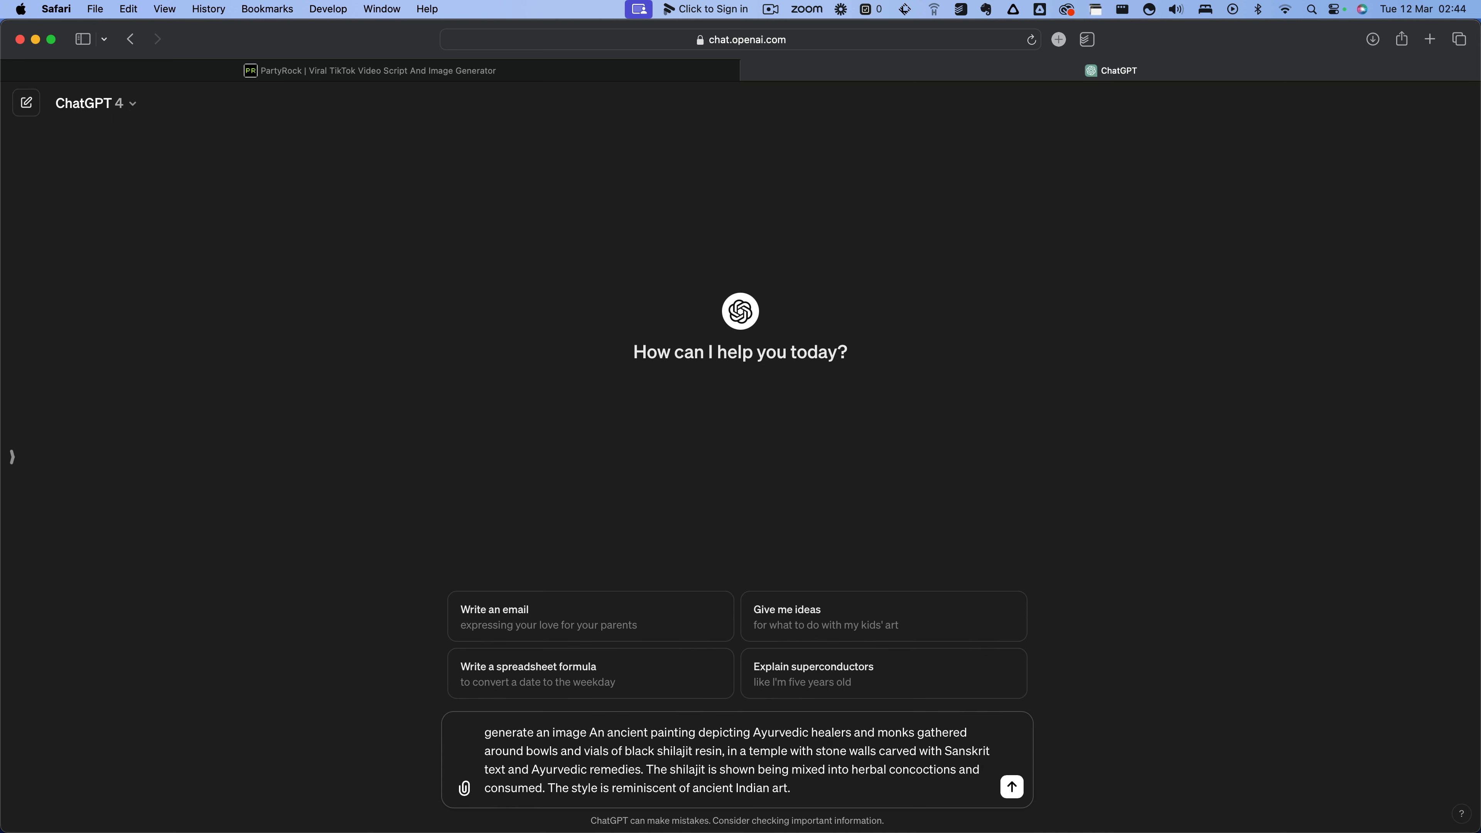
{"action": "left_click", "coordinate": [590, 731]}
{"action": "type", "text": "-"}
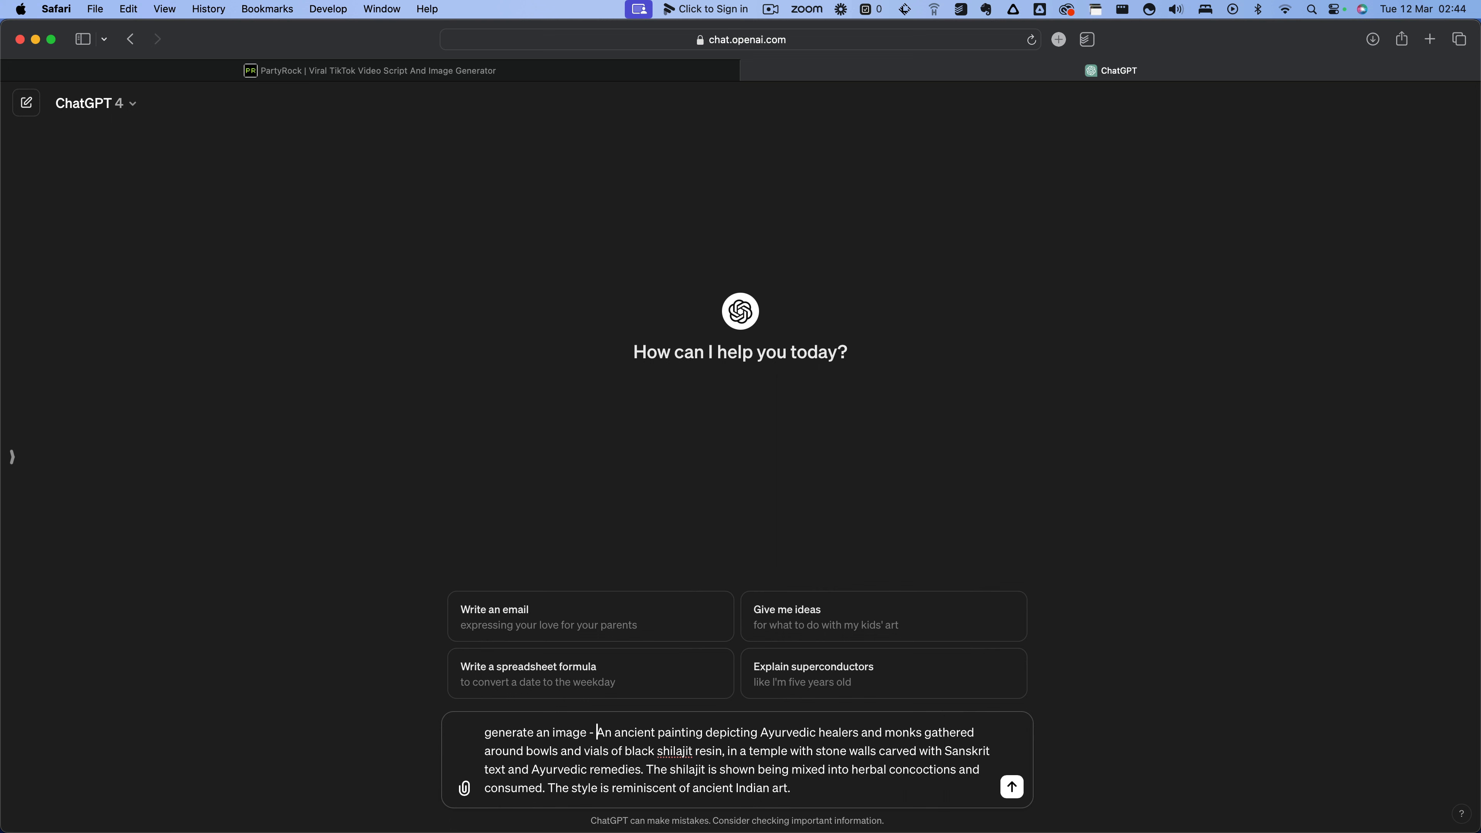
{"action": "key", "text": "Return"}
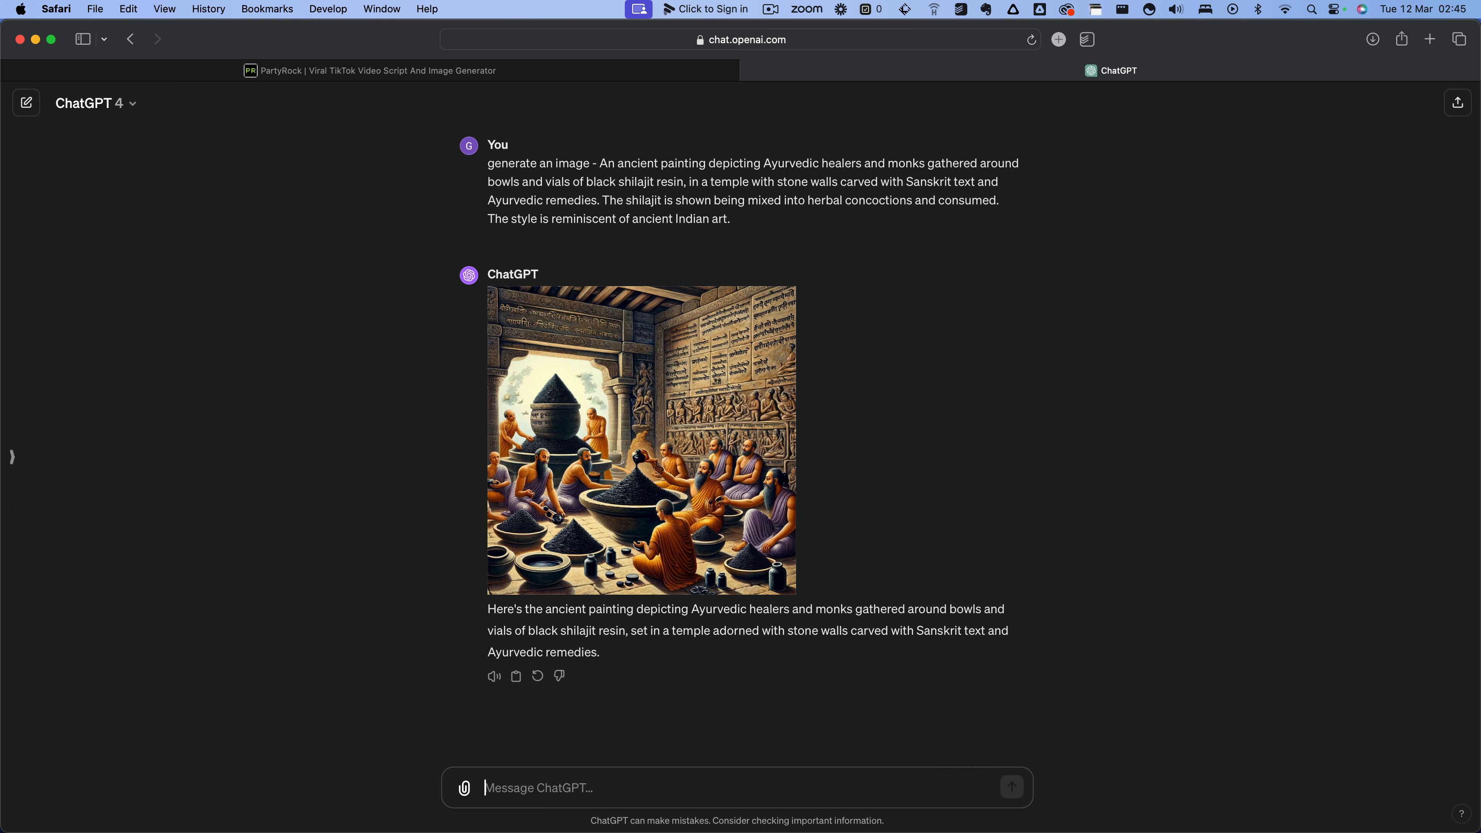
- Request a vertical version of the generated image with the message "Make the aspect ration 9:16"
{"action": "key", "text": "super+Tab"}
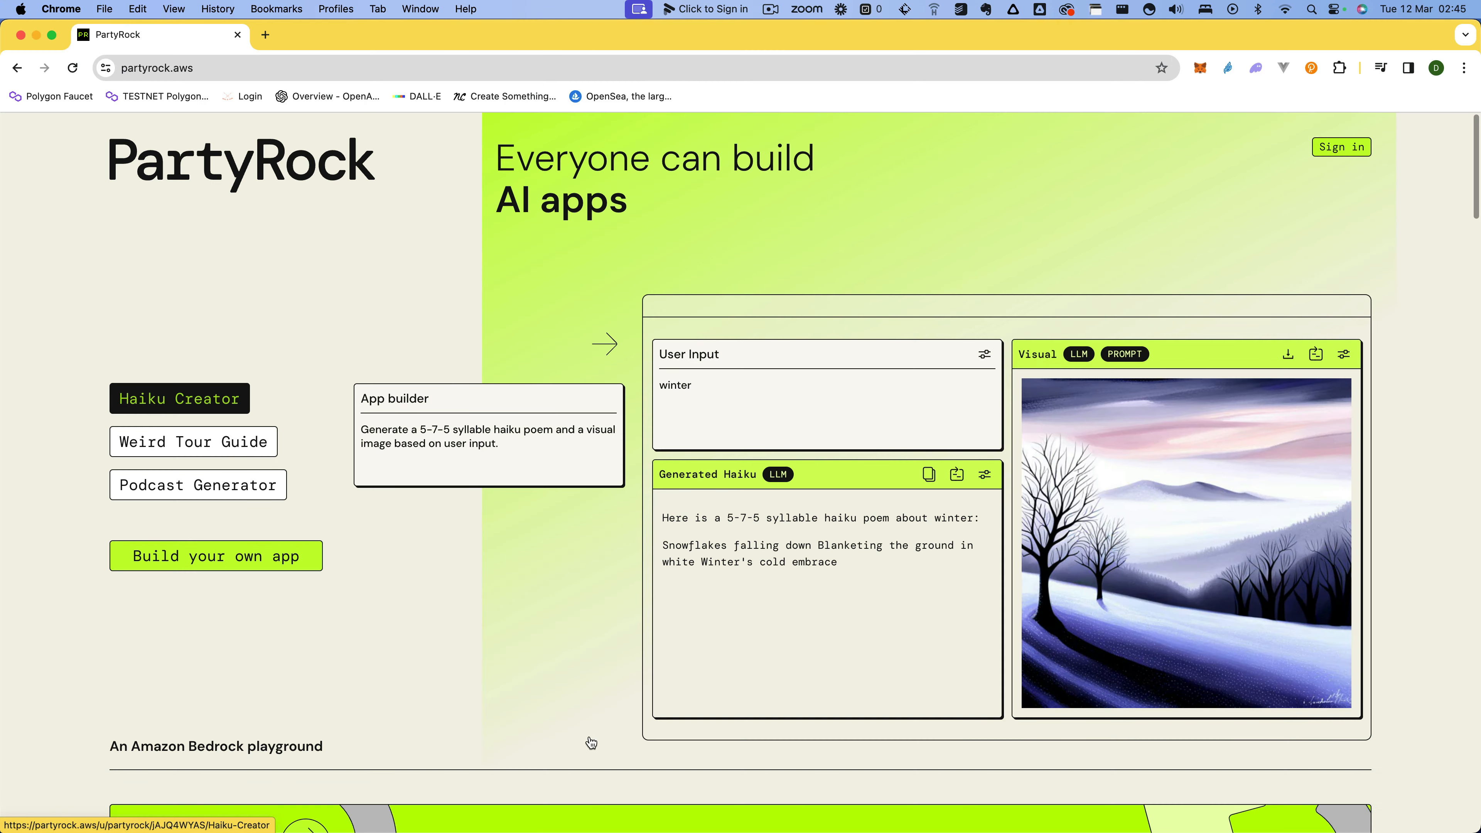
{"action": "key", "text": "super+Tab"}
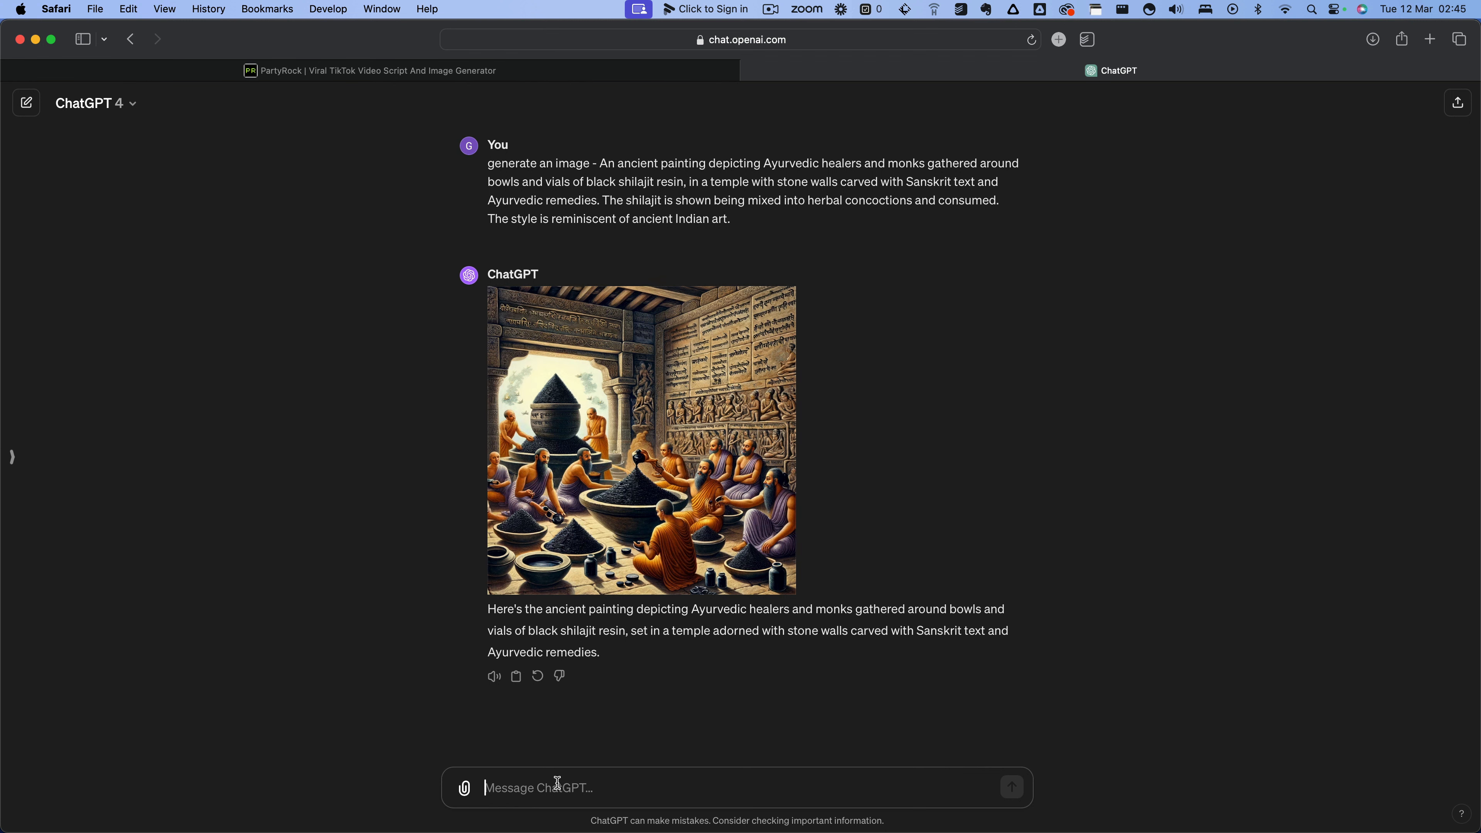
{"action": "type", "text": "Make the"}
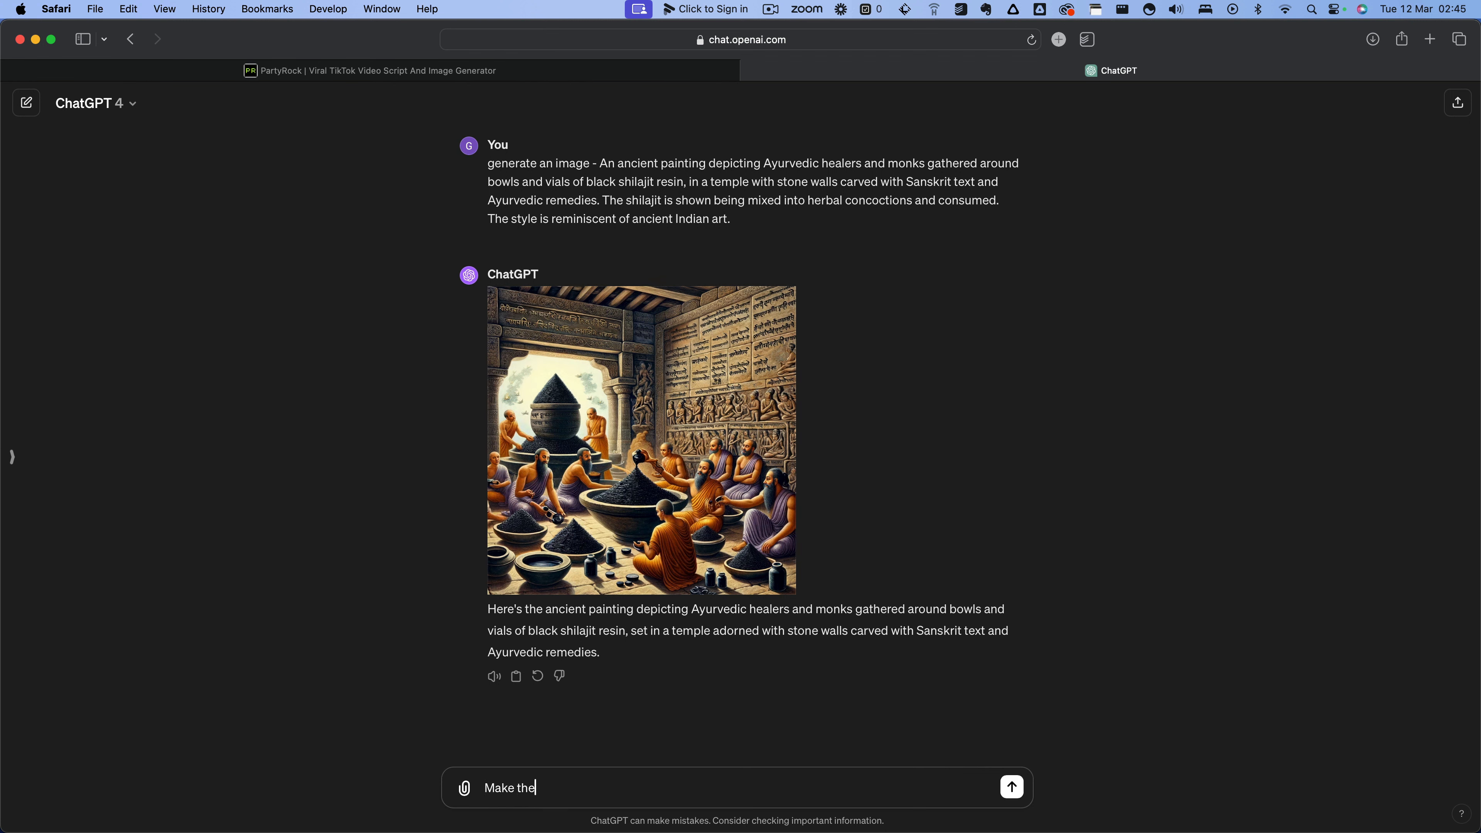
{"action": "type", "text": " aspect ration 9:16"}
{"action": "key", "text": "Return"}
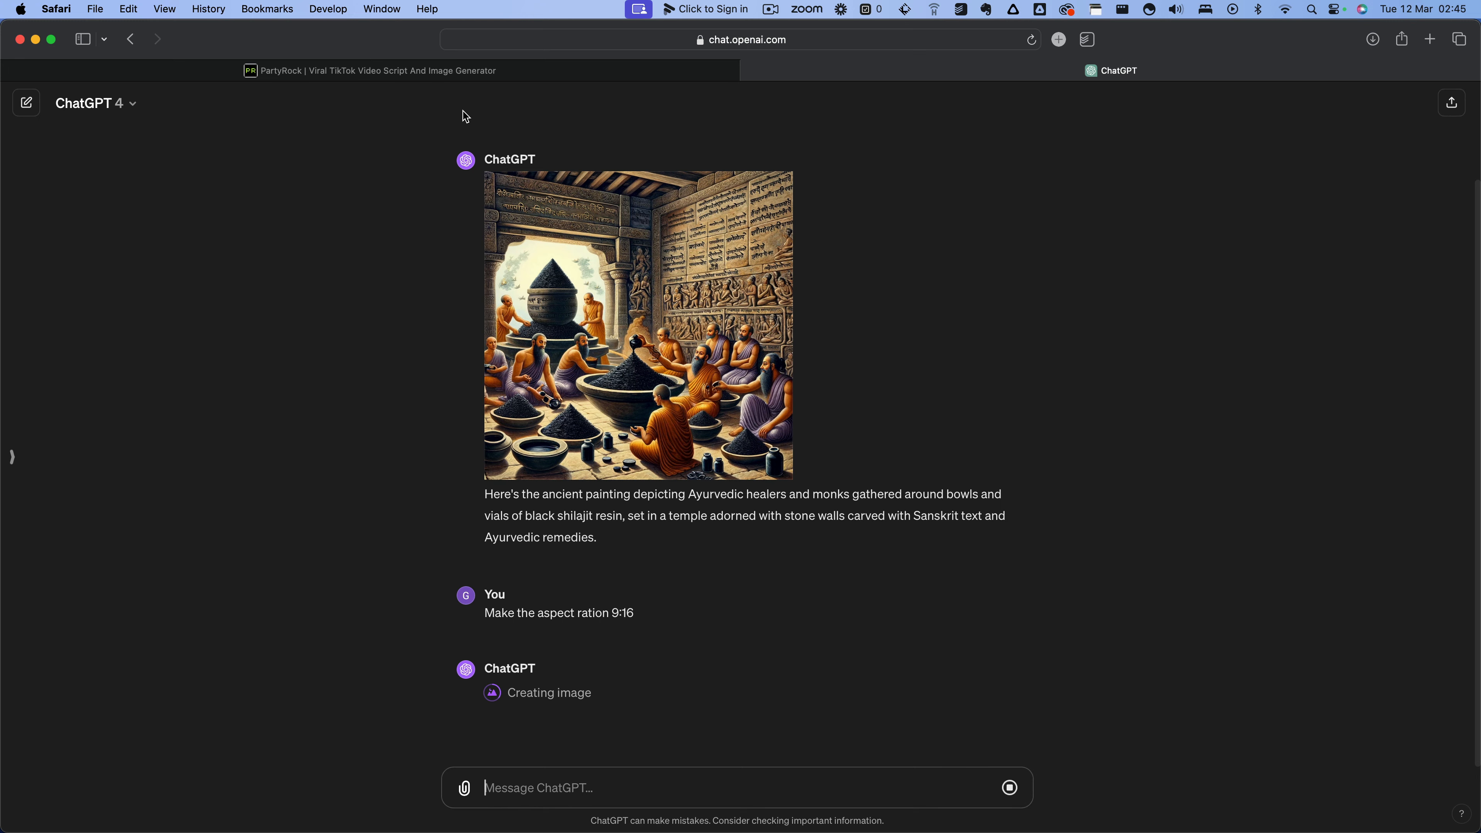
- Revisit the shilajit results in PartyRock, and return to ChatGPT to examine the 9:16 image
{"action": "left_click", "coordinate": [487, 73]}
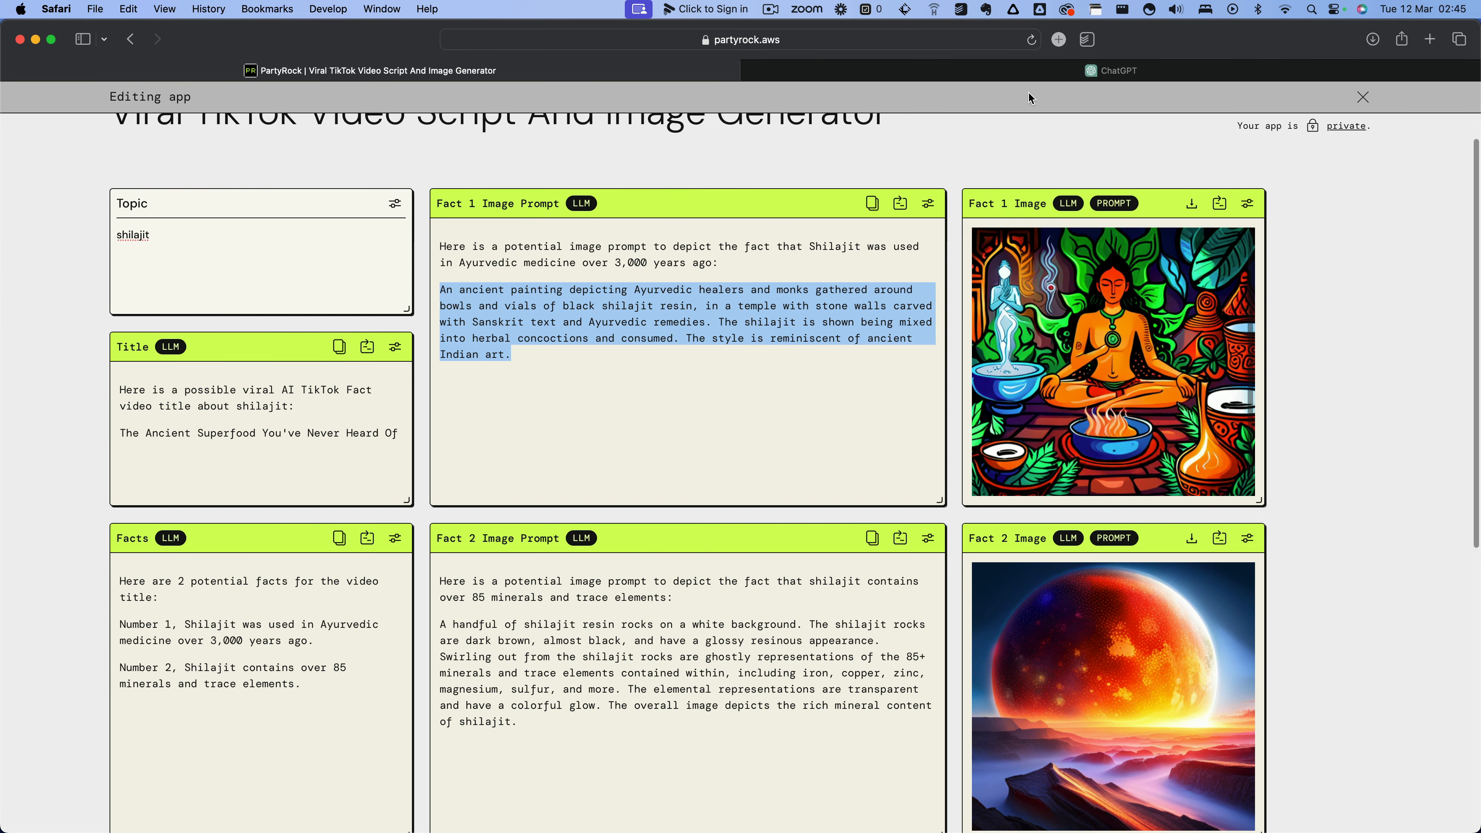
{"action": "mouse_move", "coordinate": [1029, 76]}
{"action": "left_click", "coordinate": [1044, 73]}
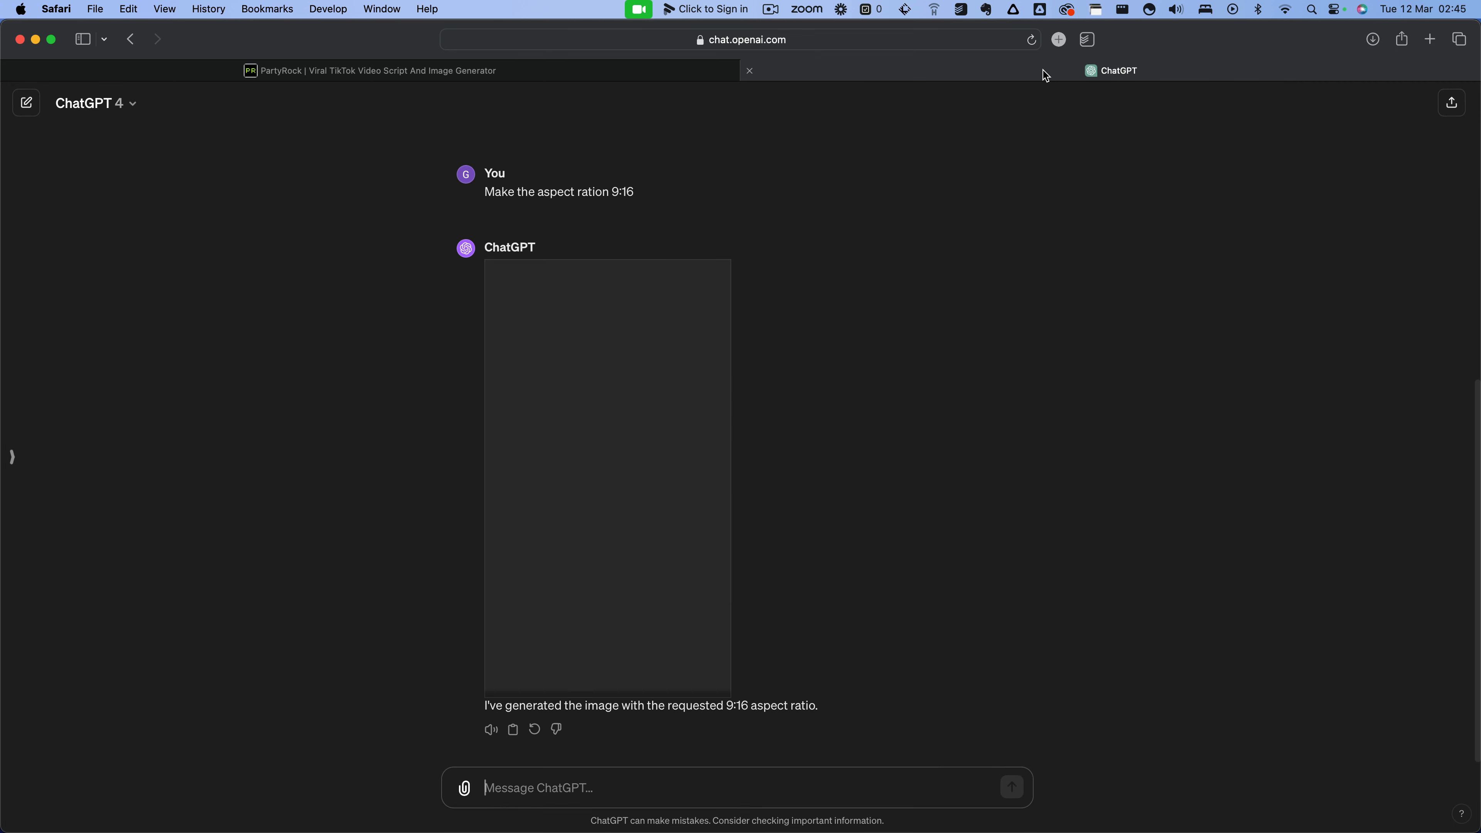
{"action": "mouse_move", "coordinate": [711, 276]}
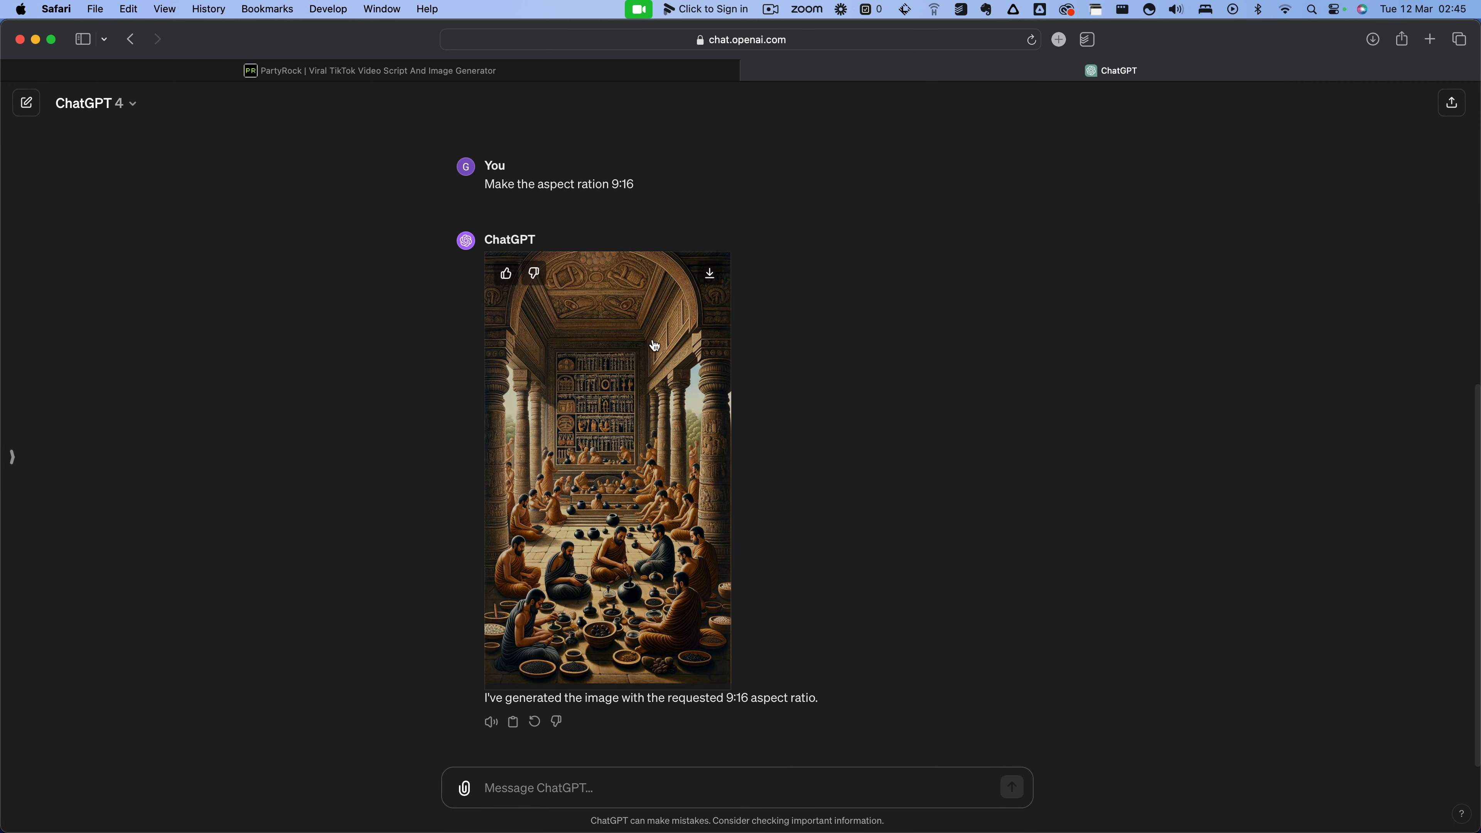